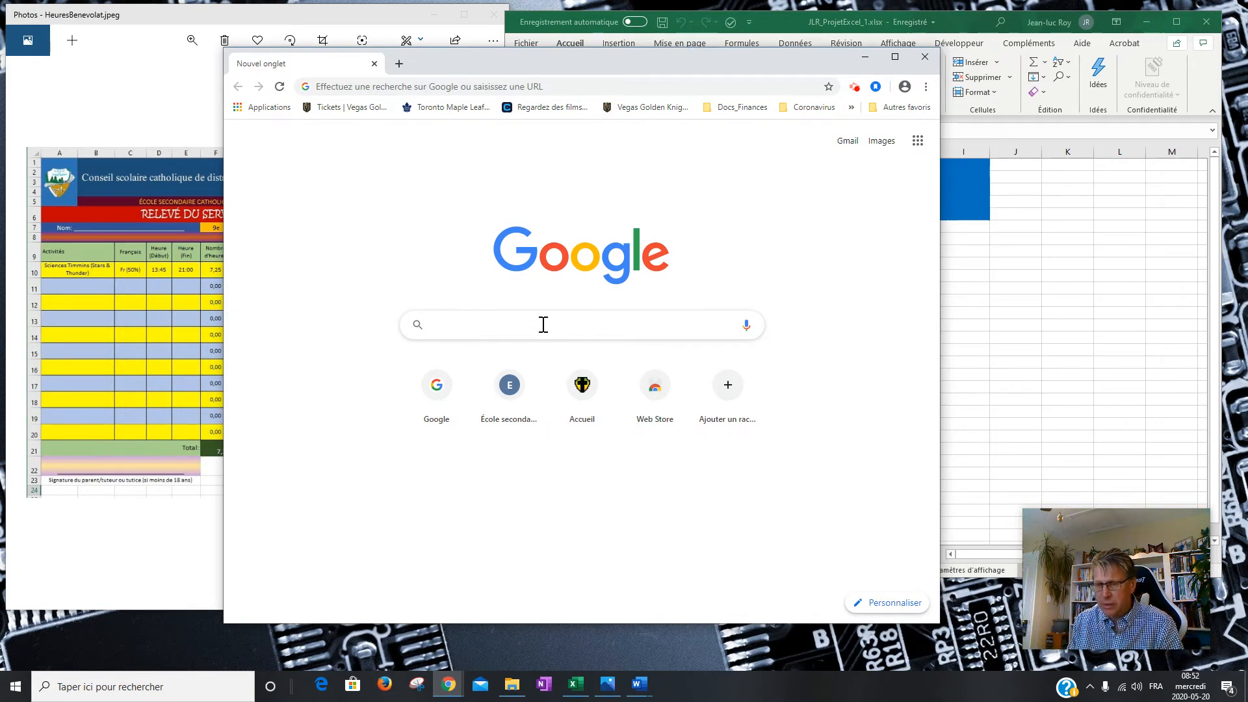
Go to web3000.ca's TIJ1O Sites intéressants page, which shows the ESCT and CSCDGR logos.
type("web3000.ca")
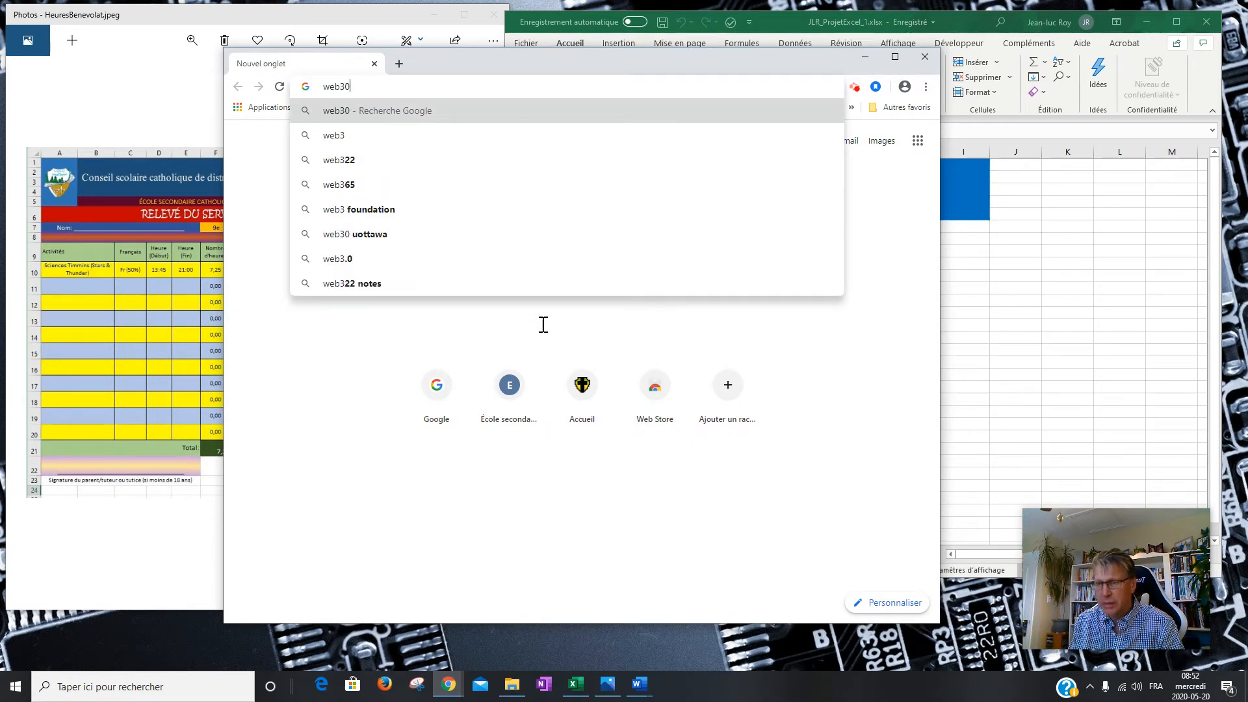
key("Return")
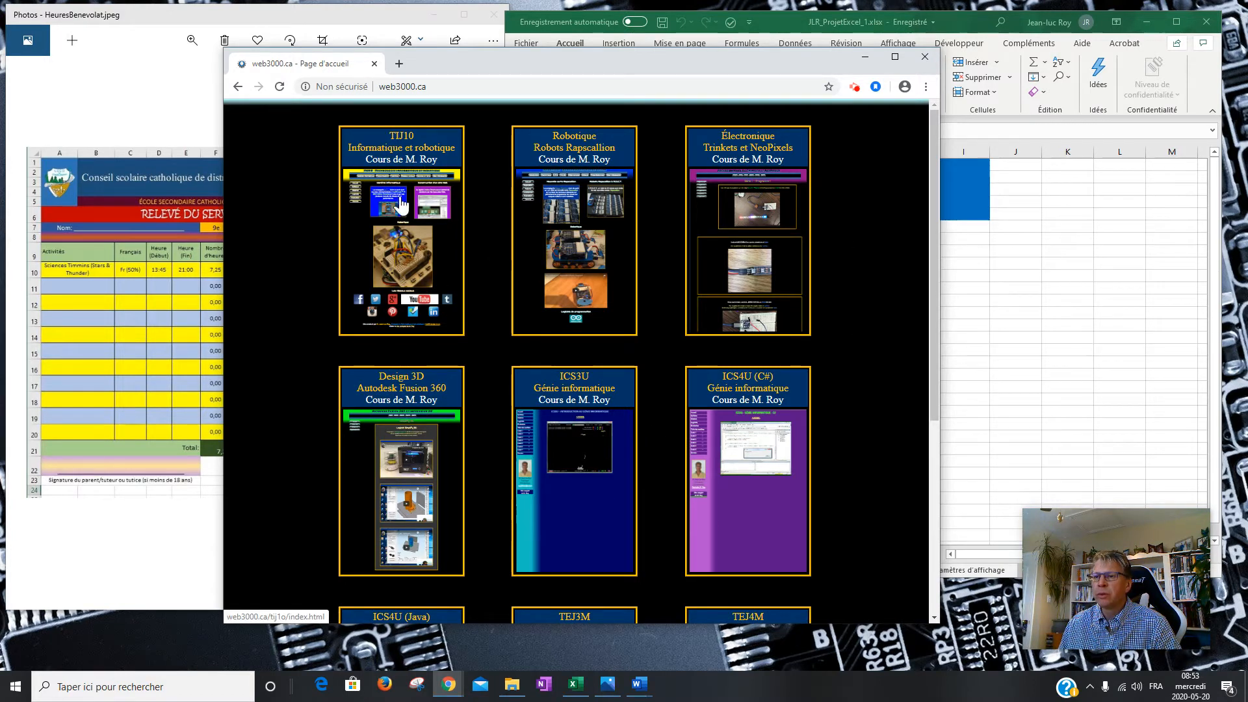
left_click(400, 240)
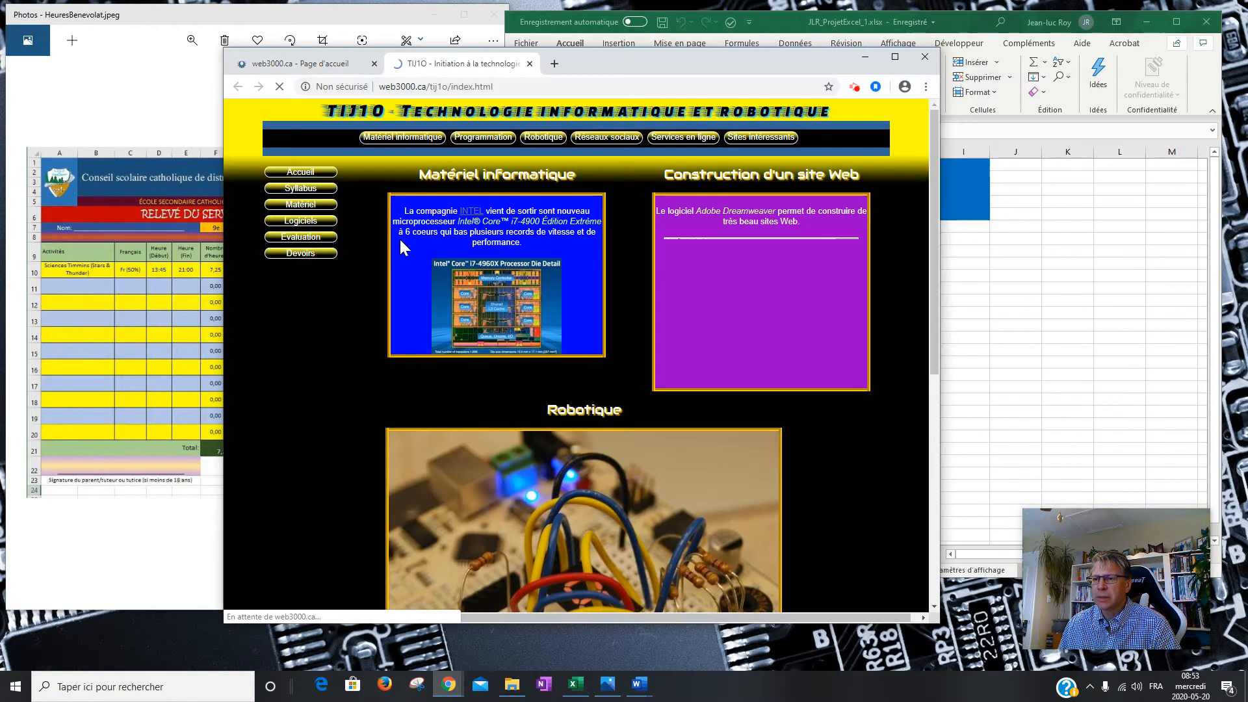
left_click(772, 147)
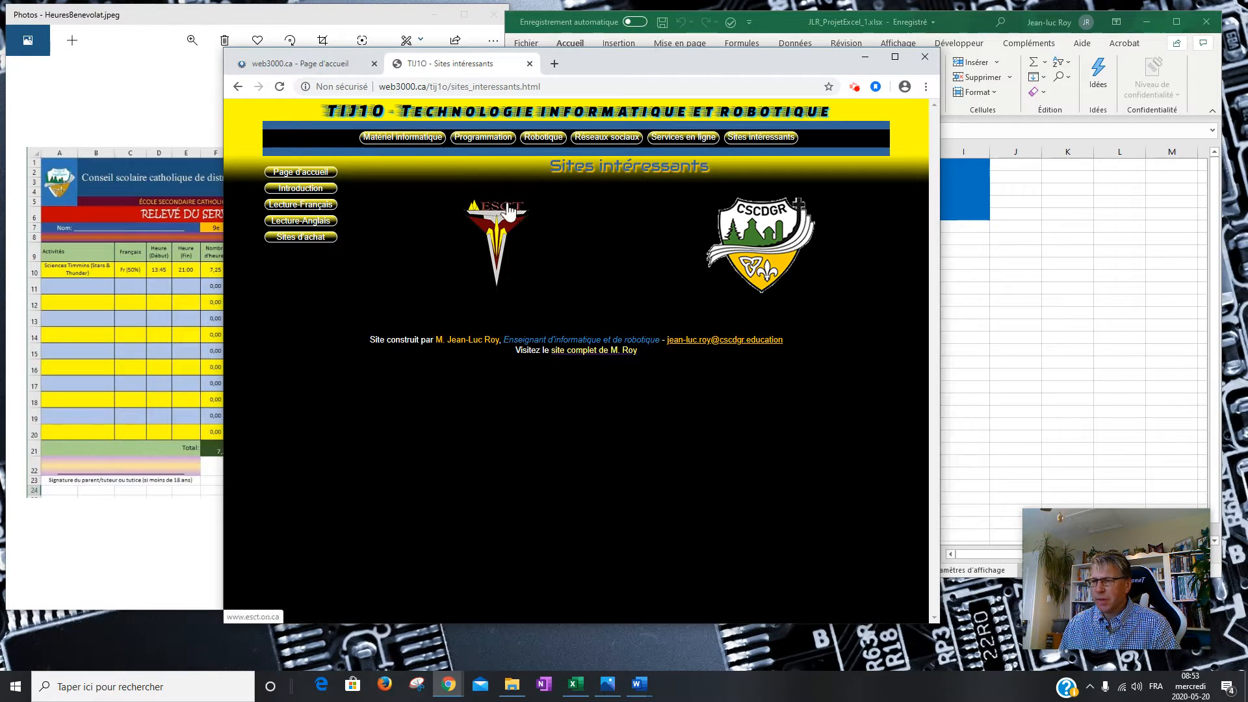
right_click(498, 239)
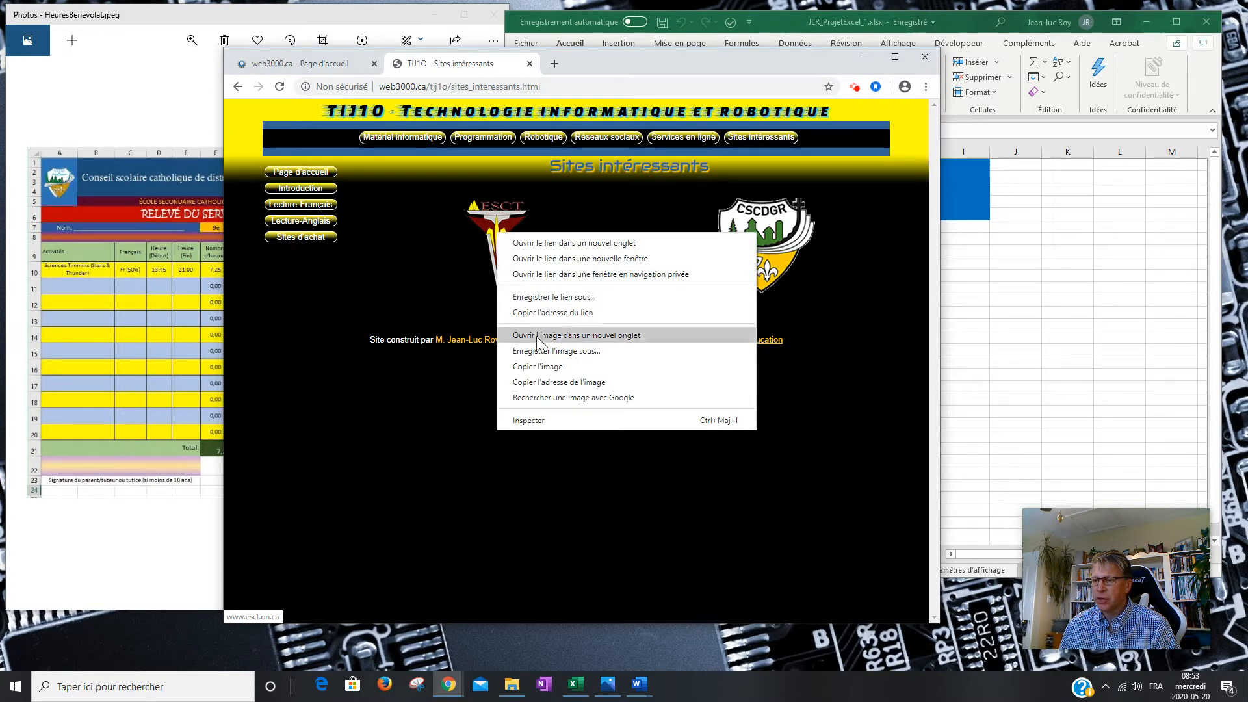
Save the ESCT logo as ESCTLogo200px.png in the a_avril2020 > JLR_ProjetExcel folder.
left_click(566, 351)
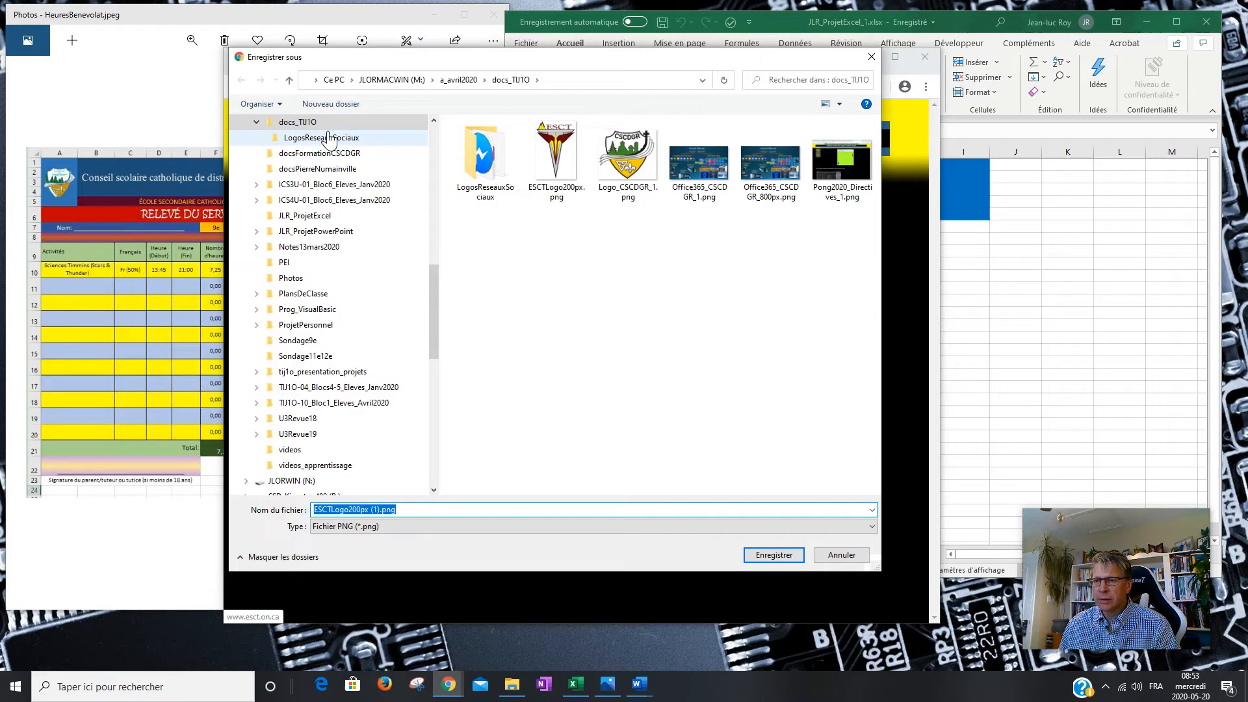
left_click_drag(438, 329, 436, 268)
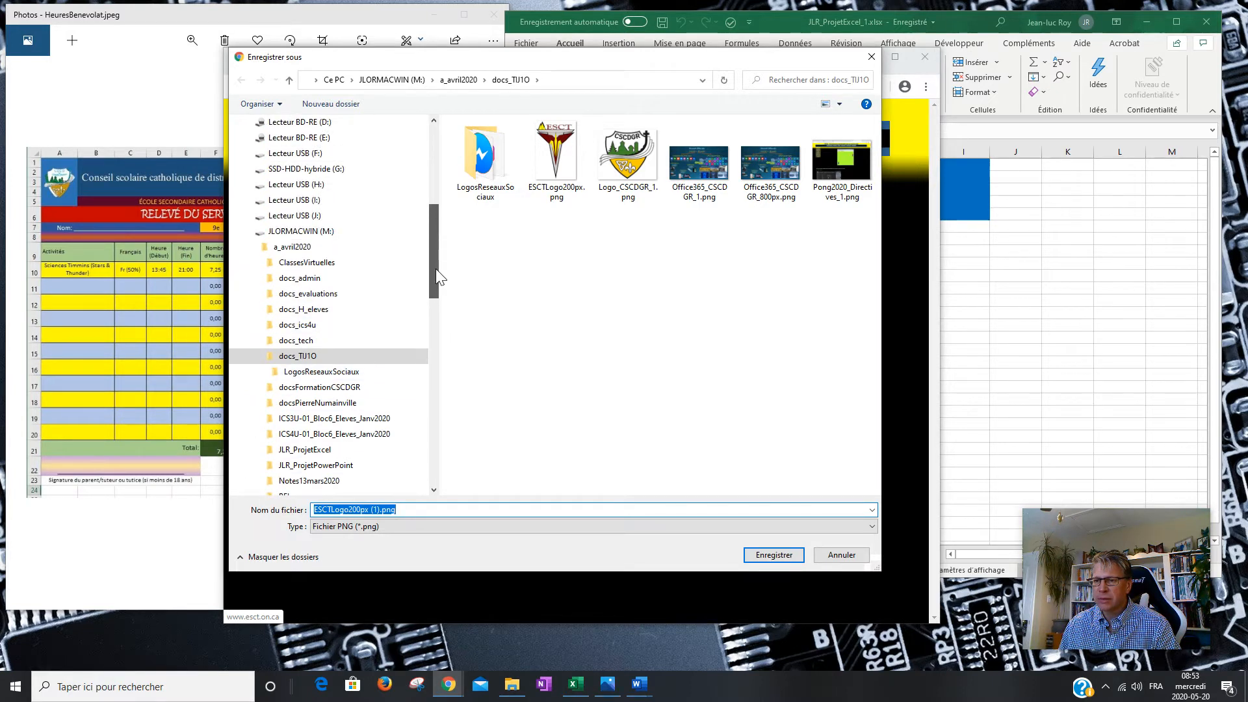
left_click(311, 246)
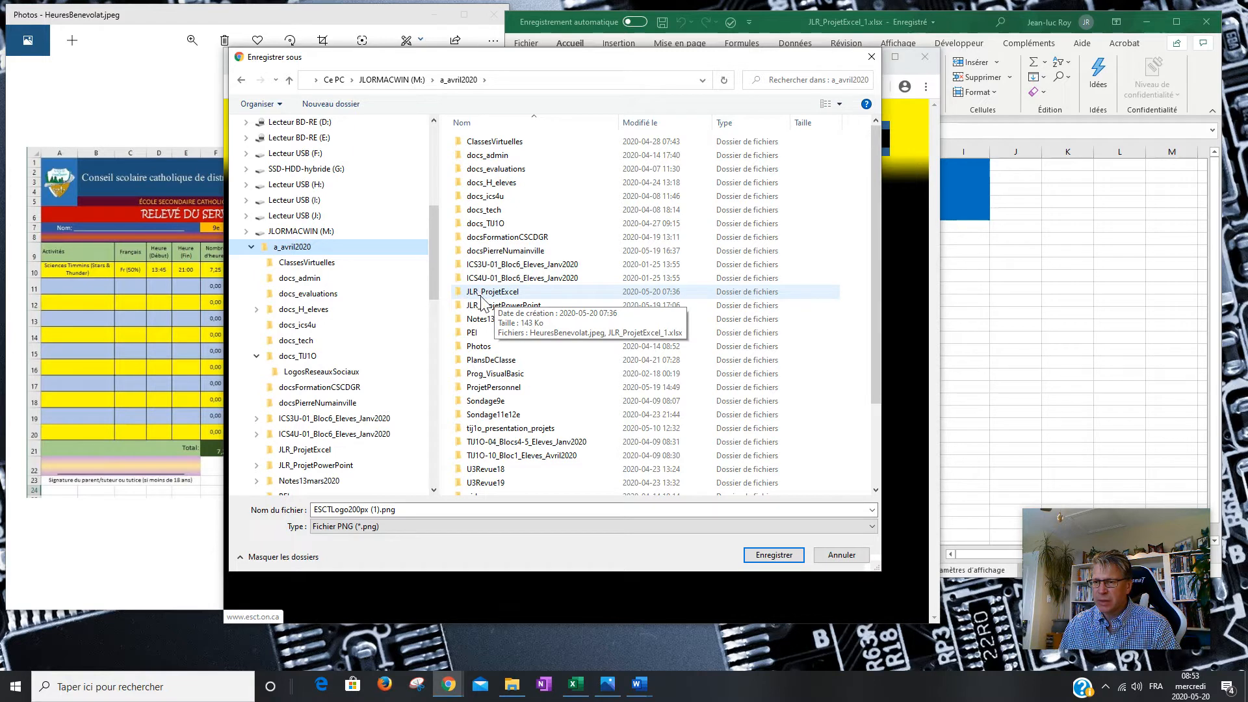
double_click(505, 292)
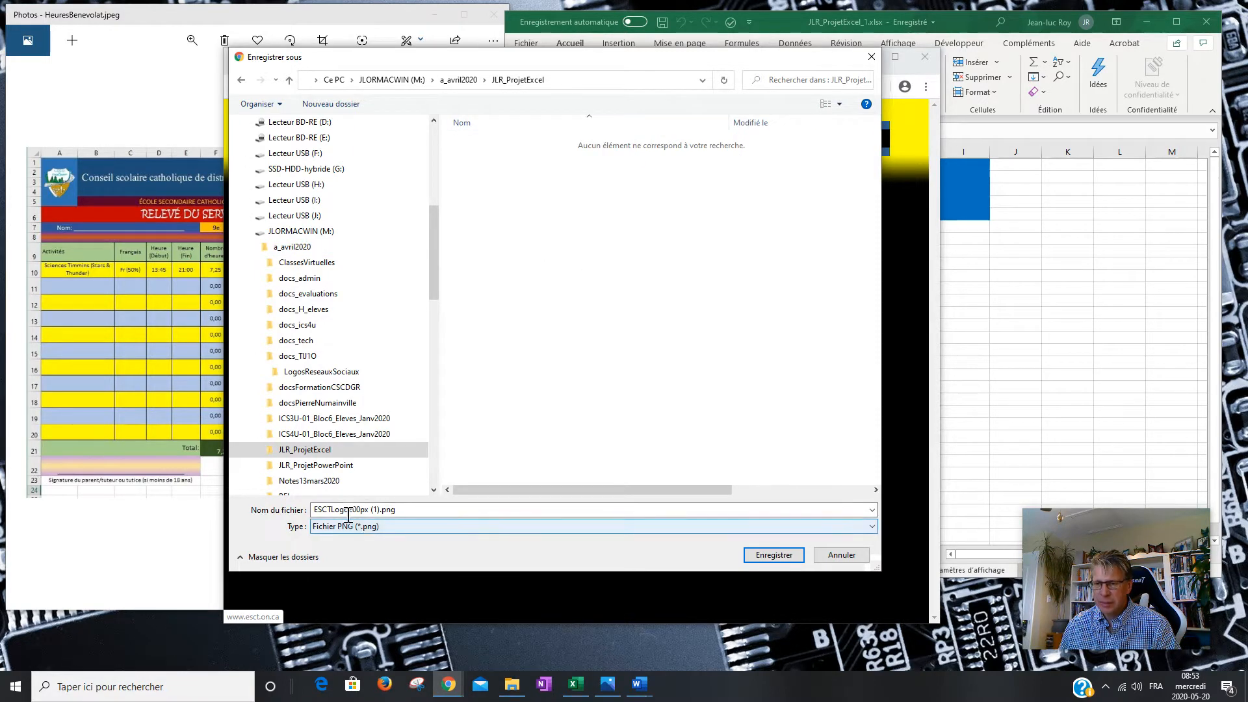
left_click(382, 510)
left_click(382, 512)
key("BackSpace")
key("BackSpace")
key("BackSpace")
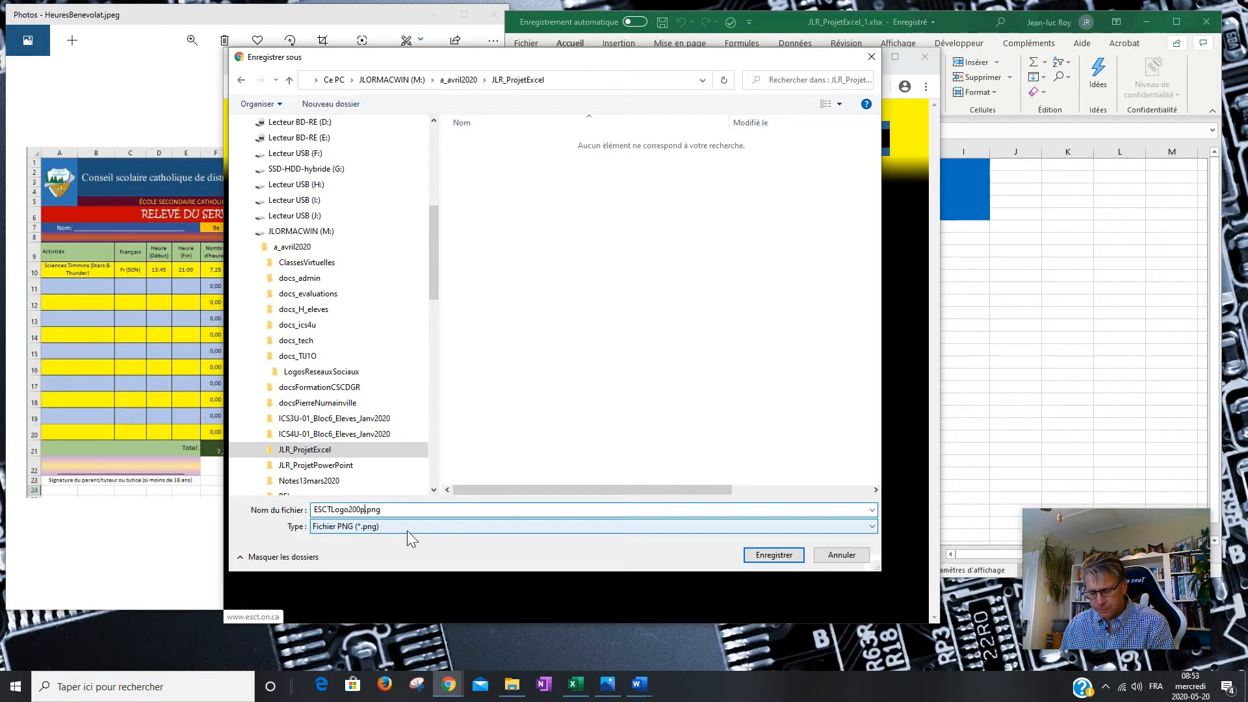
type("x")
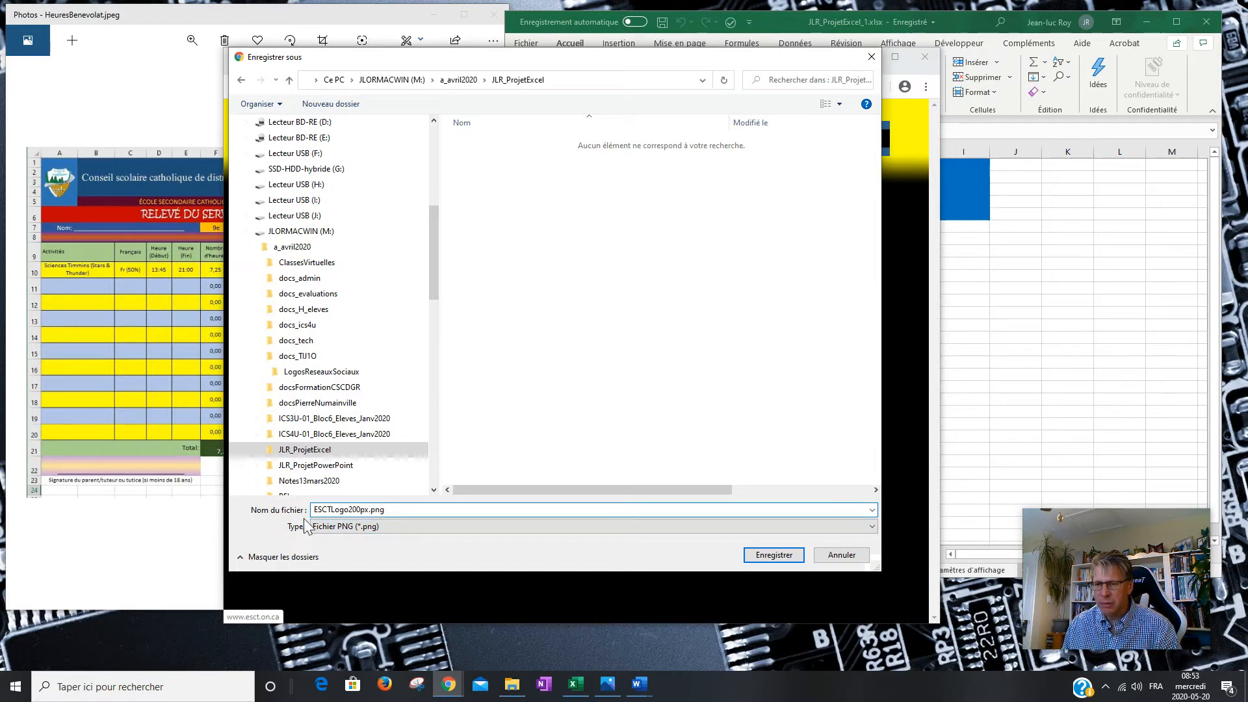
left_click(773, 556)
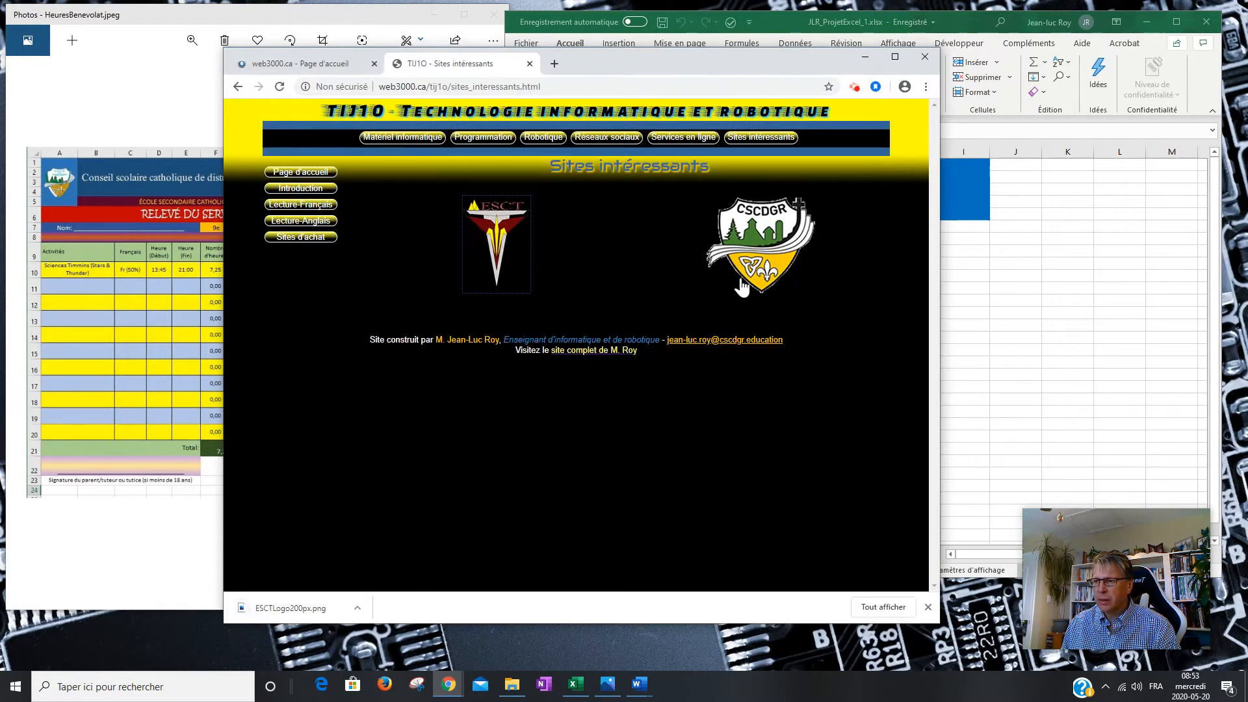
Save the CSCDGR logo as Logo_CSCDGR_1.png in the same JLR_ProjetExcel folder.
right_click(756, 255)
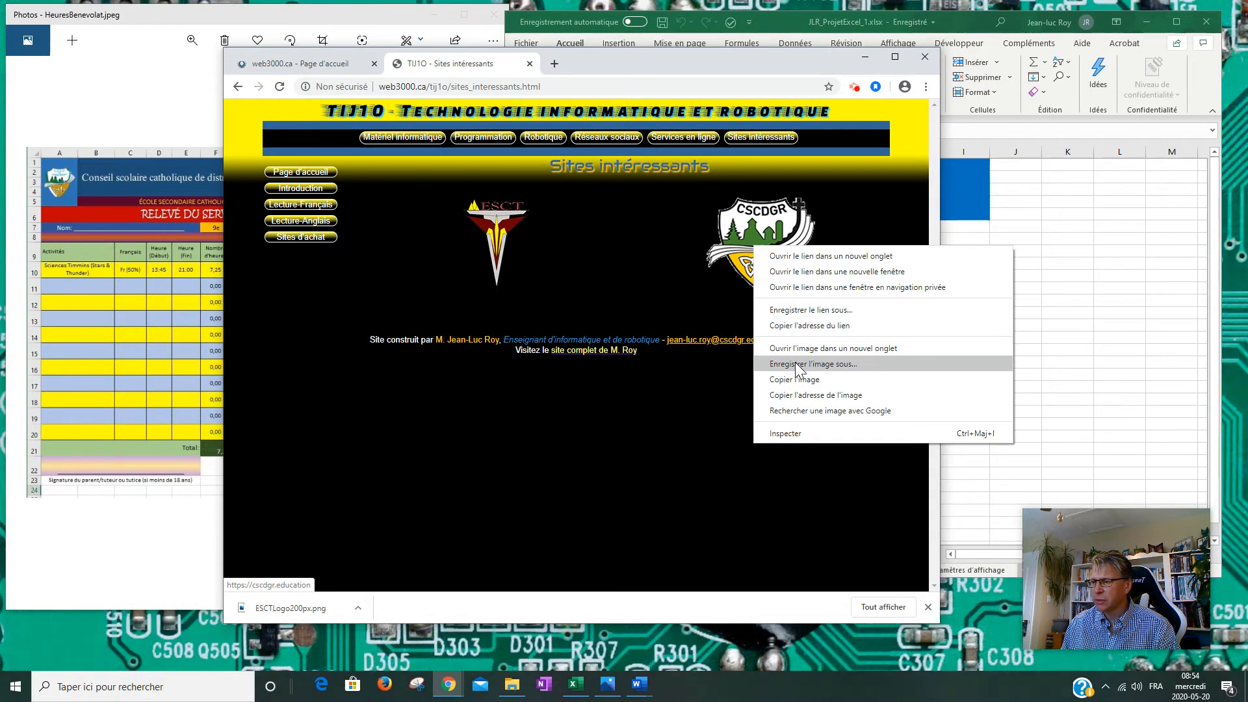
left_click(795, 363)
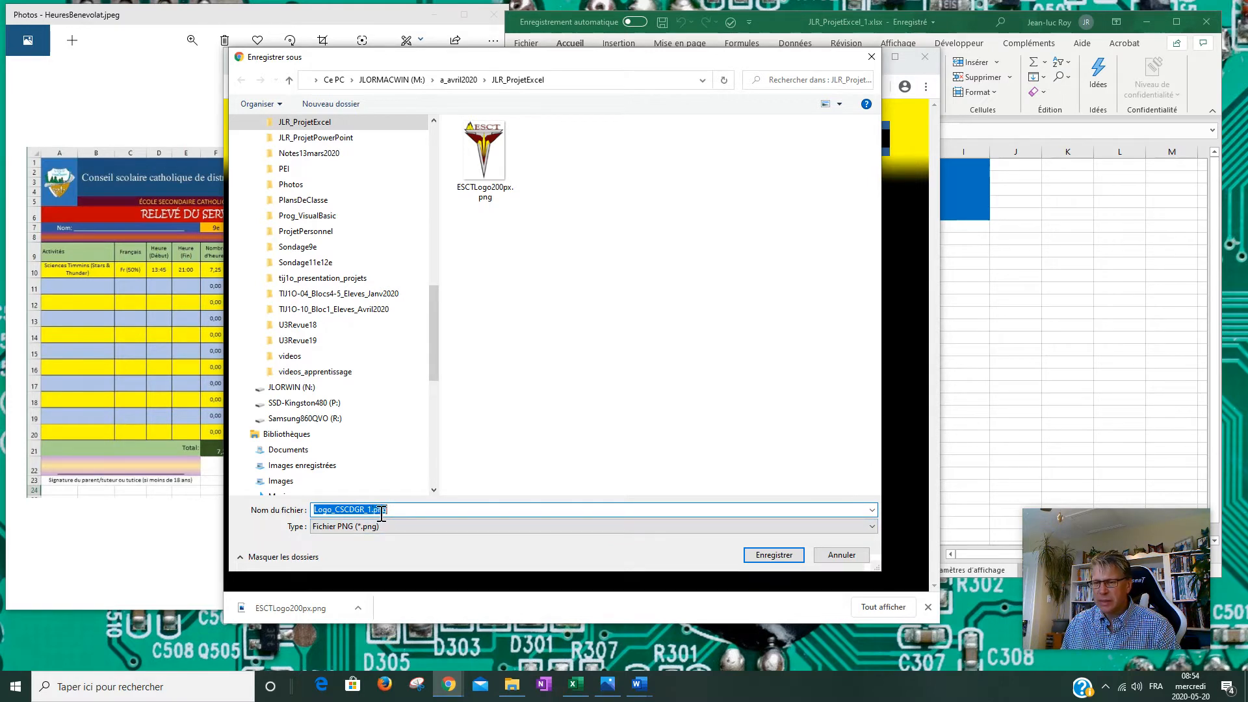
left_click(774, 556)
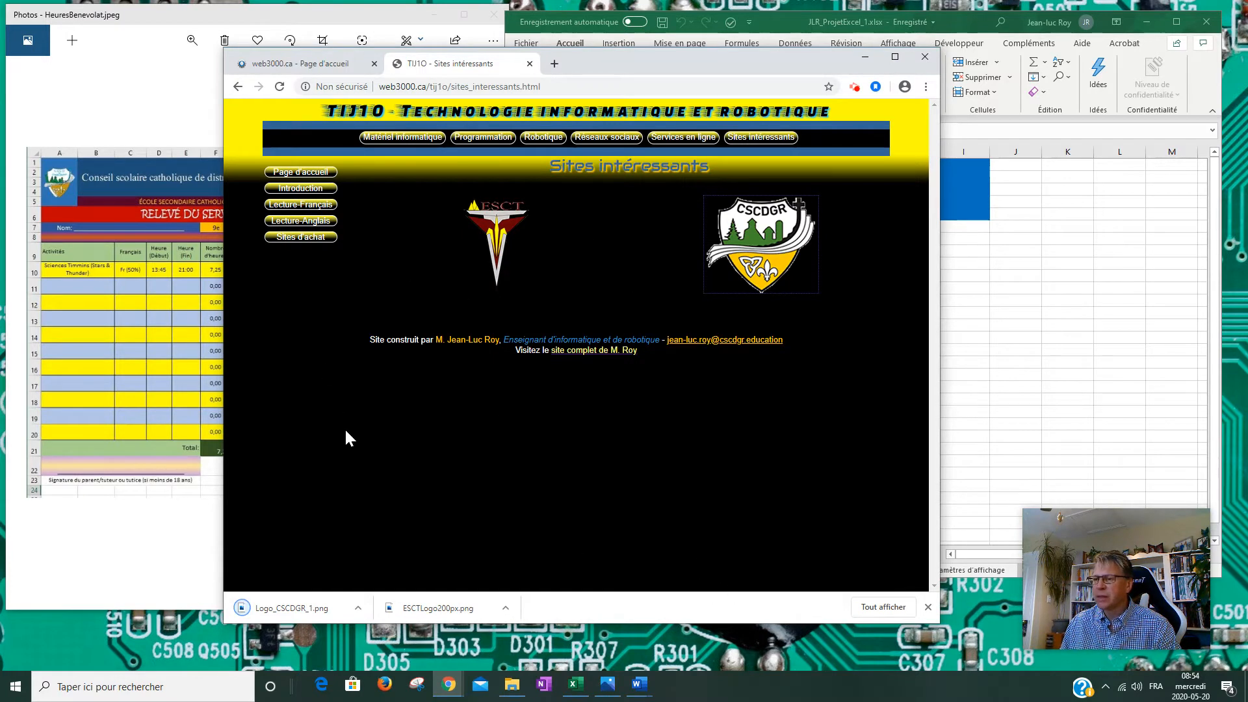
mouse_move(513, 691)
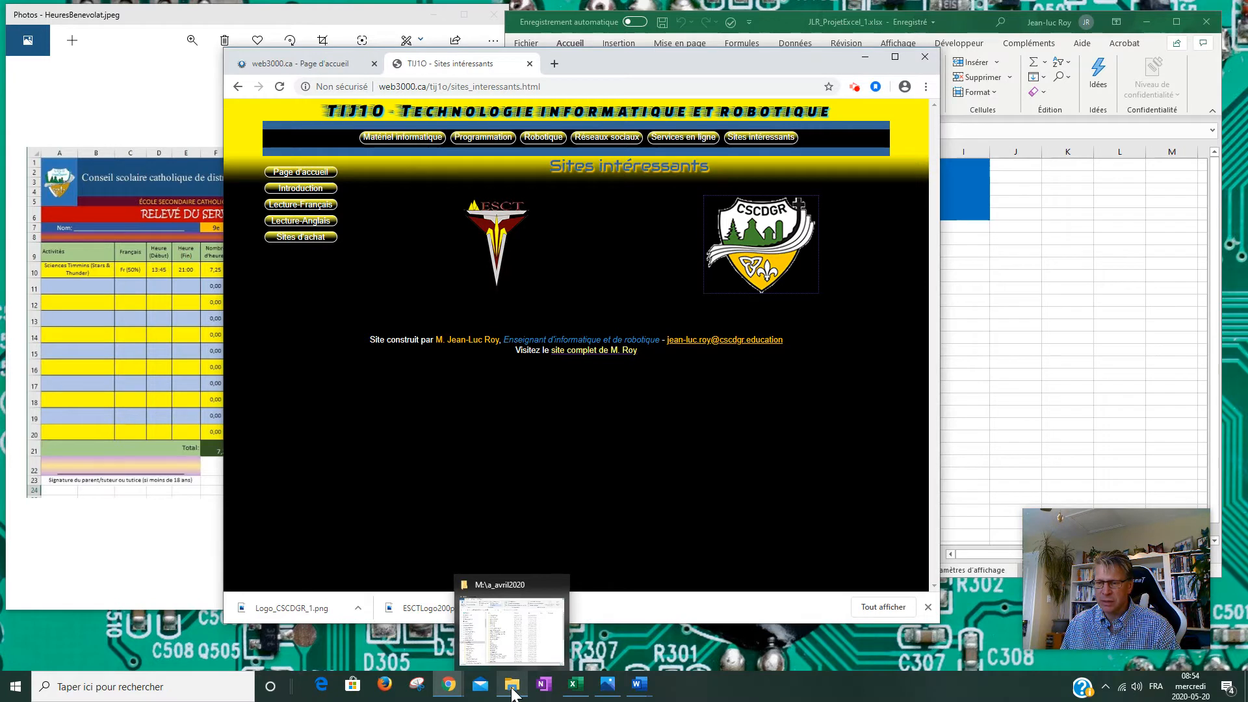
Open the JLR_ProjetExcel folder in File Explorer and list its files in Détails view.
left_click(514, 689)
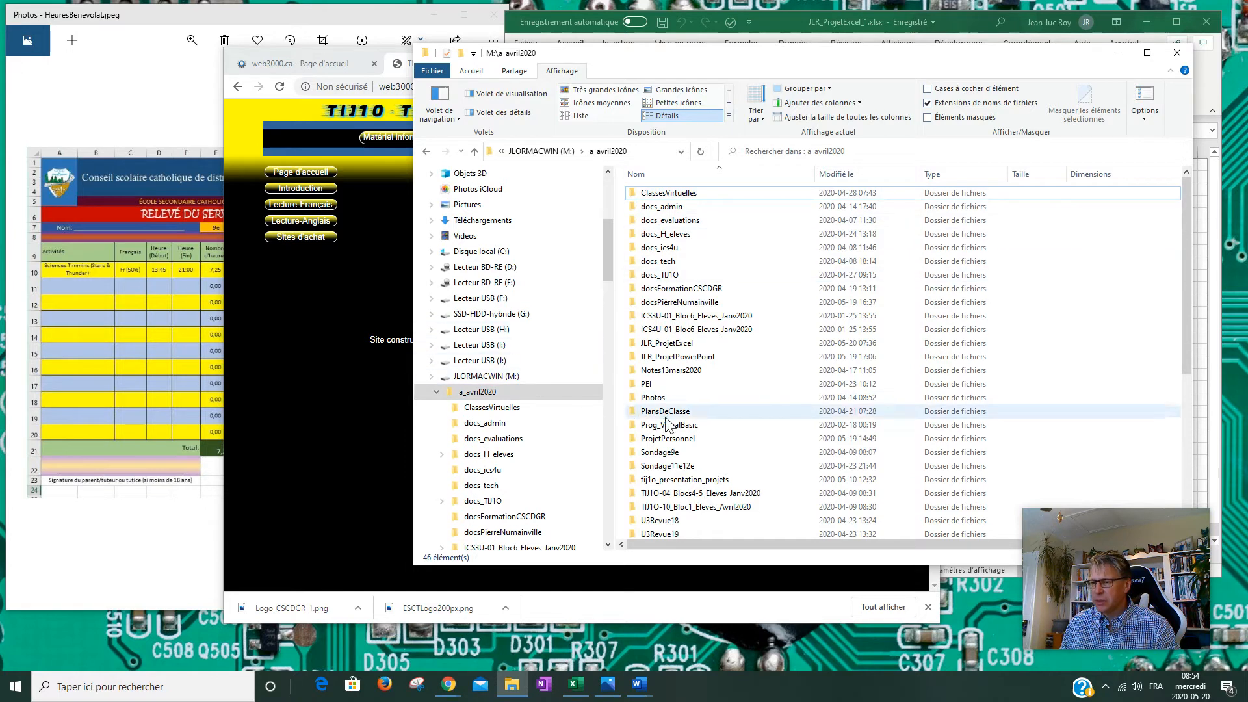
double_click(667, 343)
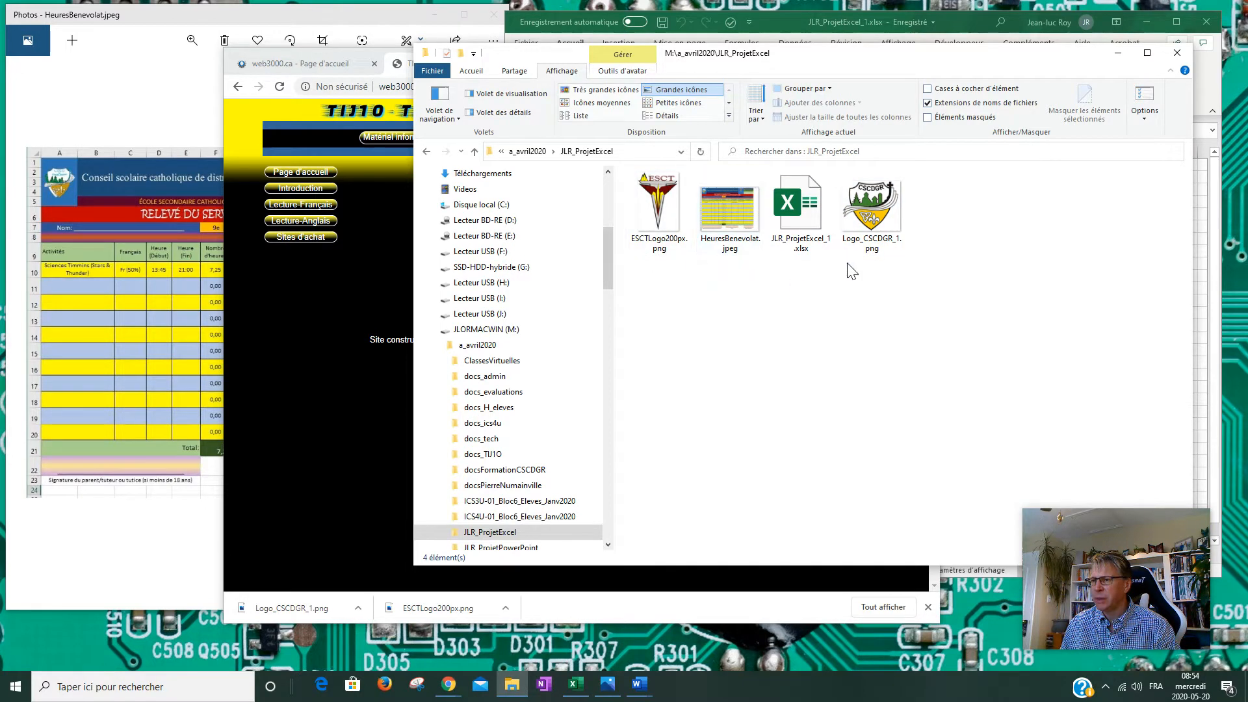
left_click(688, 115)
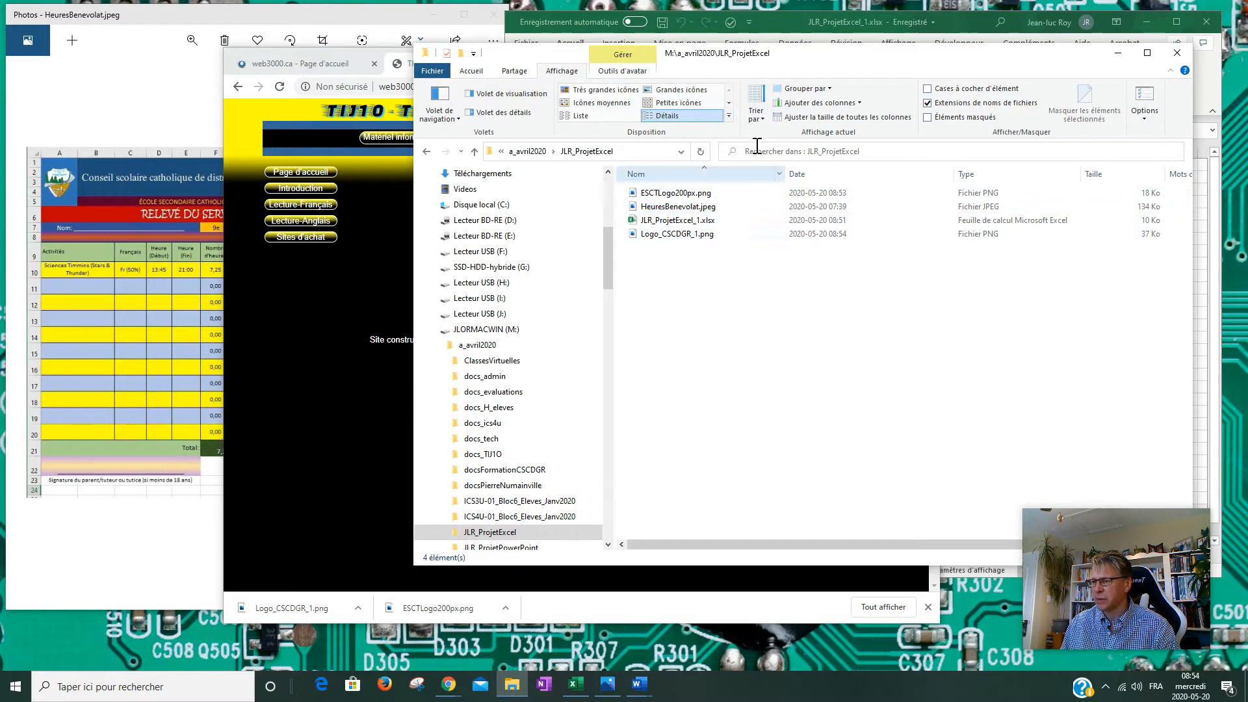
left_click_drag(908, 58, 723, 52)
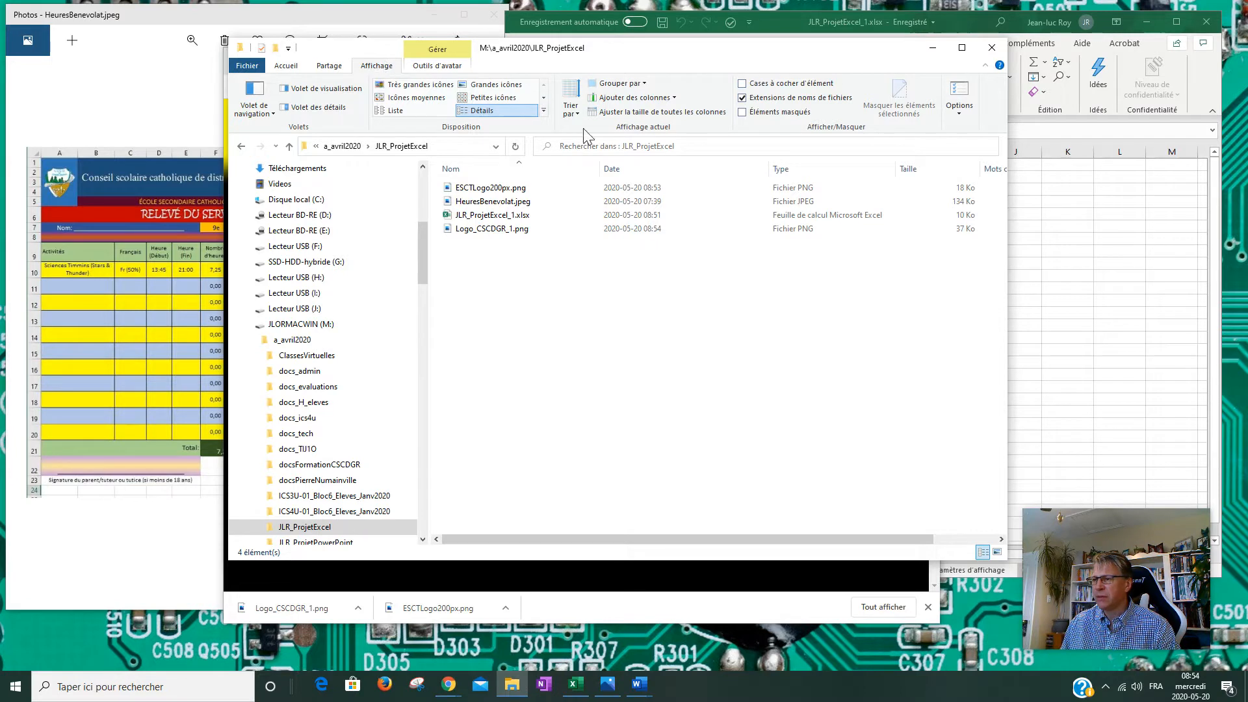
left_click(959, 114)
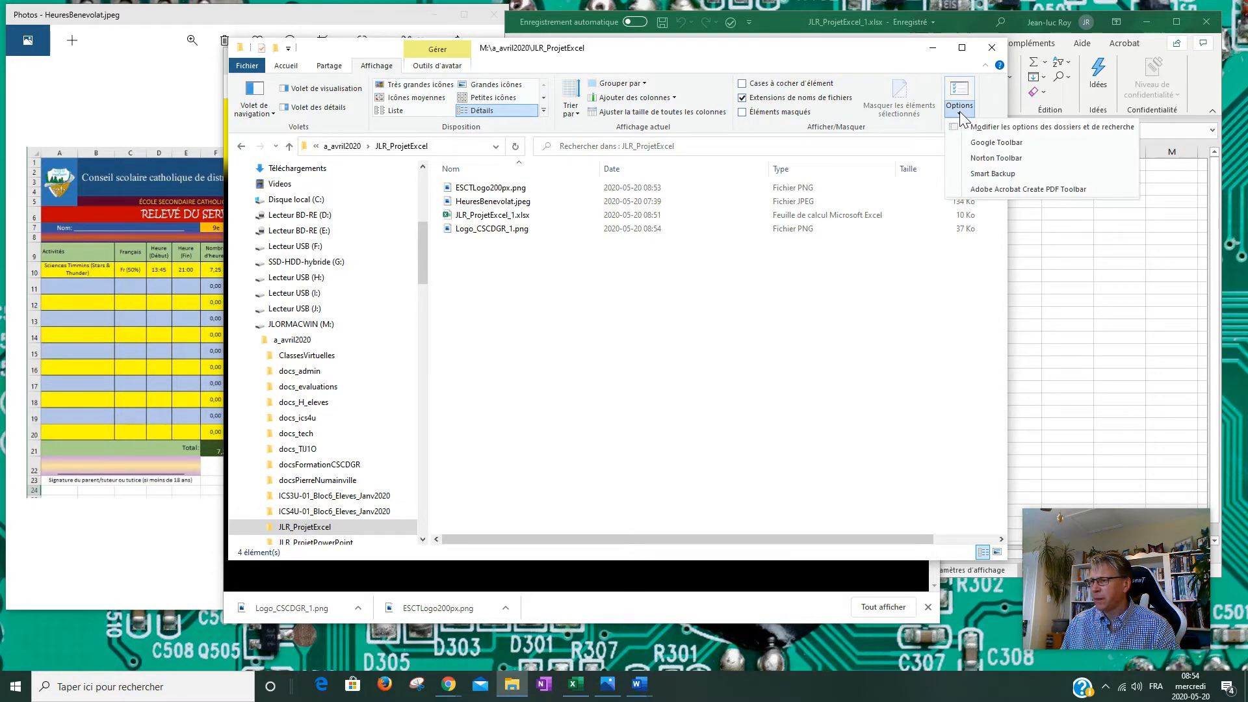
On the Visualiser tab of Folder Options, leave Masquer les extensions unchecked and apply.
left_click(1022, 128)
left_click_drag(327, 186, 530, 131)
left_click(493, 146)
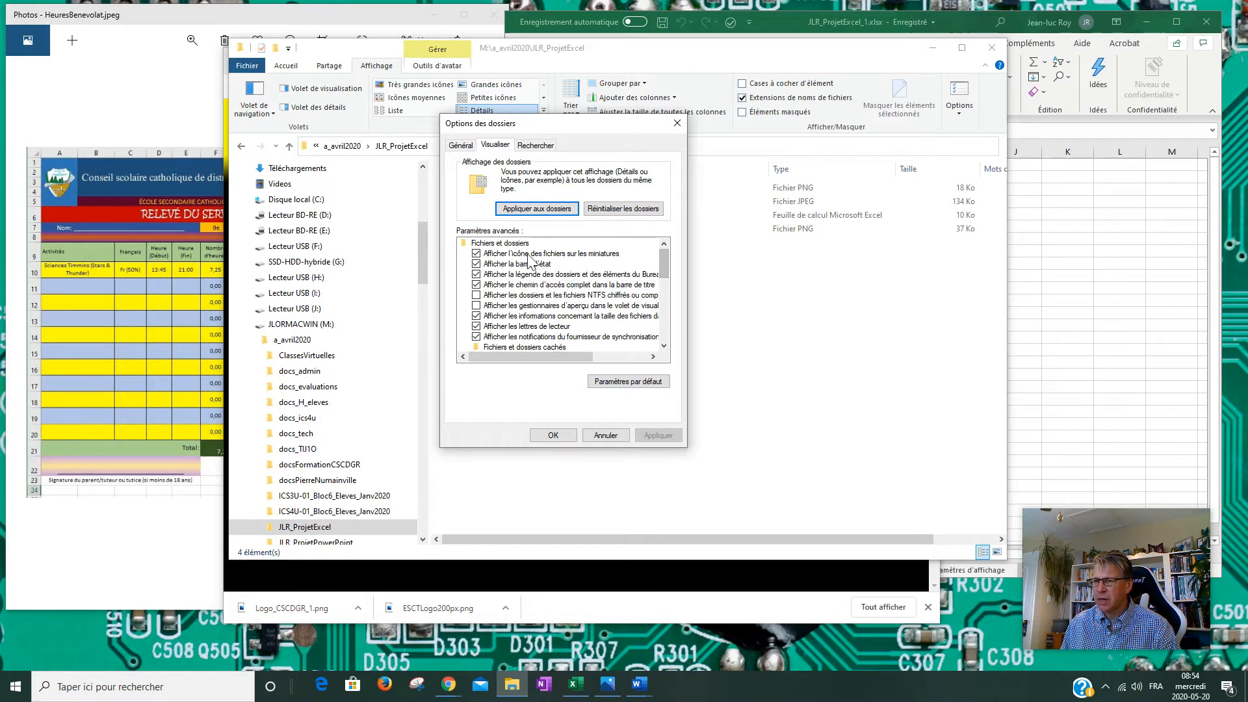
left_click_drag(665, 264, 658, 297)
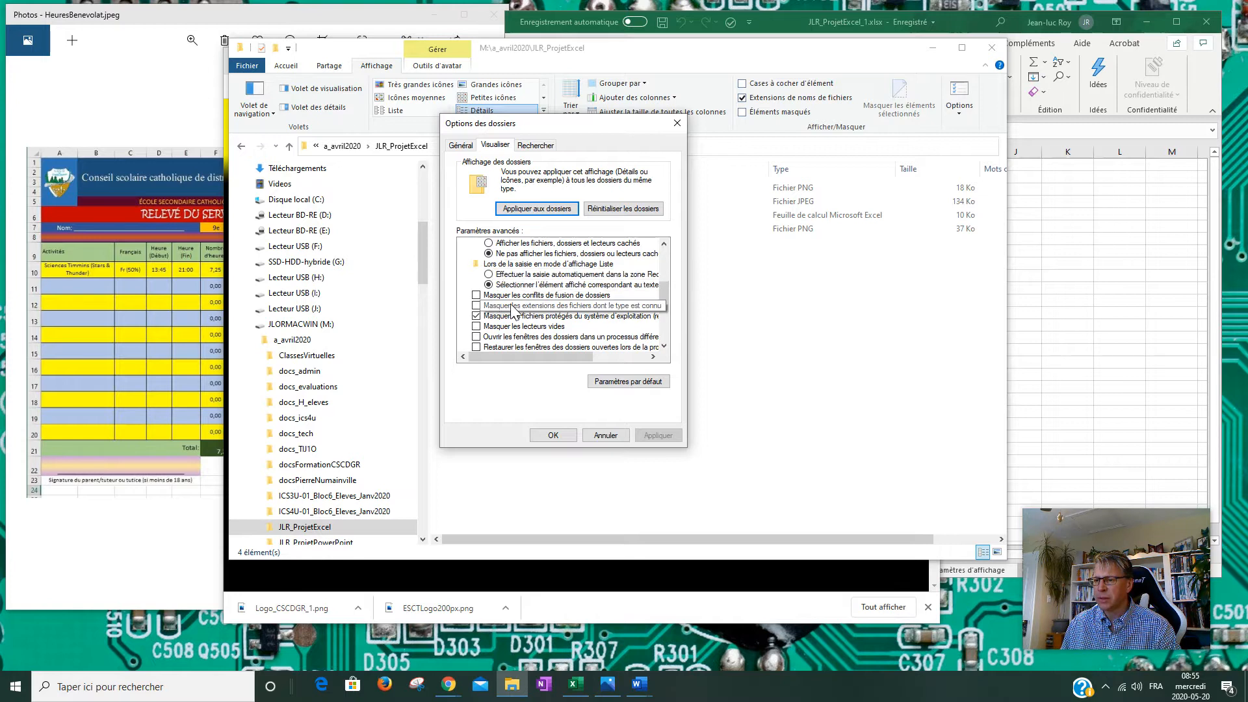
left_click(483, 307)
left_click(518, 308)
left_click_drag(580, 120, 614, 257)
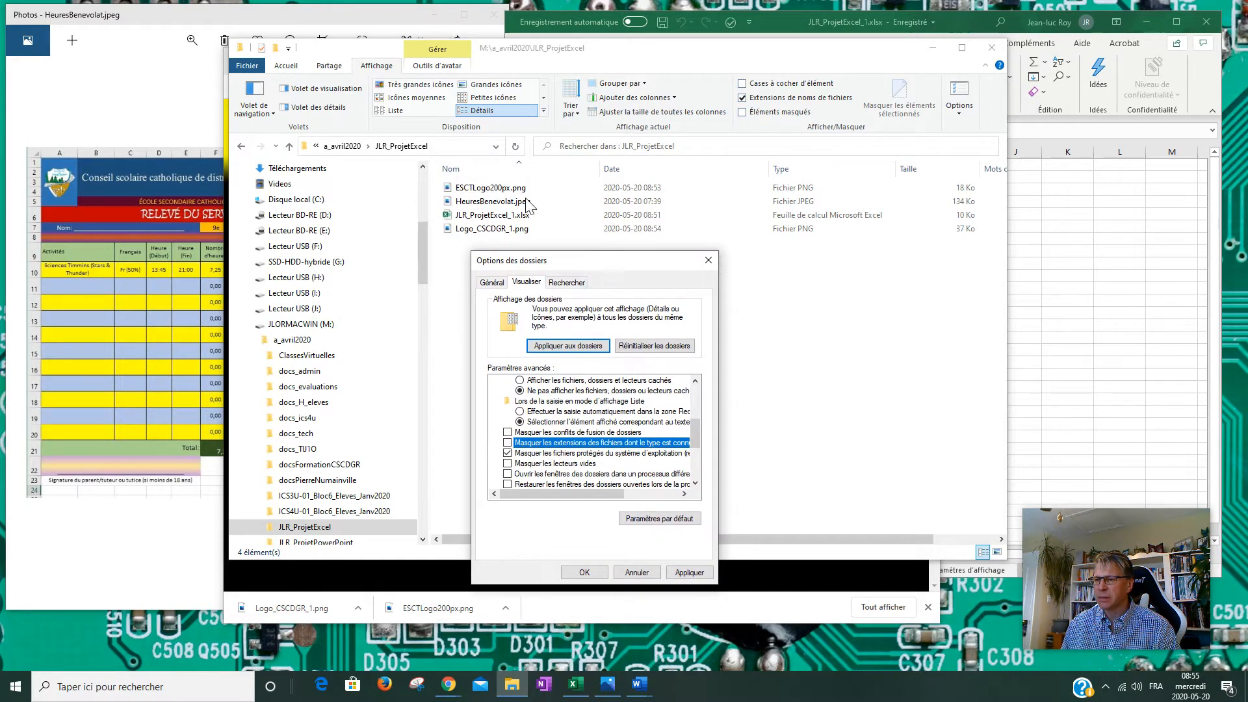
left_click_drag(598, 262, 666, 142)
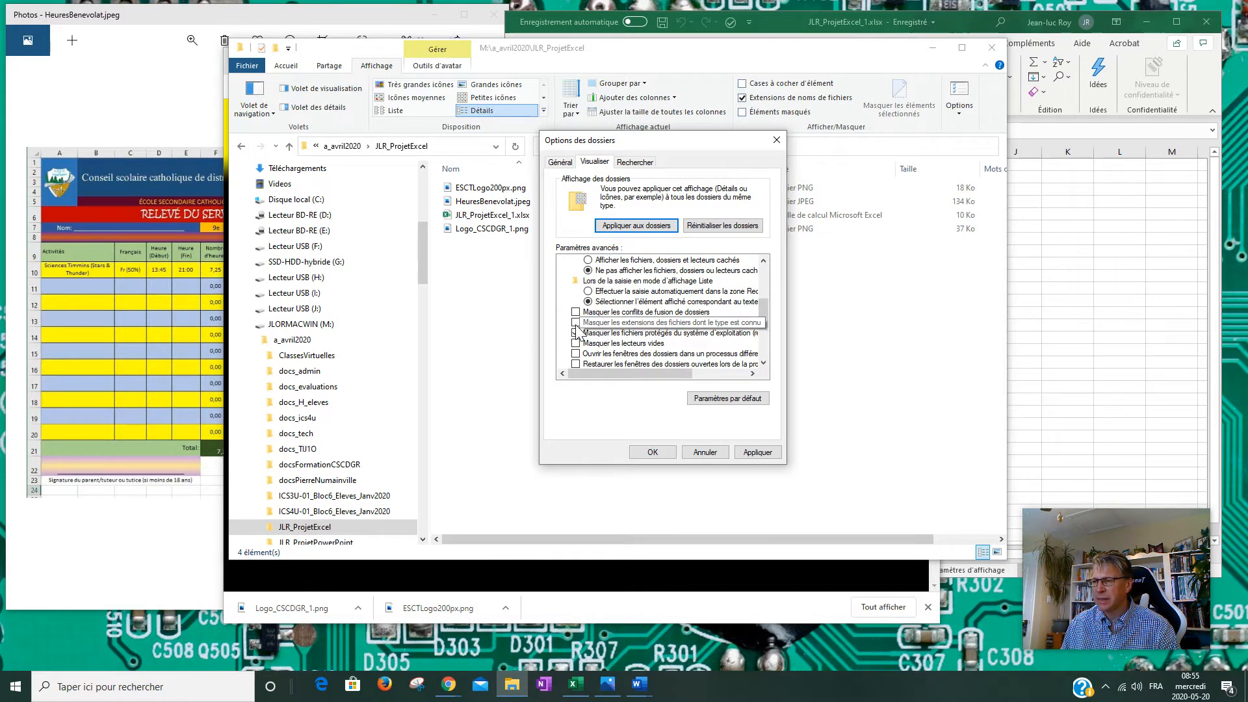
left_click_drag(763, 312, 765, 351)
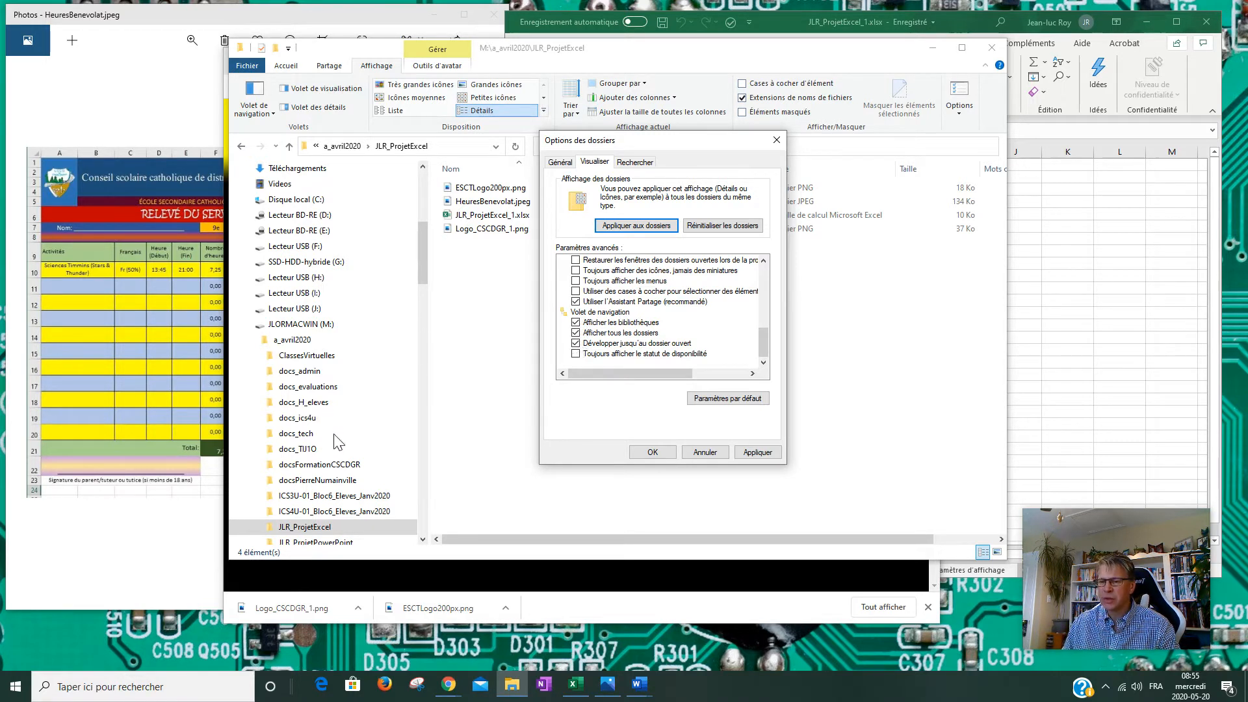
left_click(756, 452)
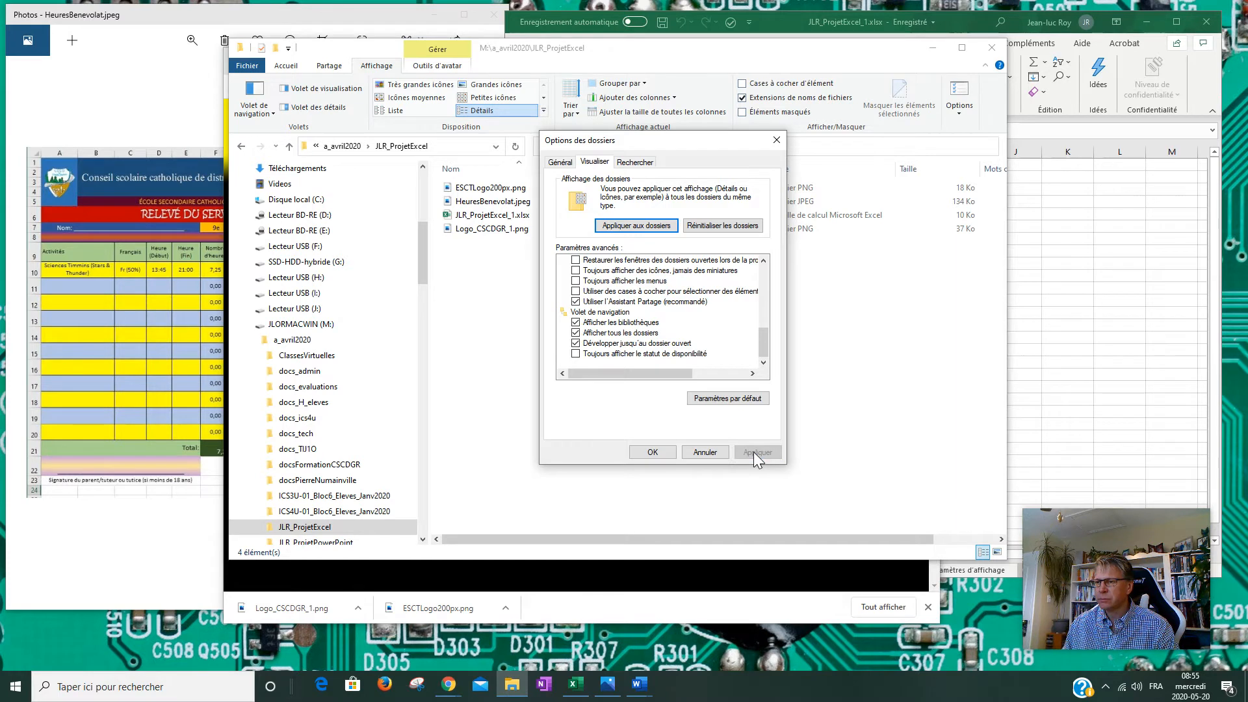
left_click(652, 452)
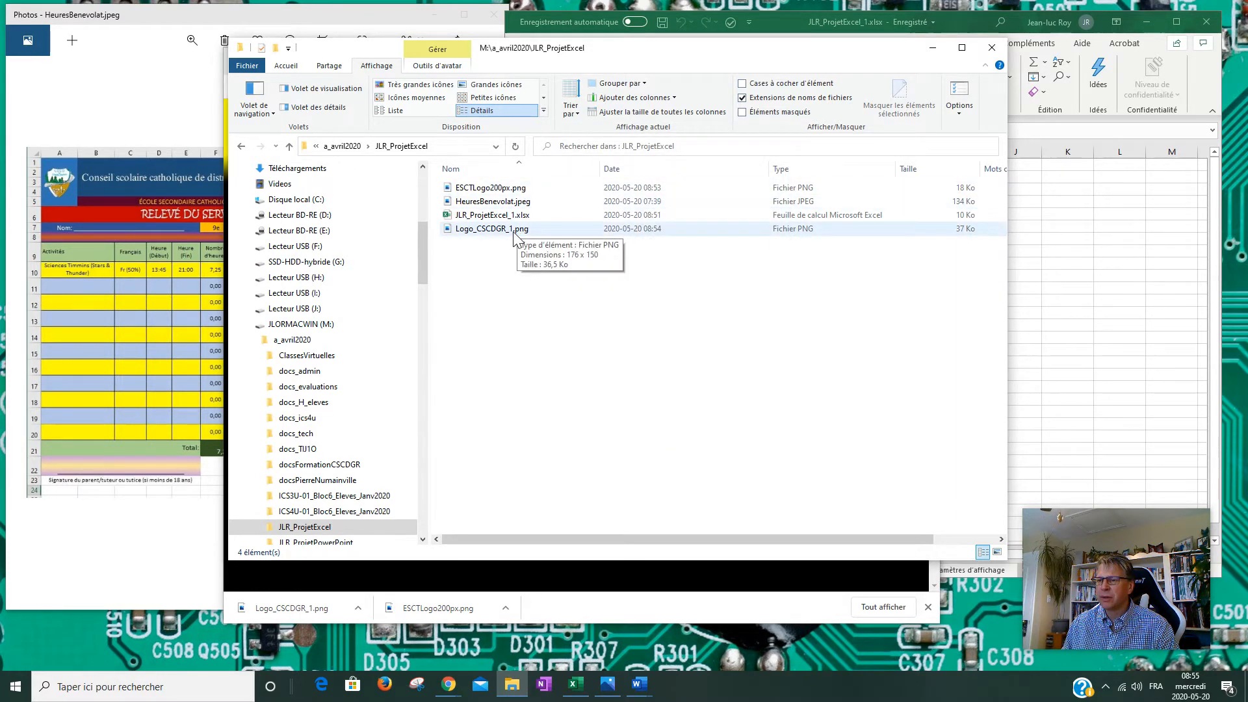
Switch the file list to large thumbnails and back to details, then close the window.
left_click(485, 86)
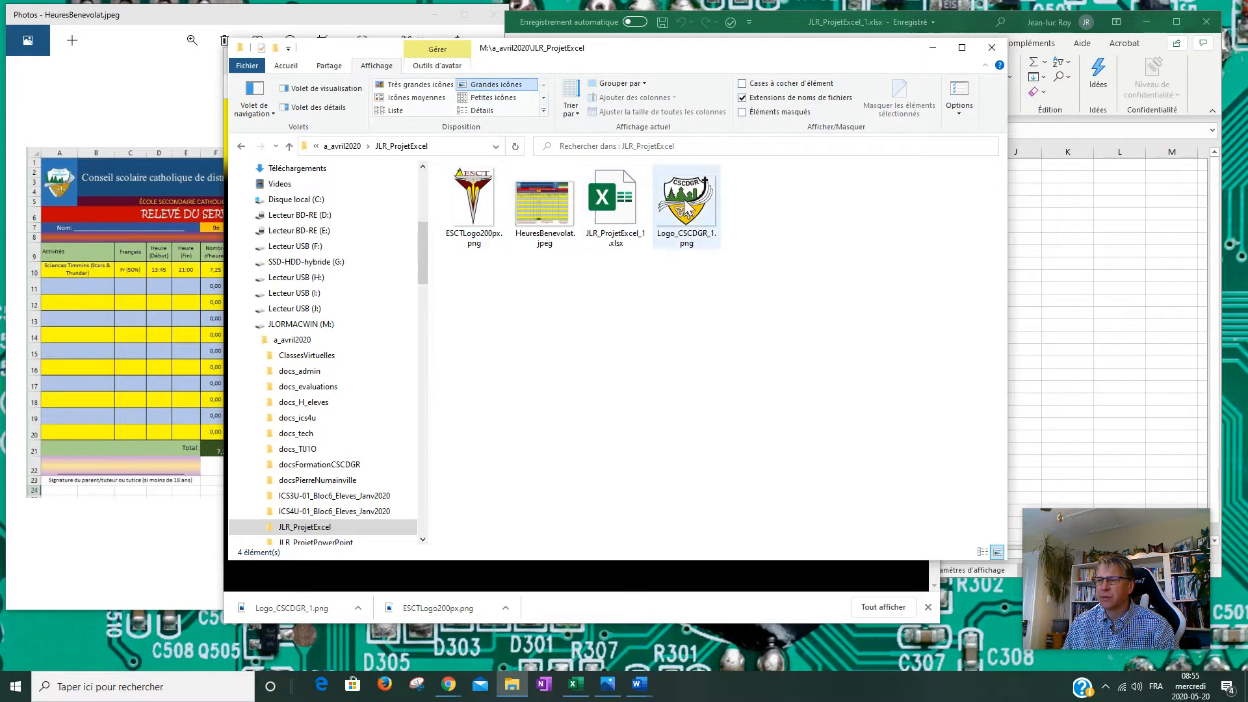
left_click(505, 110)
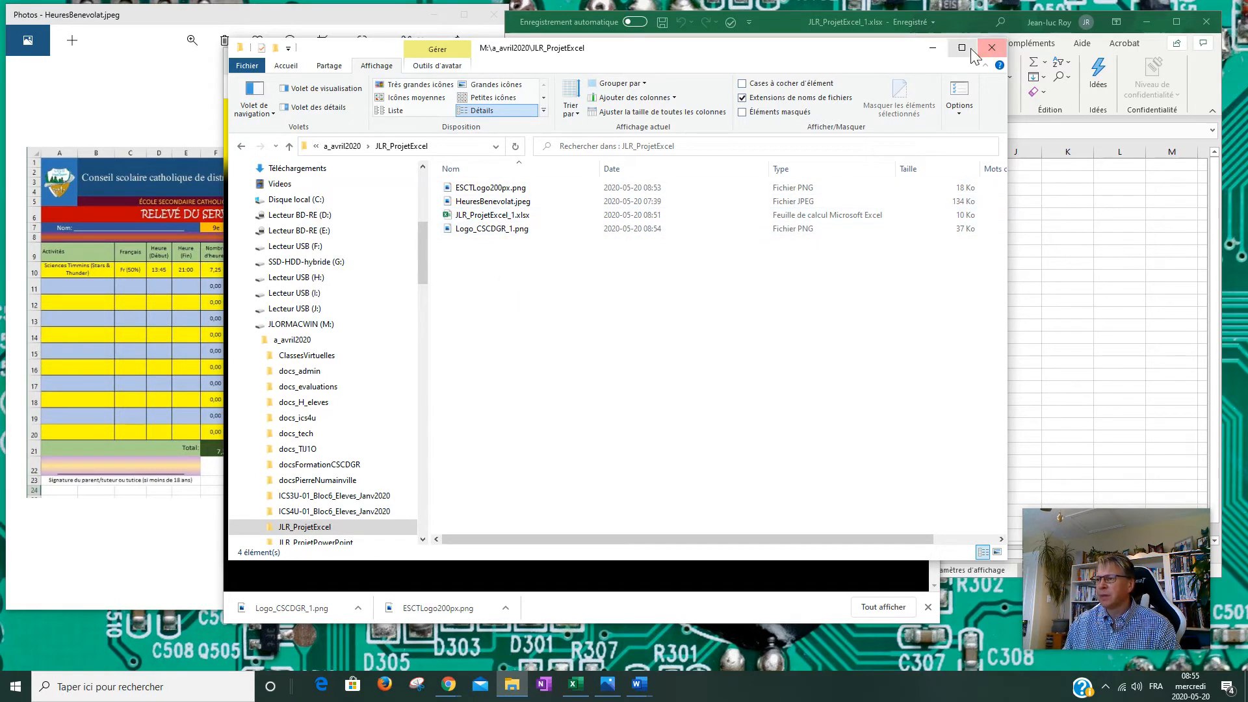
left_click(939, 49)
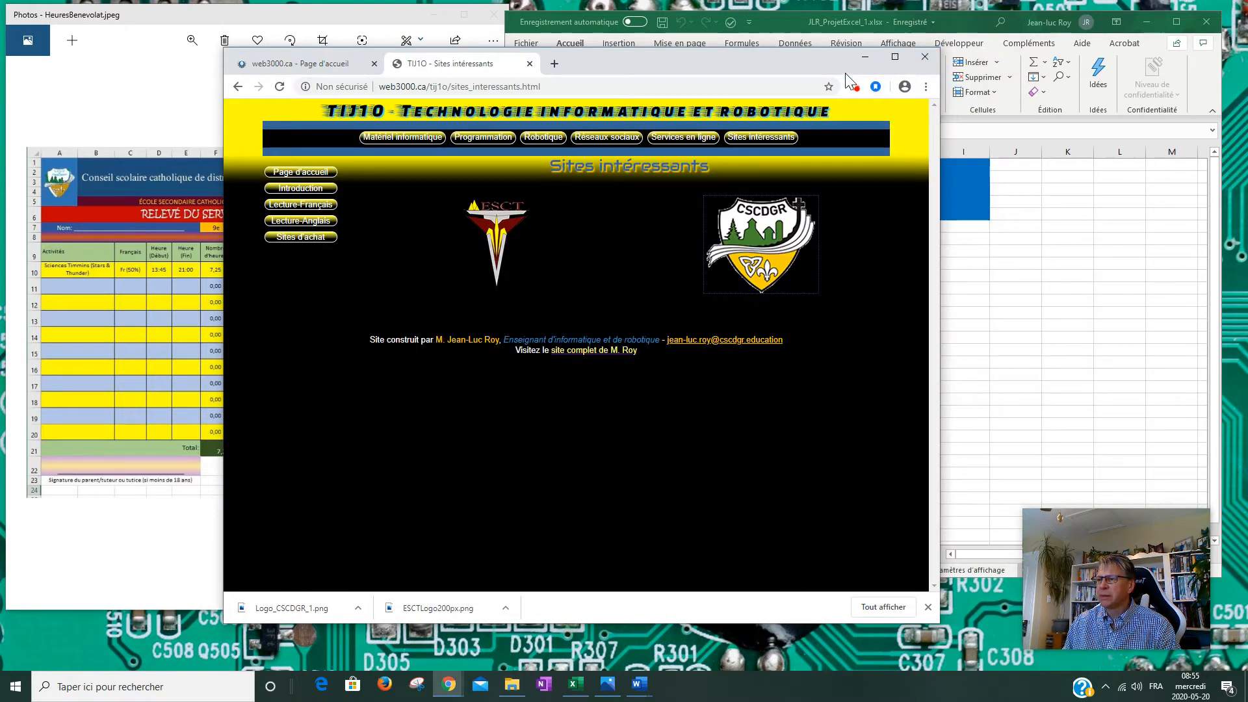
Minimize Chrome so the Excel workbook sits beside the reference image, with A1 selected.
left_click(771, 19)
left_click(535, 181)
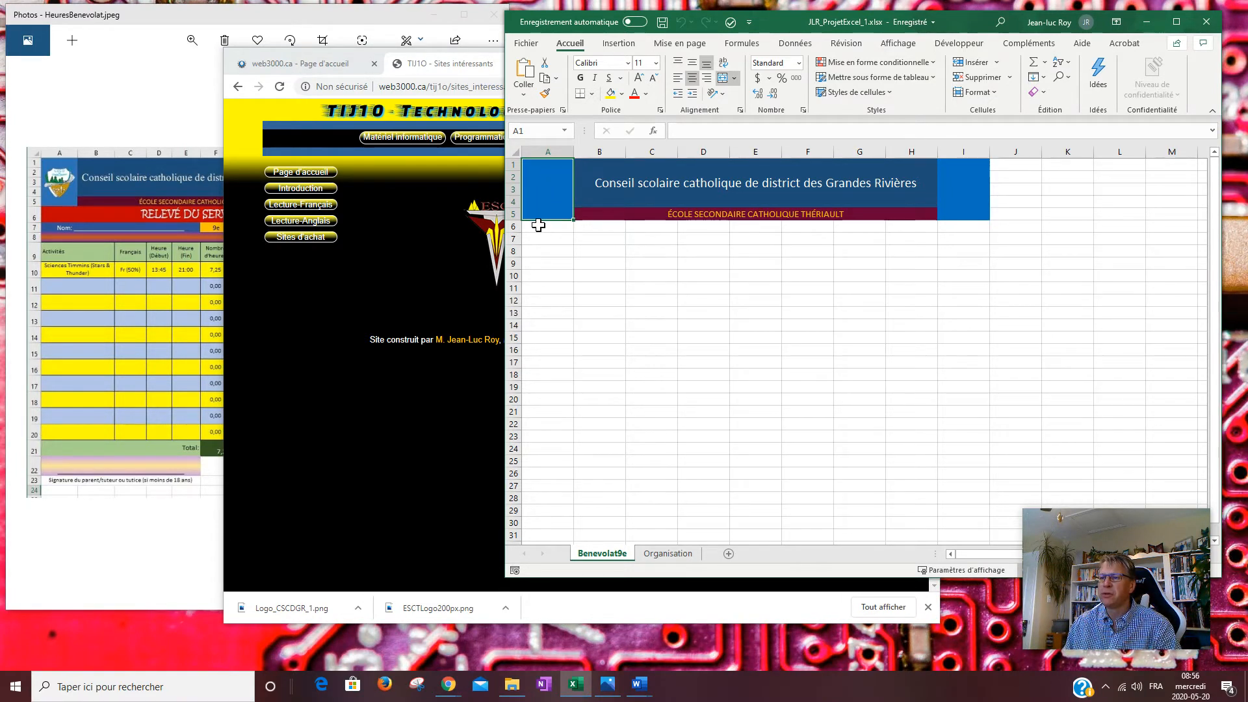
left_click(468, 72)
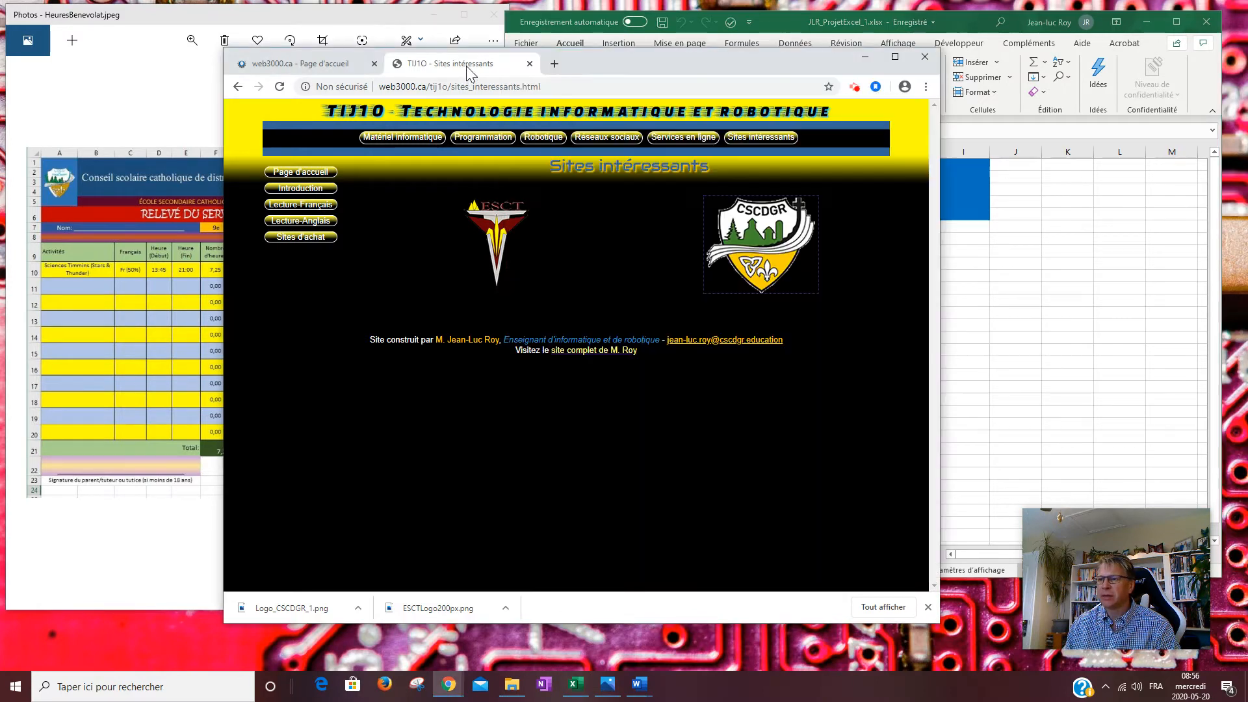
left_click(866, 63)
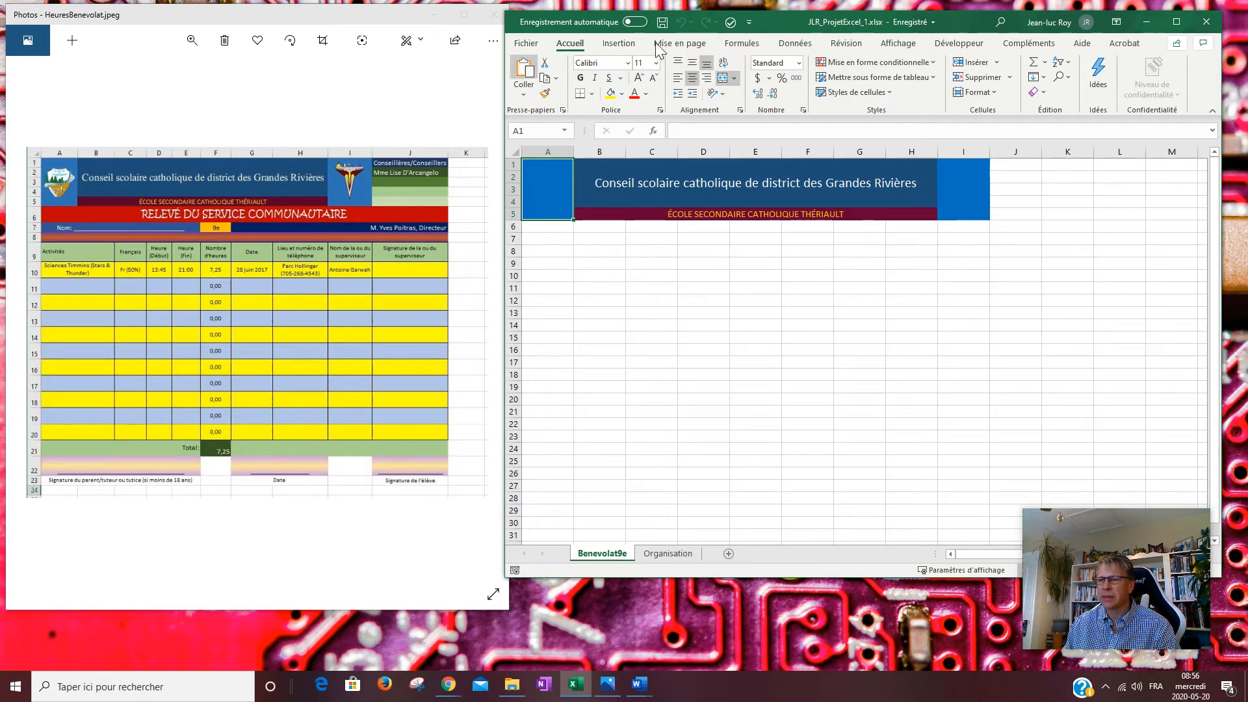
left_click(619, 45)
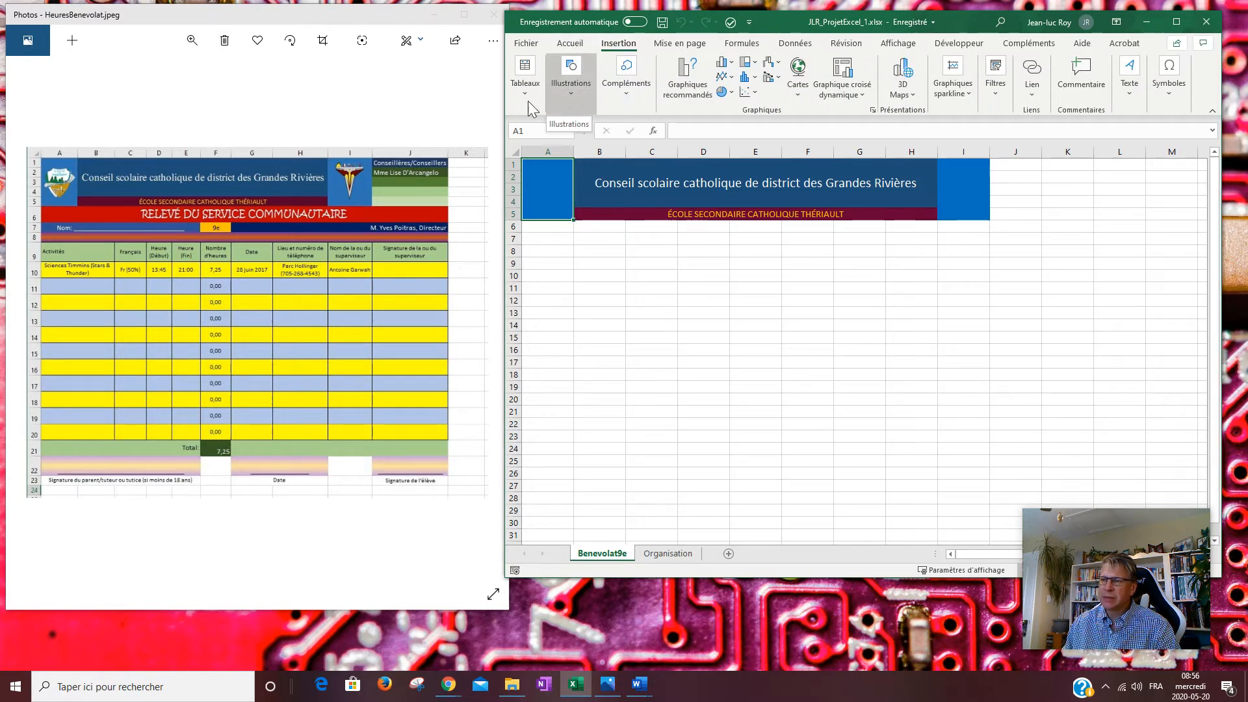
Insert Logo_CSCDGR_1.png from the JLR_ProjetExcel folder onto the Benevolat9e sheet.
left_click_drag(504, 103, 67, 116)
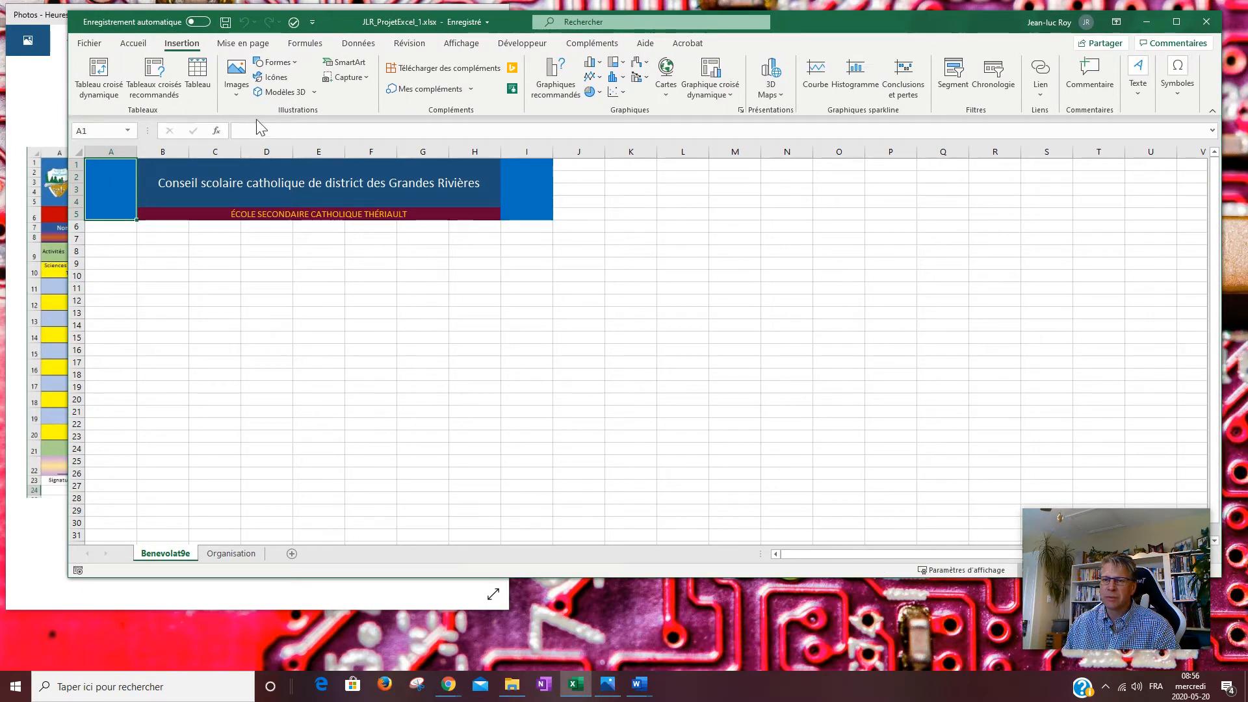
left_click_drag(69, 108, 469, 121)
left_click(538, 97)
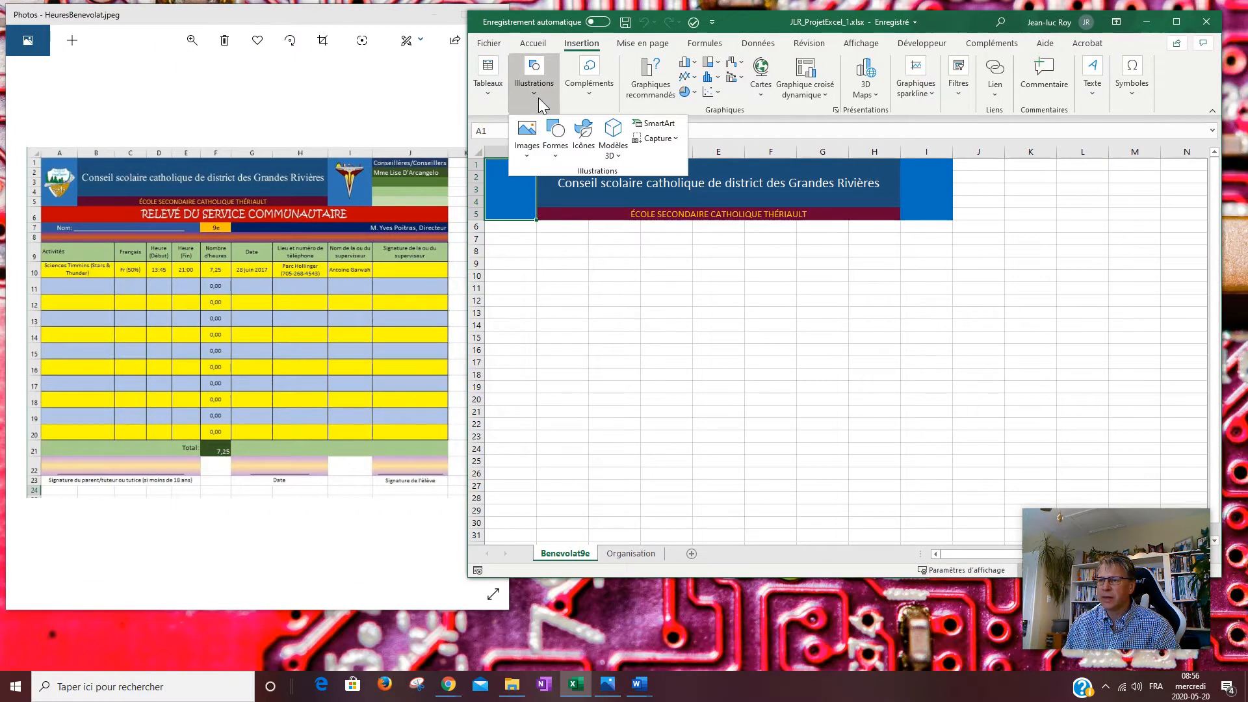
left_click(531, 158)
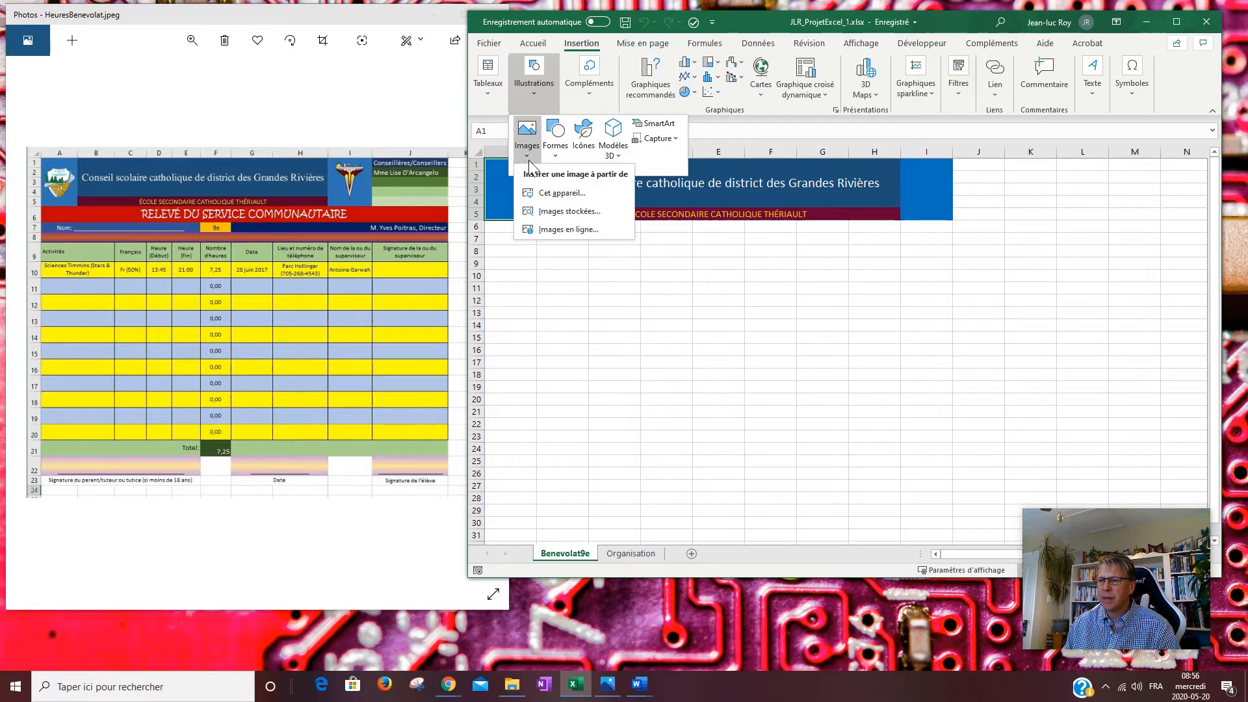
left_click(568, 195)
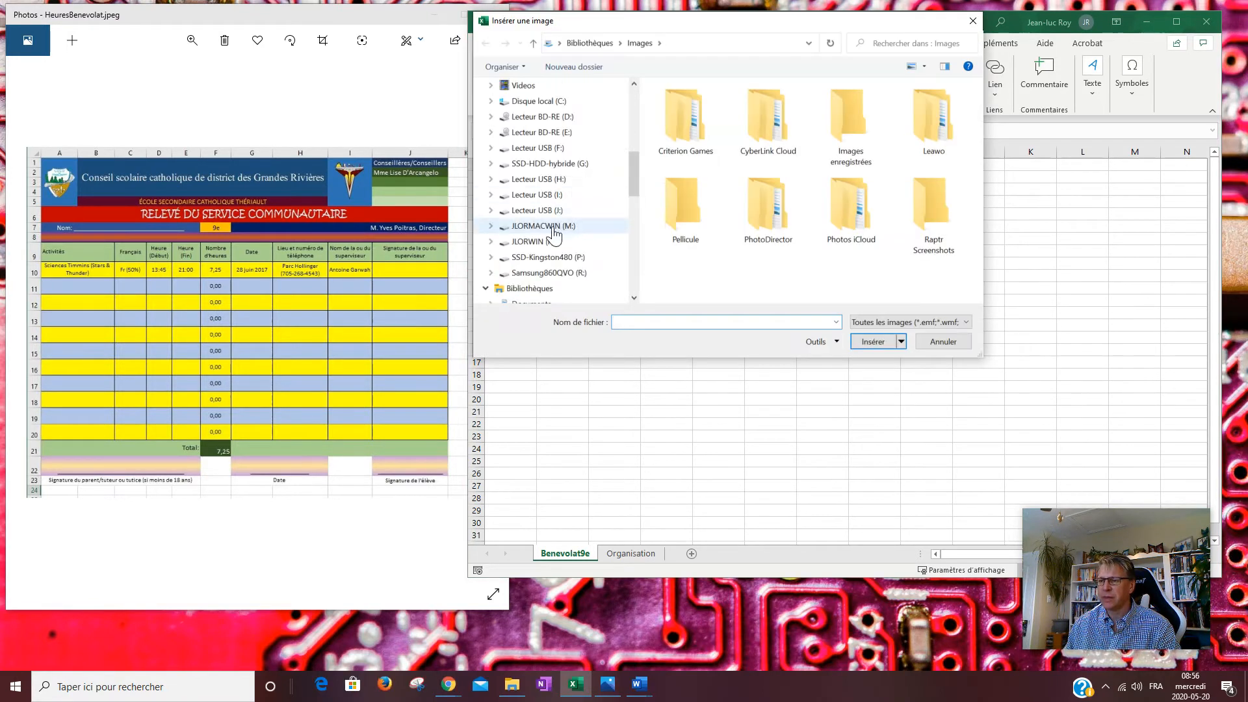
left_click(553, 226)
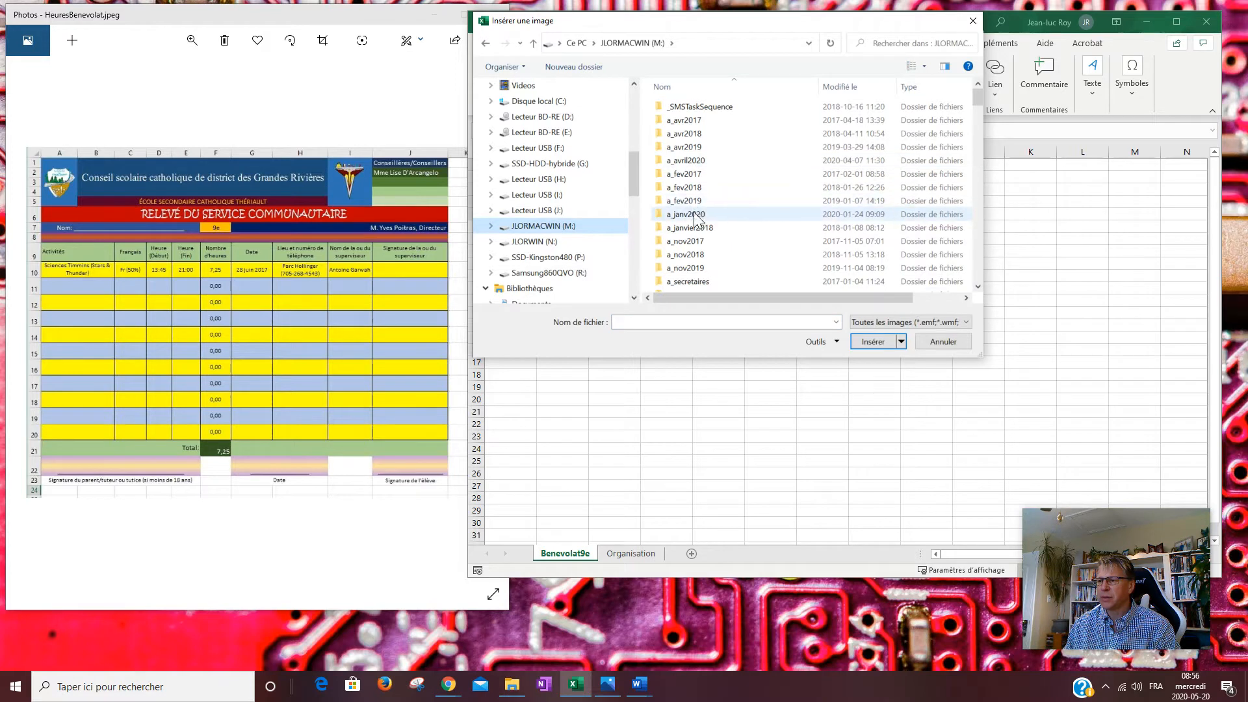
double_click(721, 161)
scroll(742, 178, "down", 2)
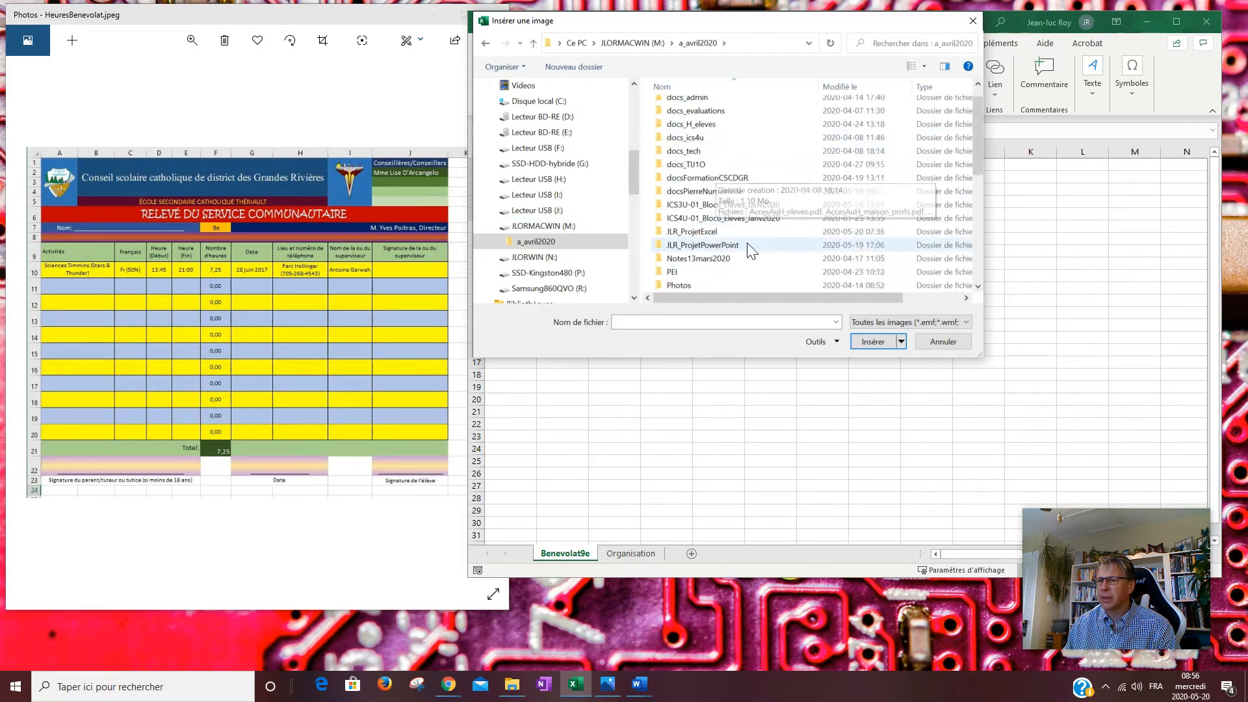
double_click(690, 206)
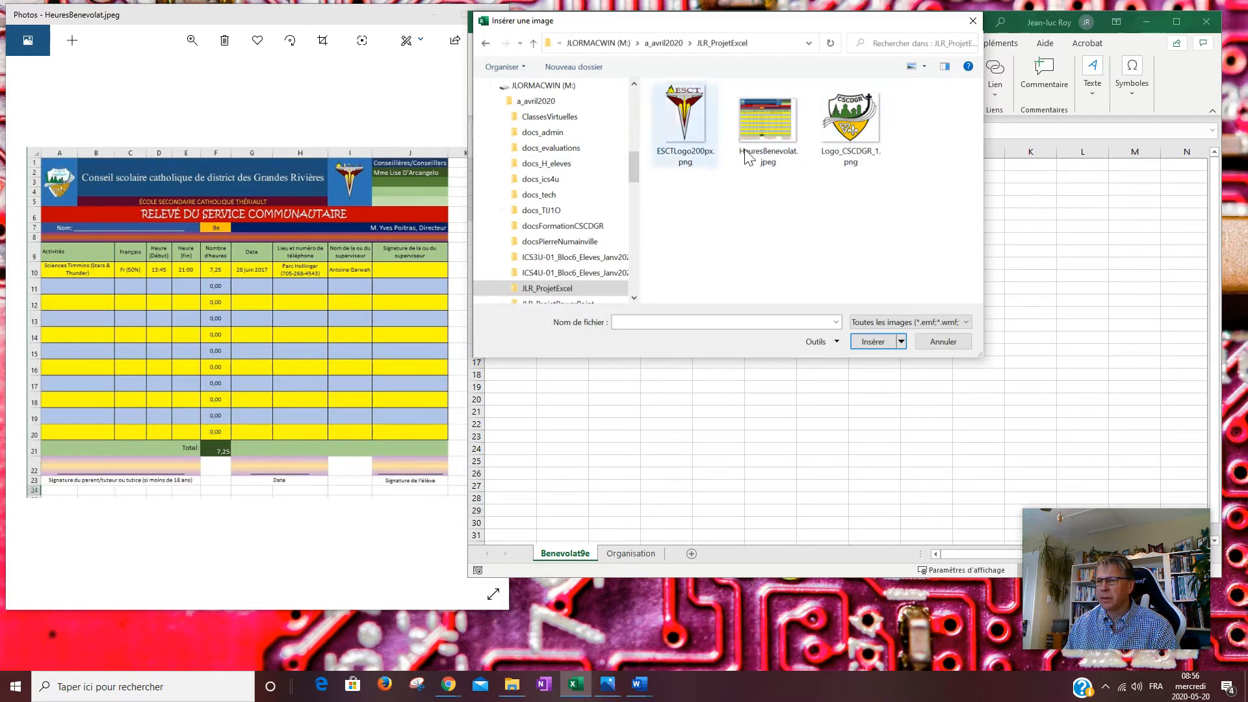
left_click(852, 130)
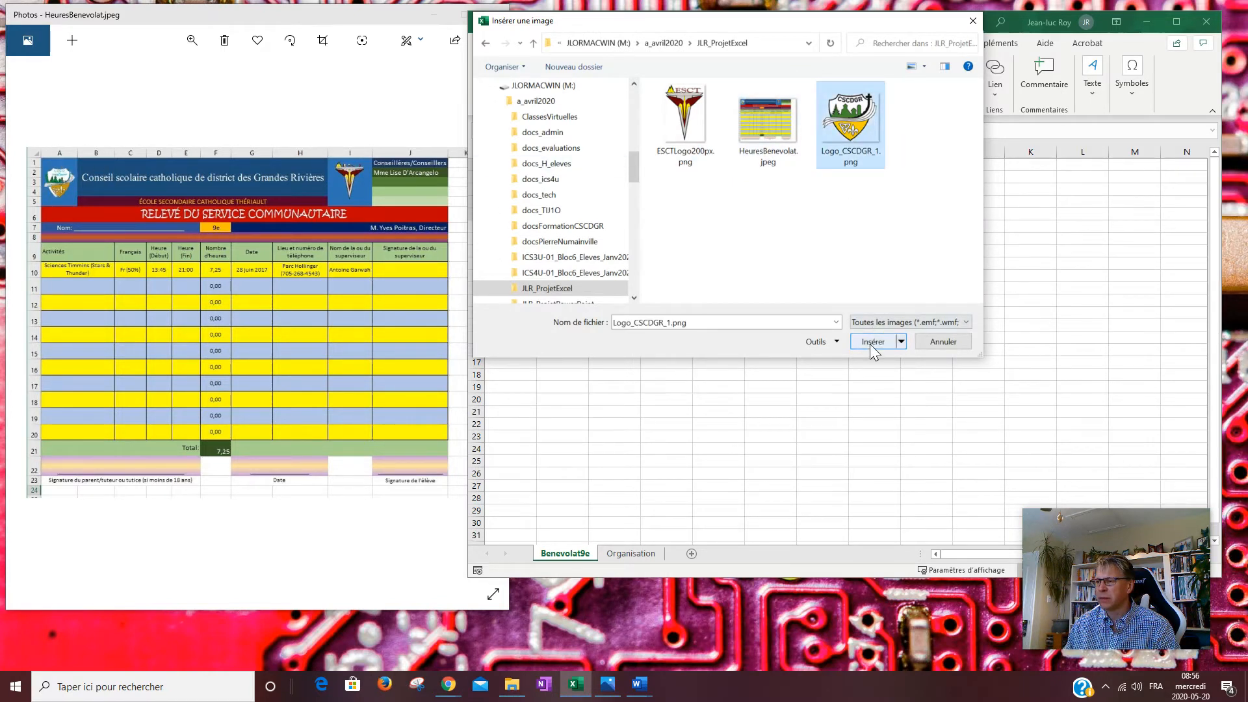
left_click(870, 341)
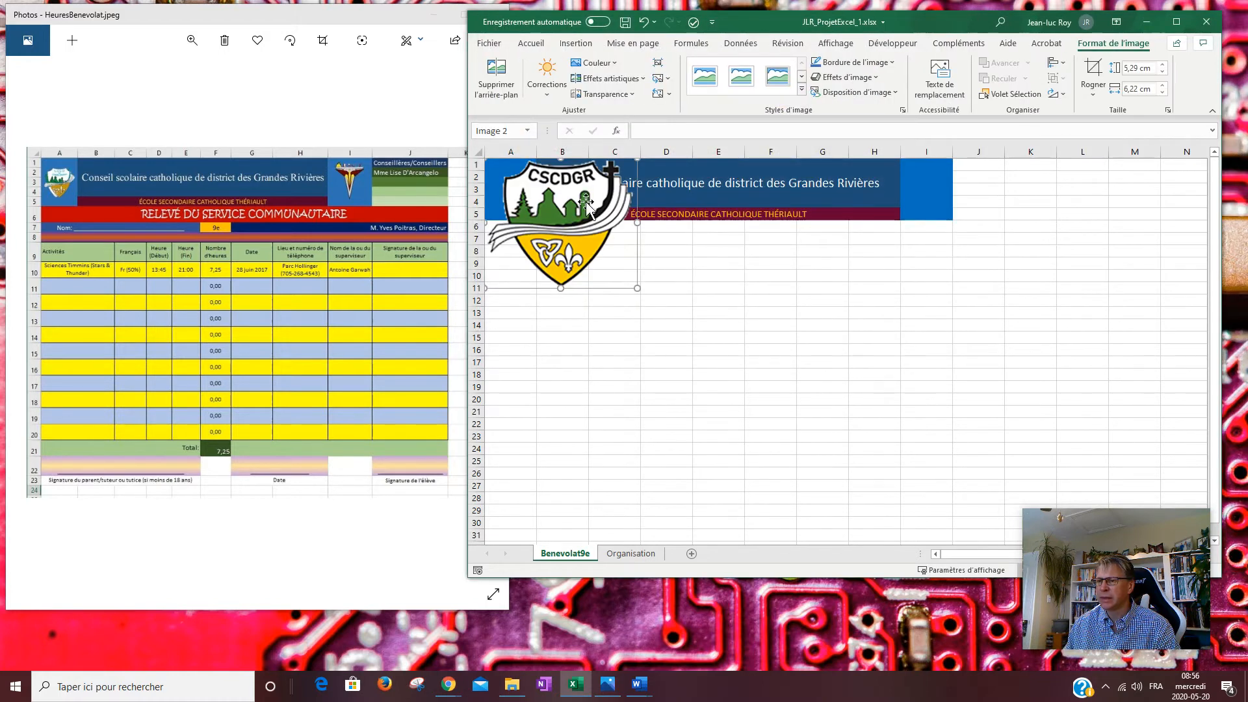
Shrink the CSCDGR logo to 1,57 × 1,85 cm so it fits cells A1–A5.
left_click_drag(638, 287, 509, 193)
left_click(917, 187)
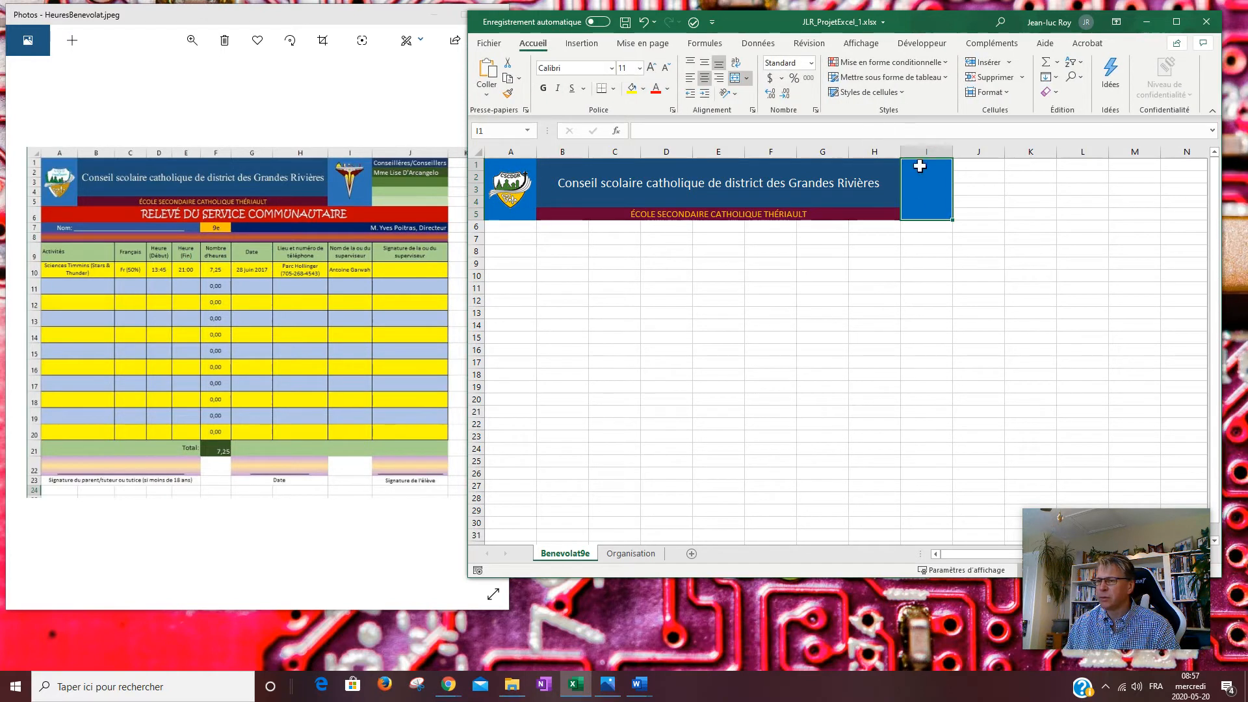
left_click(581, 44)
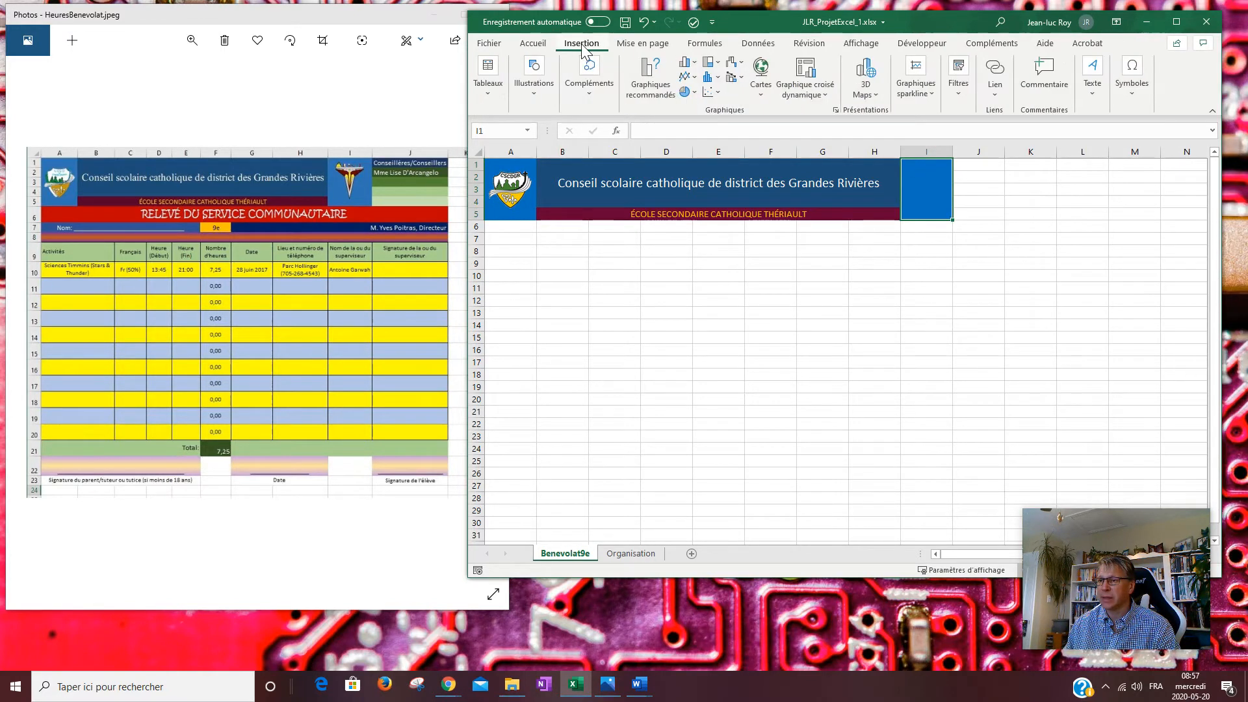
Insert ESCTLogo200px.png from the JLR_ProjetExcel folder onto the sheet.
left_click(537, 93)
left_click(525, 155)
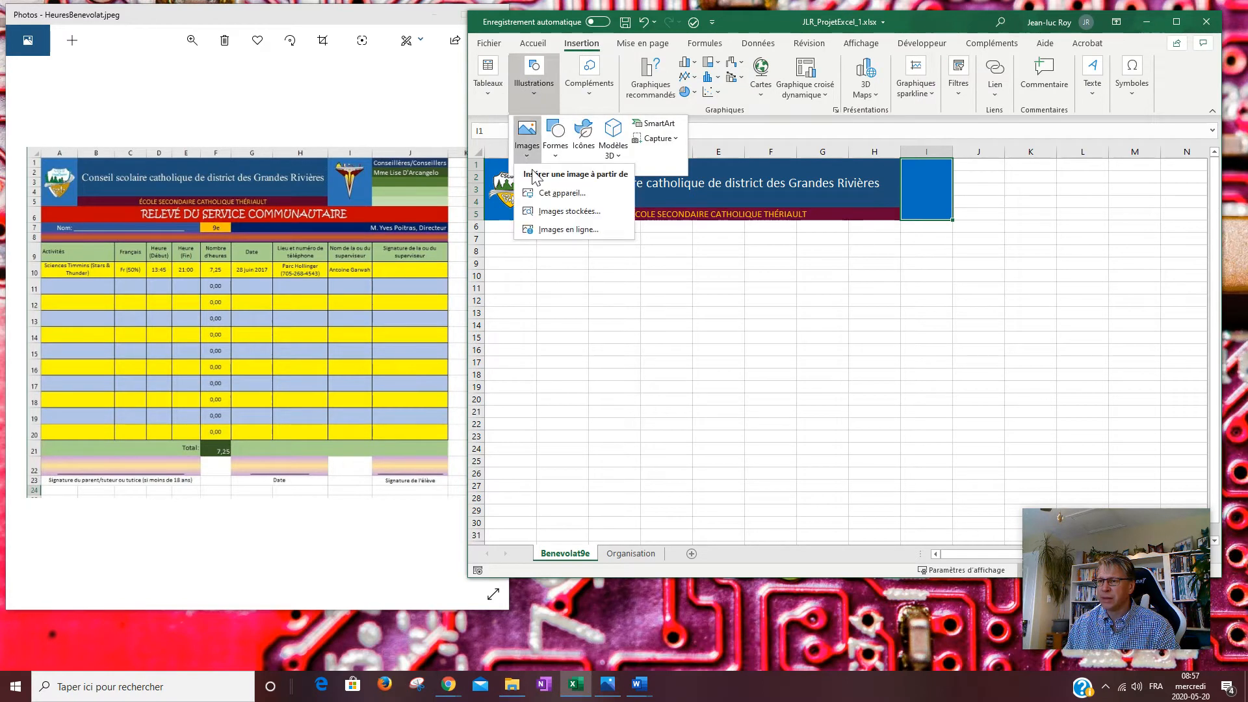
left_click(560, 194)
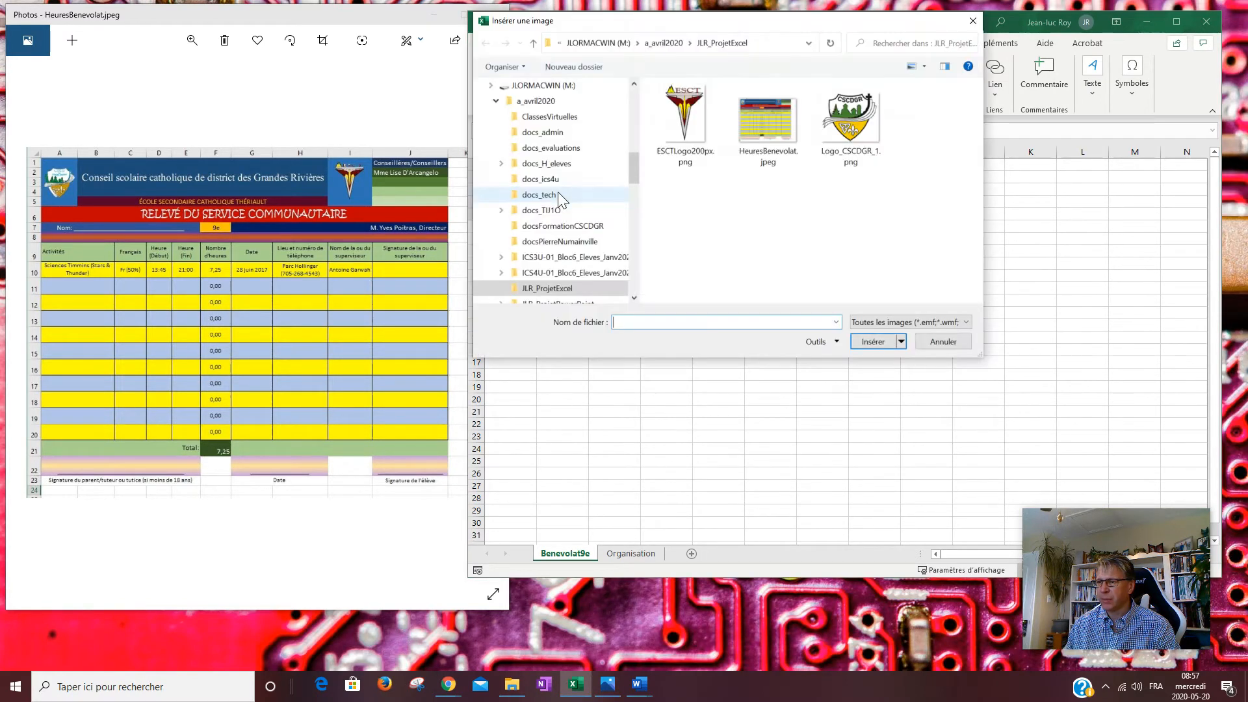
left_click(684, 113)
left_click(873, 344)
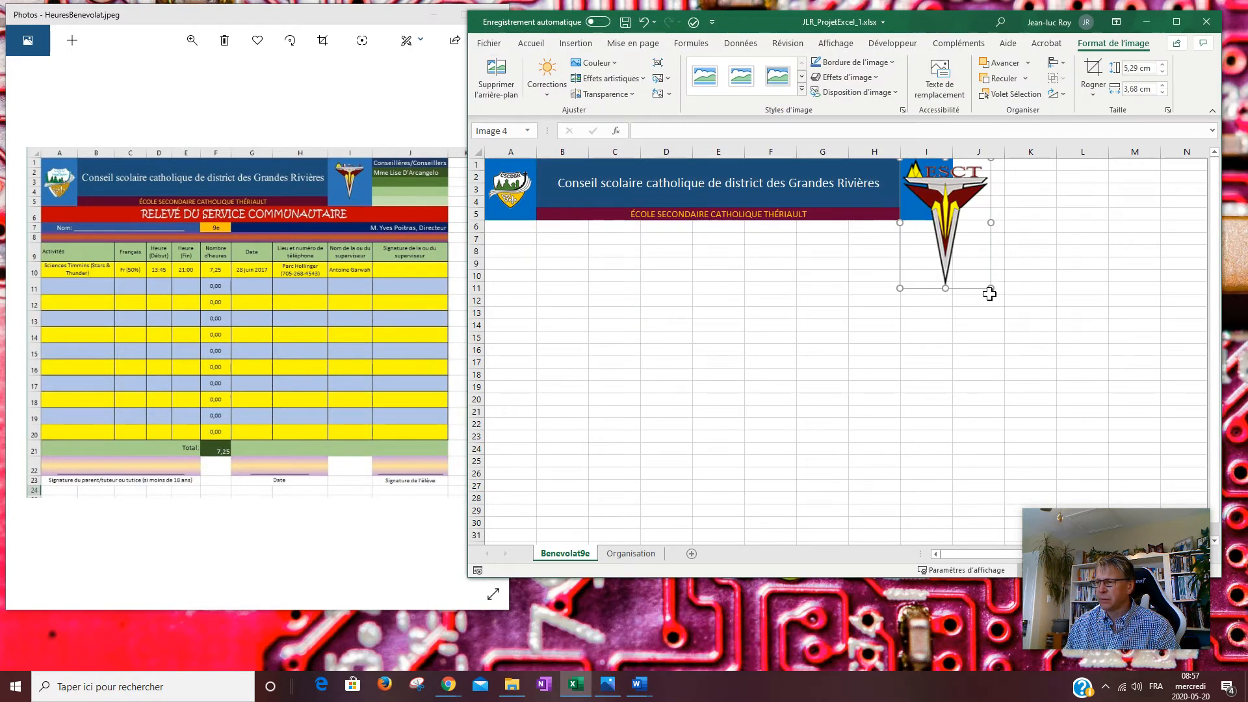
Resize the ESCT logo to 2,25 × 1,59 cm to fit cells I1–I5.
left_click_drag(991, 288, 935, 216)
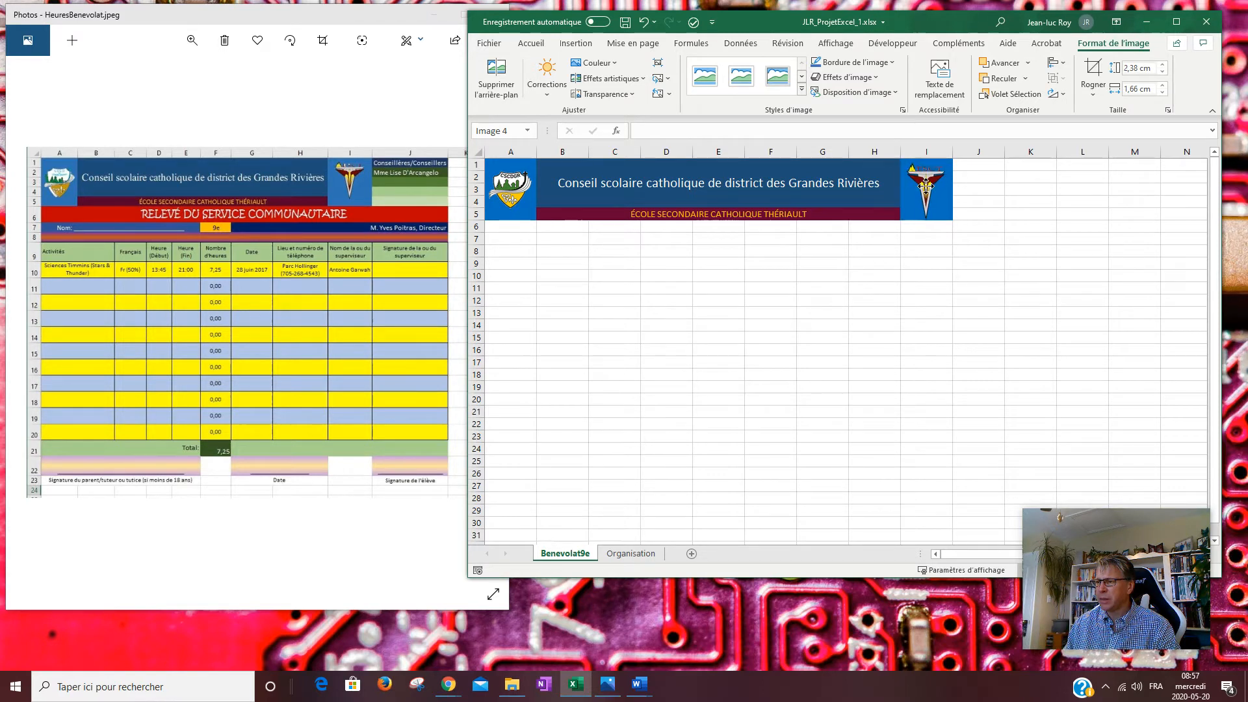
left_click(926, 190)
left_click_drag(947, 222, 945, 218)
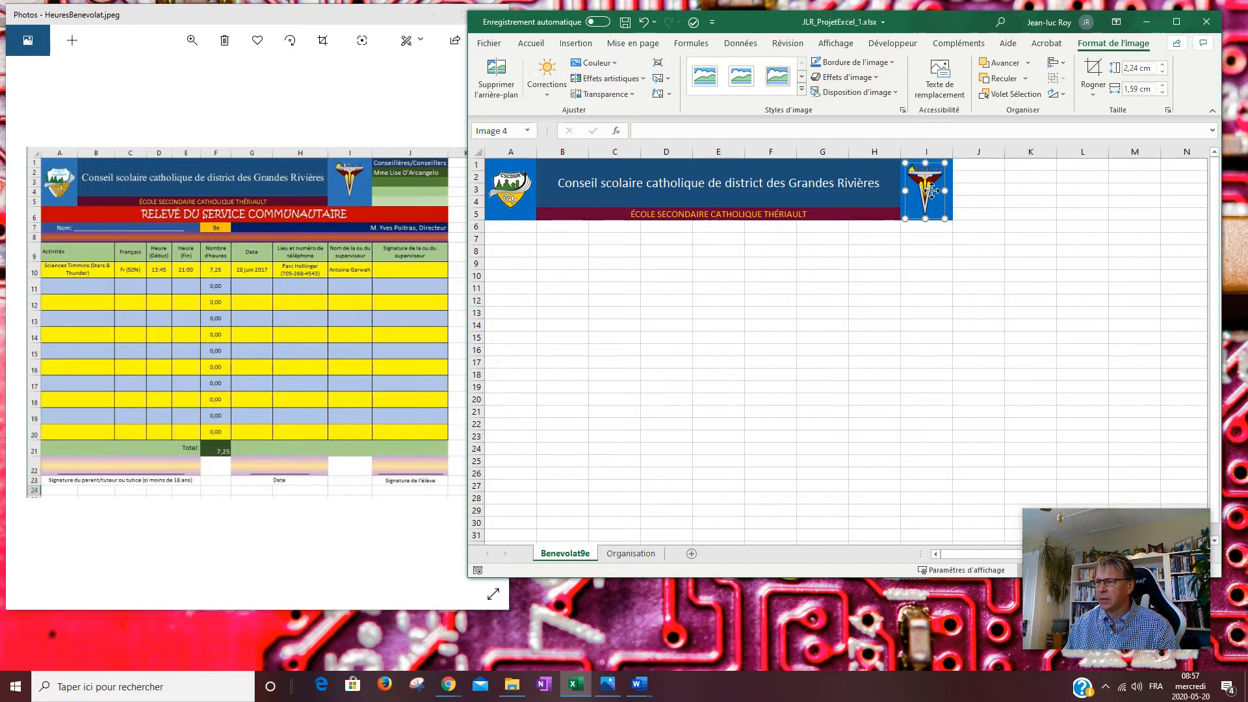
left_click(927, 264)
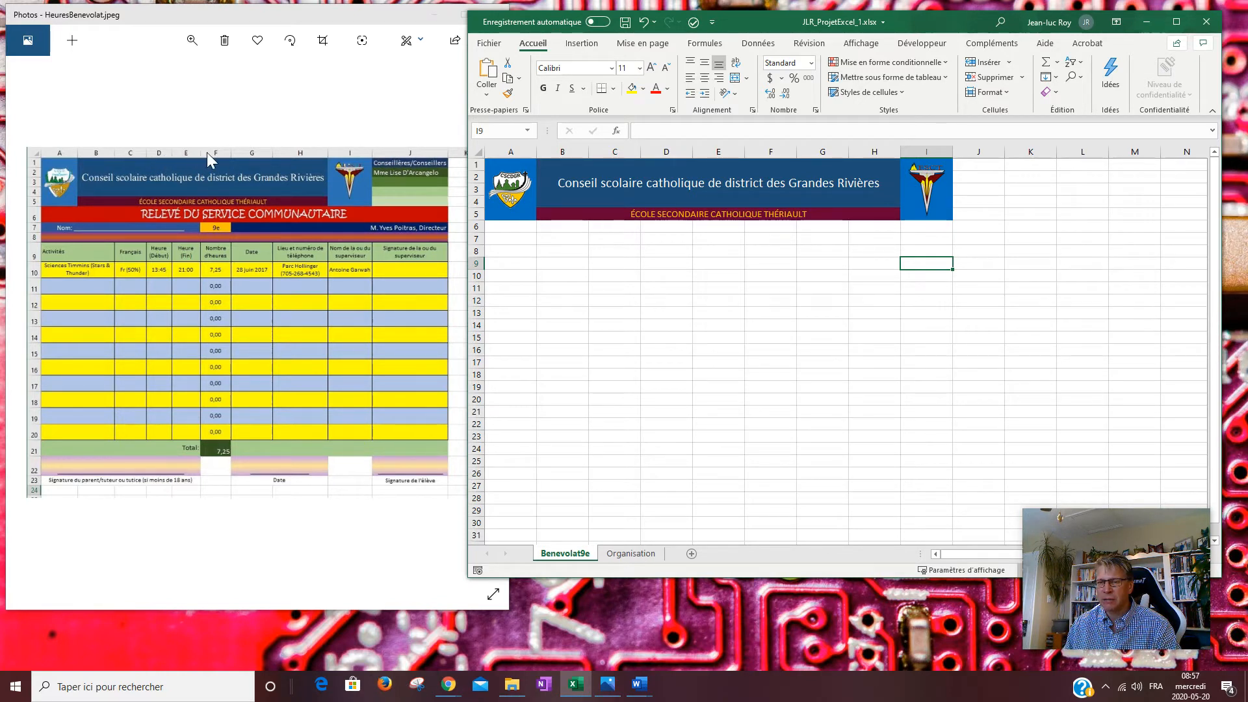
Narrow column D and widen column J next to the logo banner.
left_click_drag(693, 152, 754, 154)
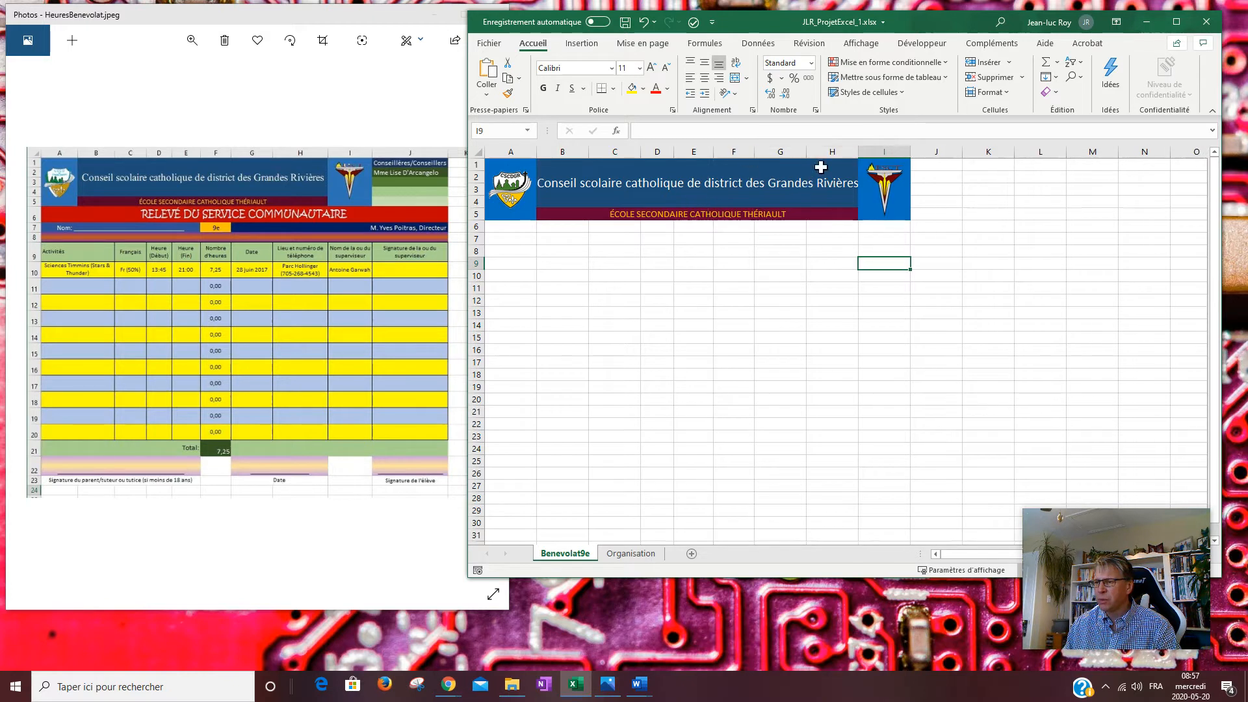
left_click(936, 152)
left_click_drag(965, 153, 1001, 152)
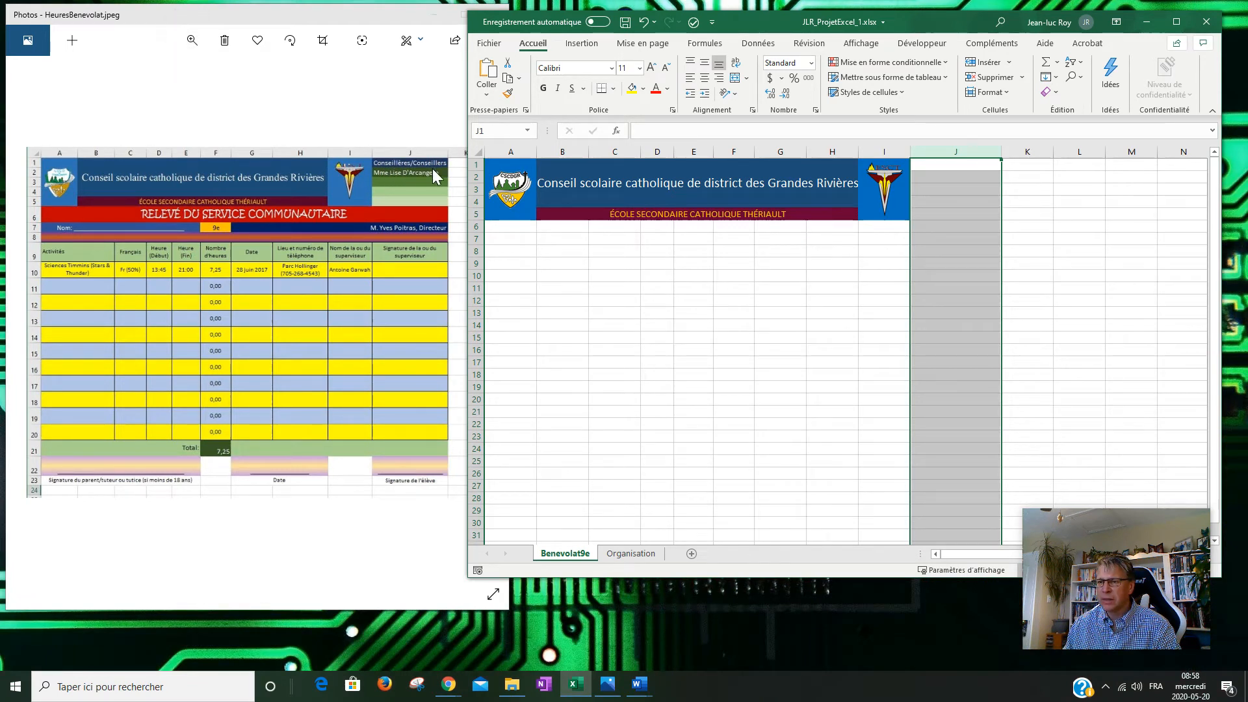
left_click(955, 165)
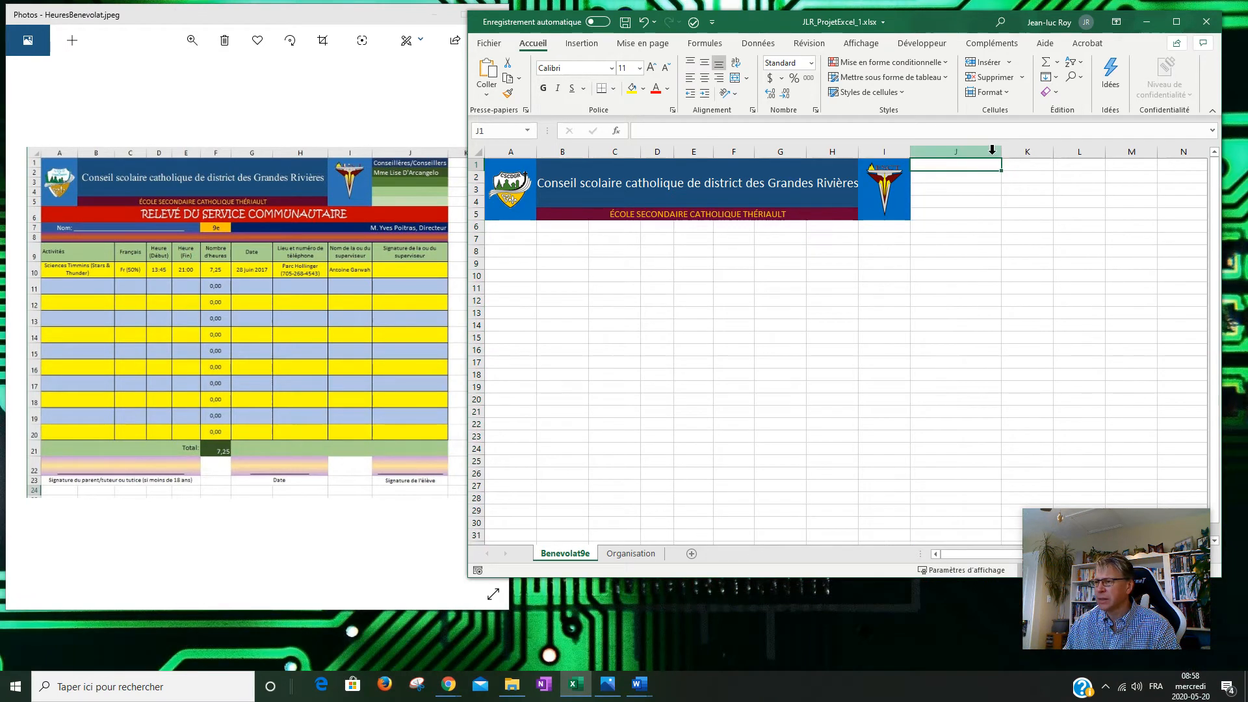
left_click_drag(1002, 153, 1006, 154)
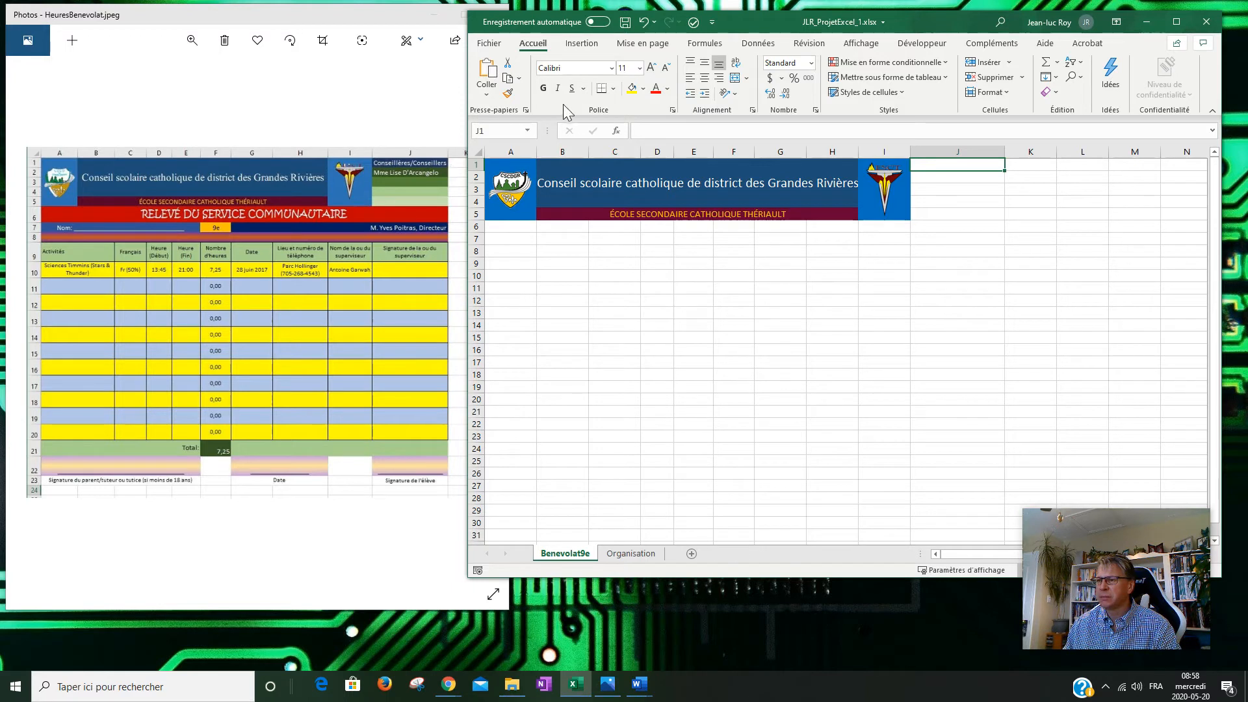
left_click(642, 90)
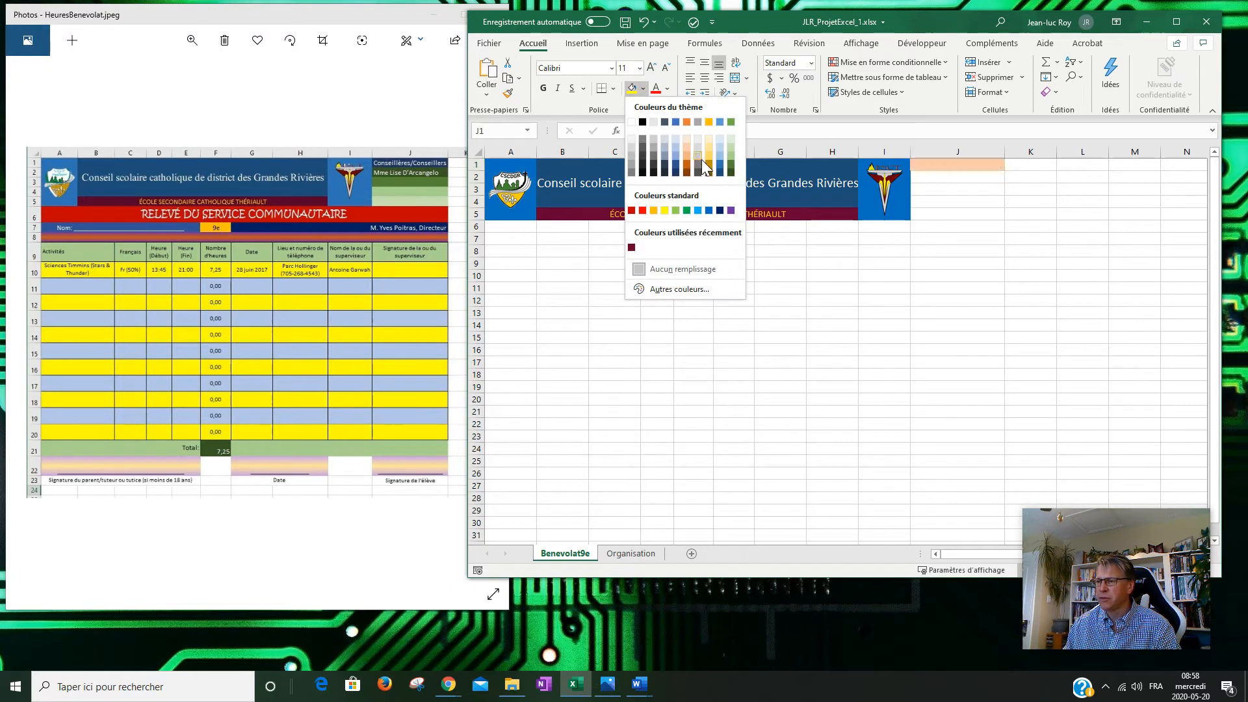
Give J1 a dark blue fill and white 'Conseillères/Conseillers' text, widening column J to fit.
left_click(723, 173)
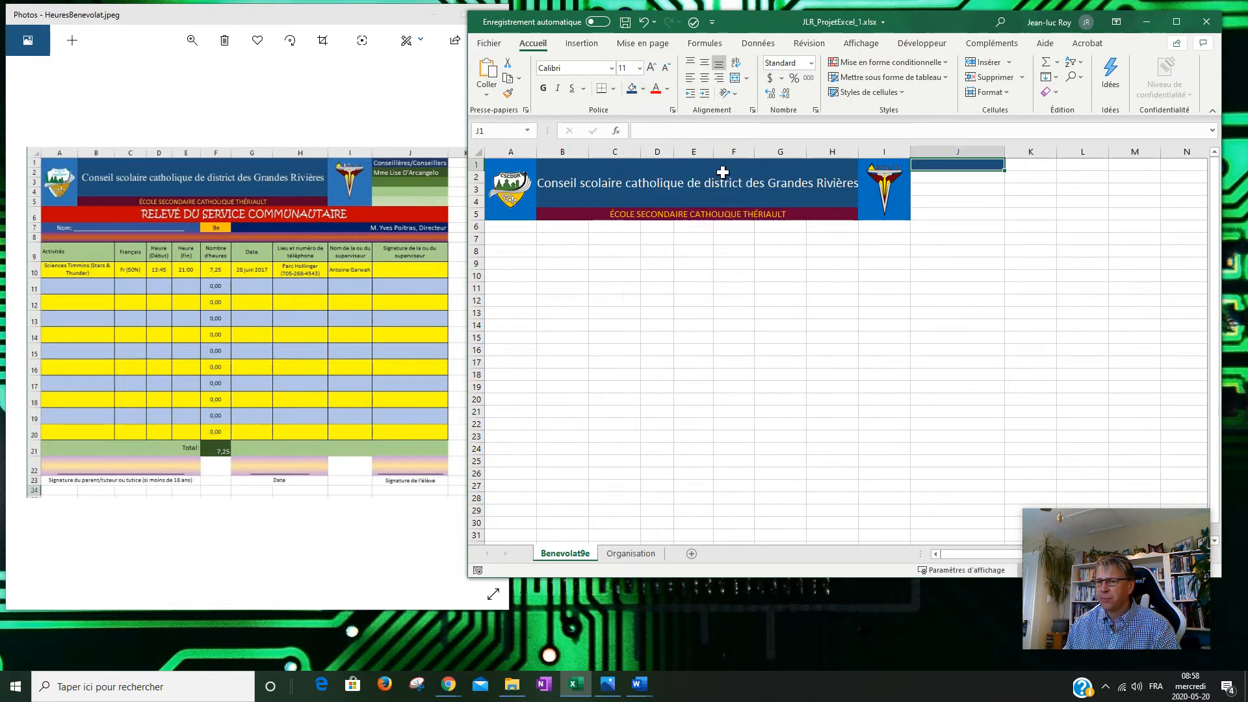
left_click(667, 89)
left_click(656, 141)
type("Conseillères/Conse")
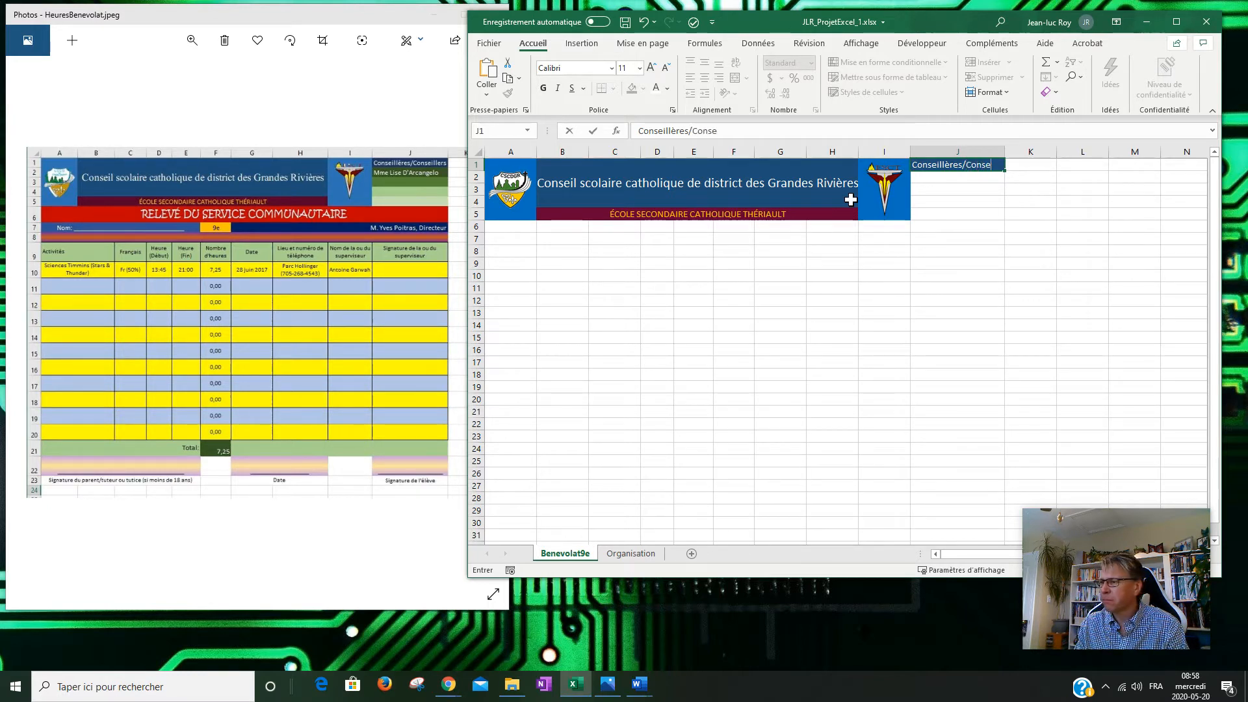
type("rs")
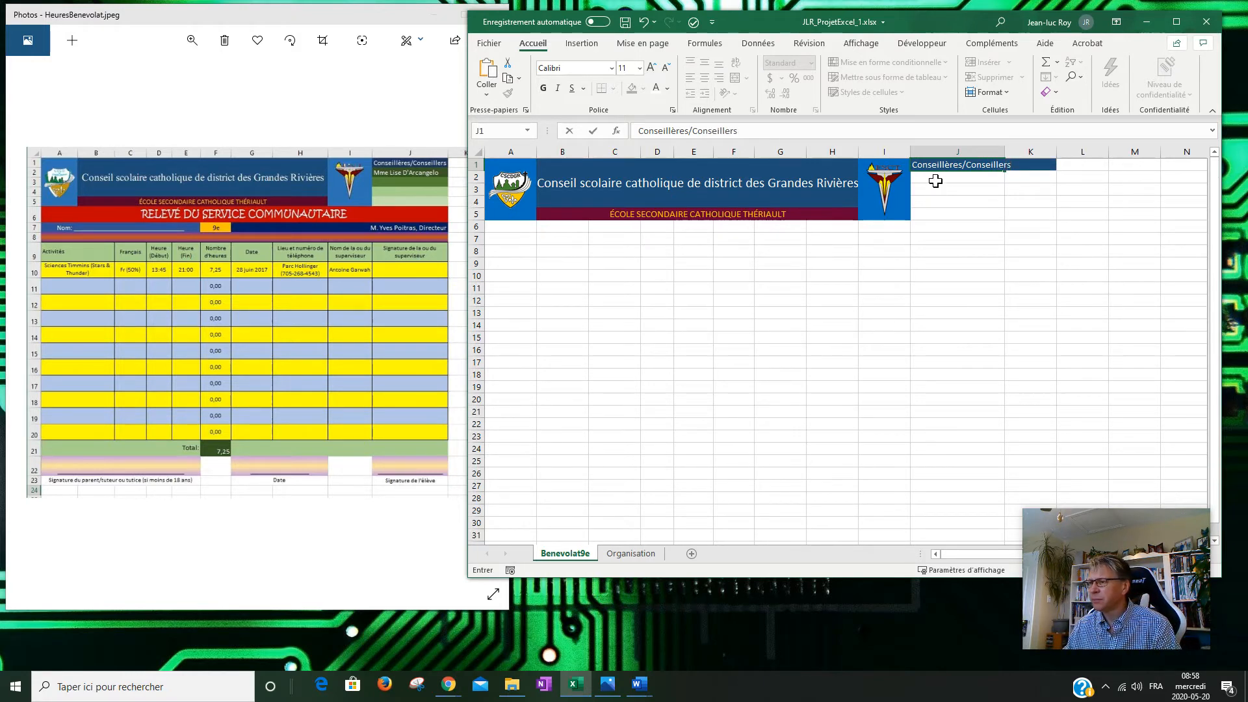
key("Return")
left_click_drag(1005, 152, 1018, 152)
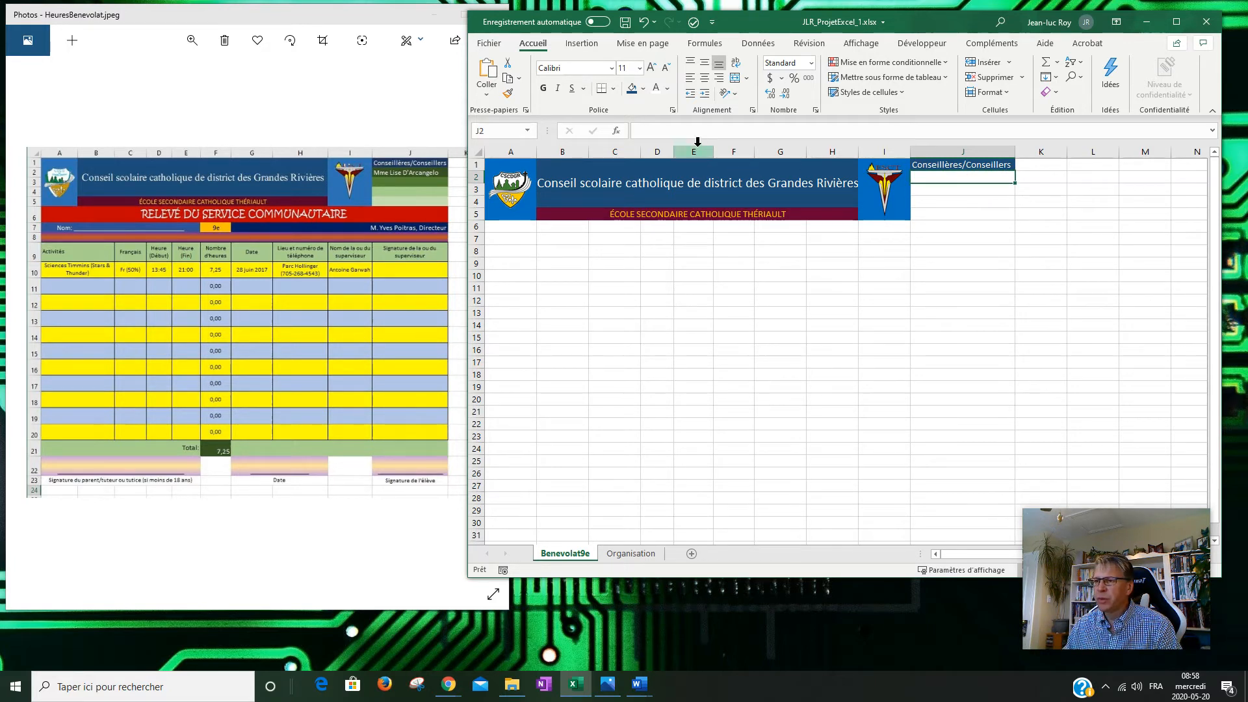
Save the workbook, then fill J2 with dark green and J3 with medium green.
left_click(625, 22)
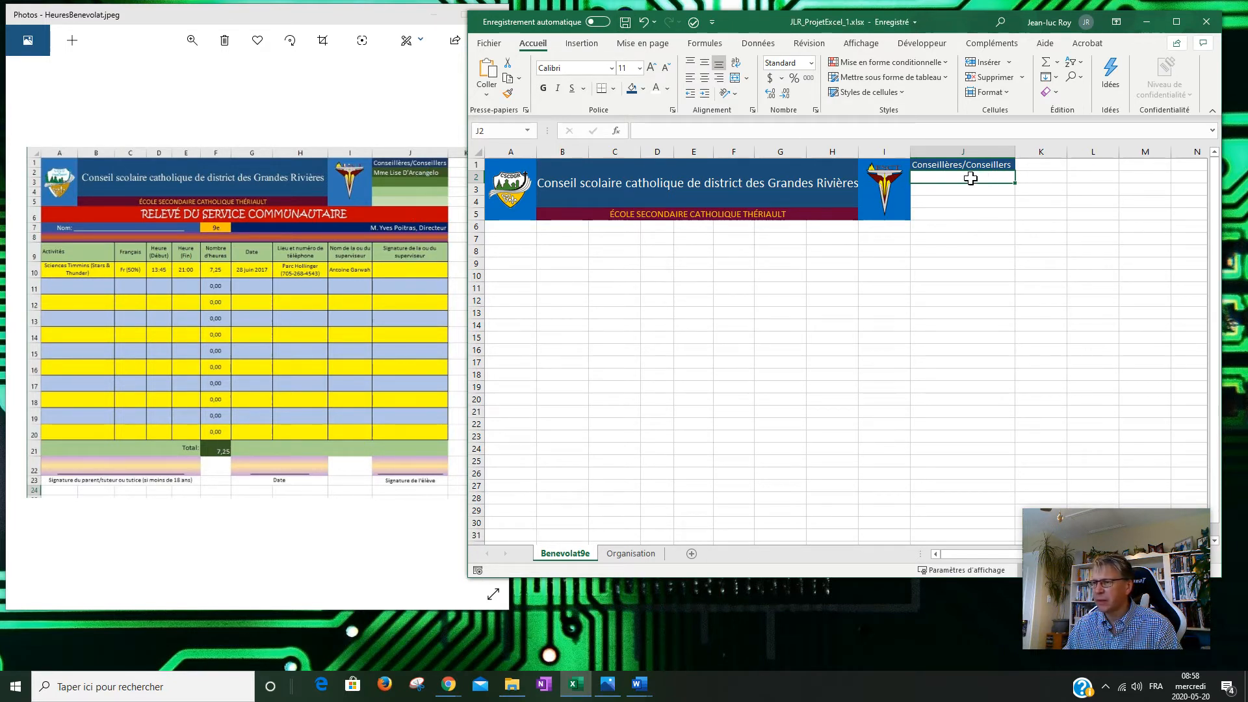
left_click(644, 89)
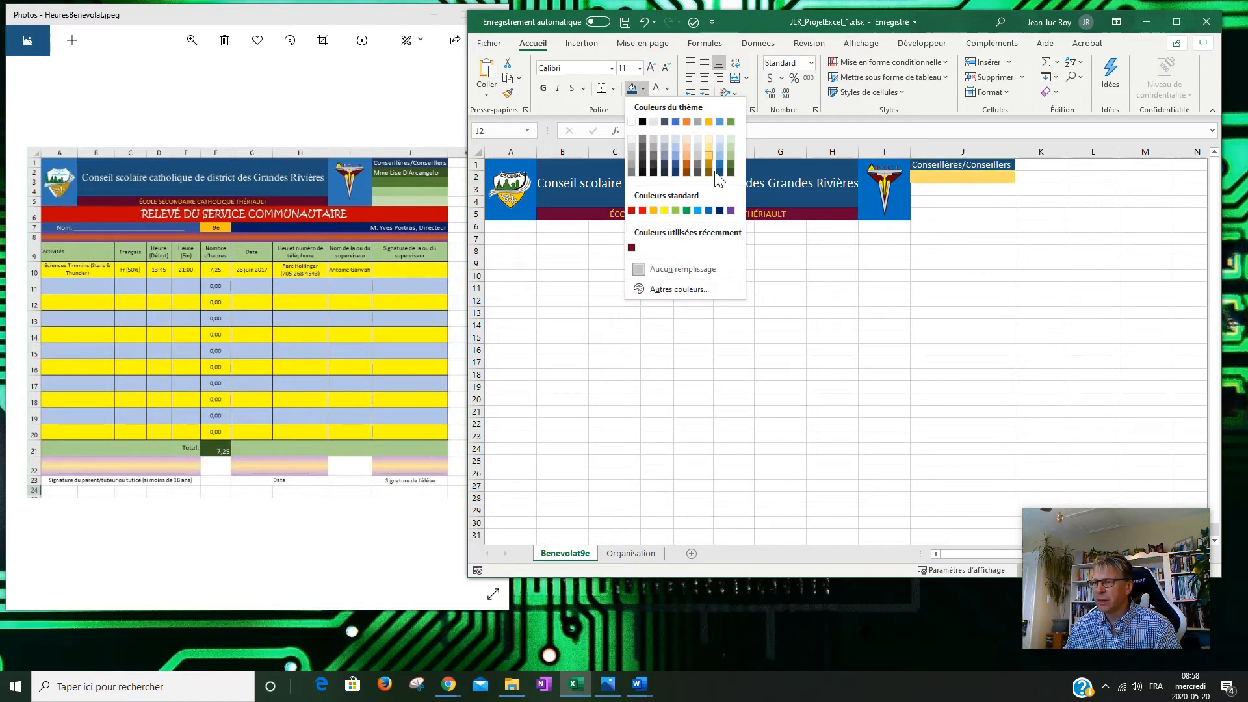
left_click(731, 173)
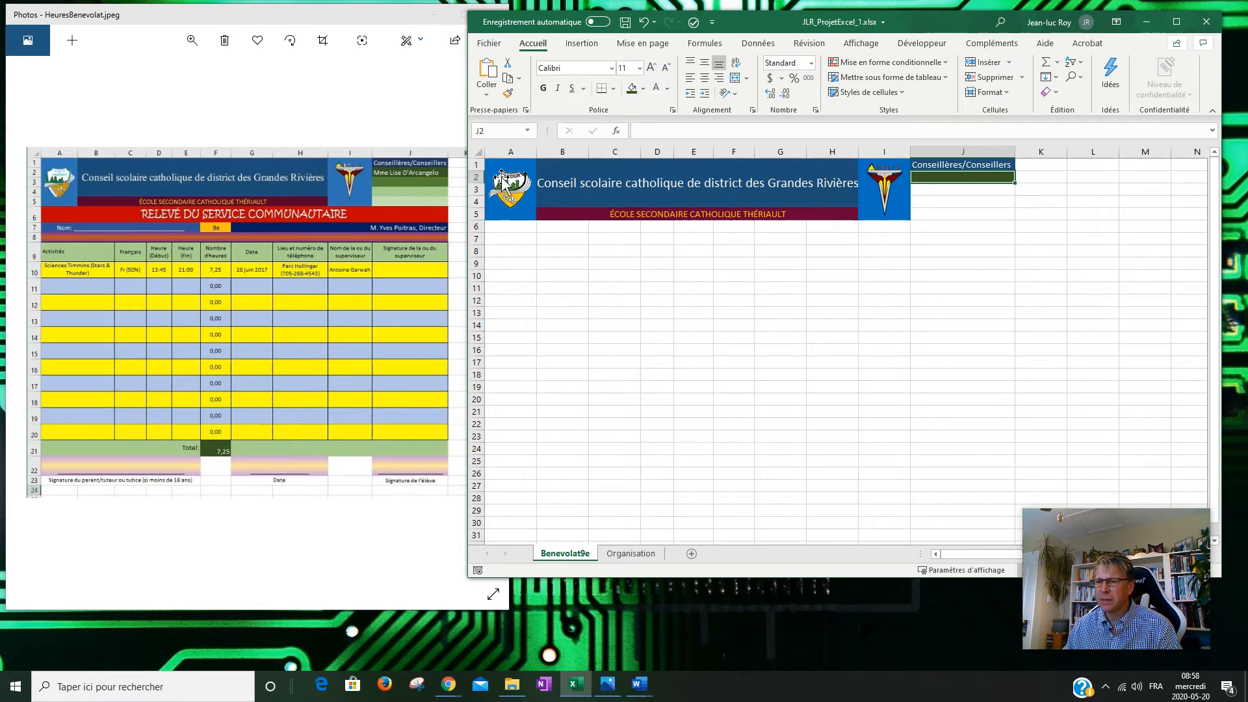
key("Down")
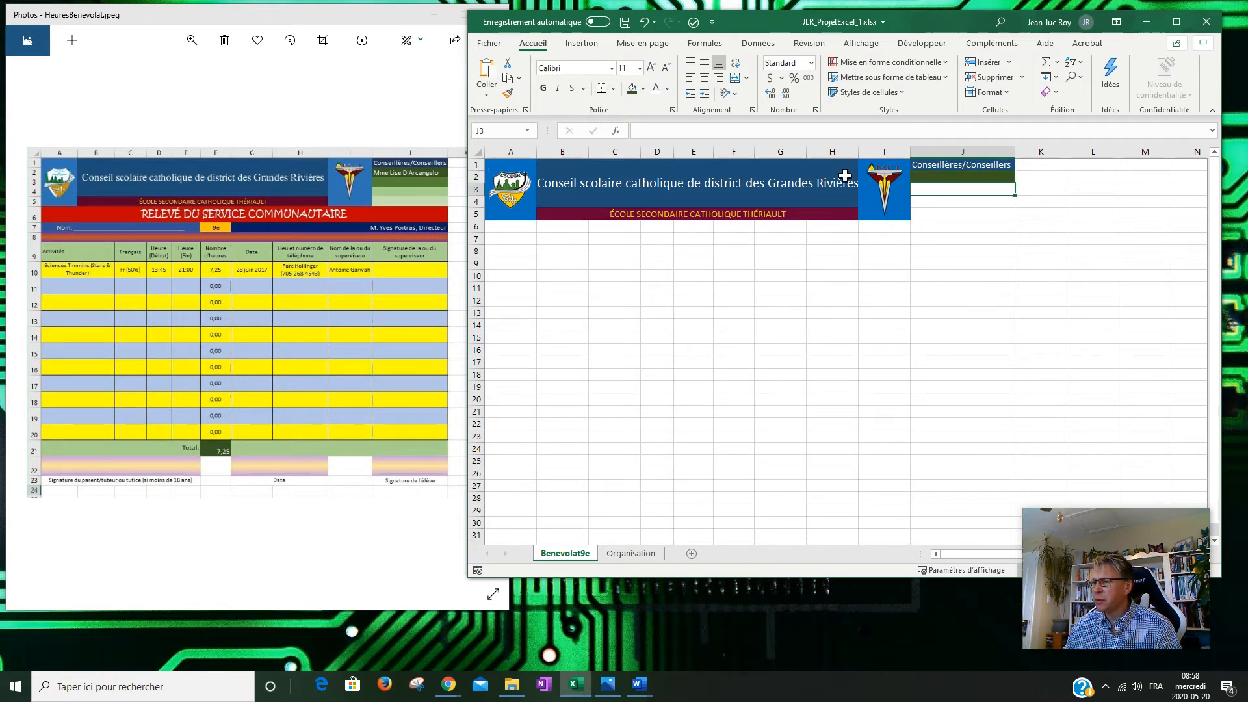
left_click(642, 88)
left_click(731, 167)
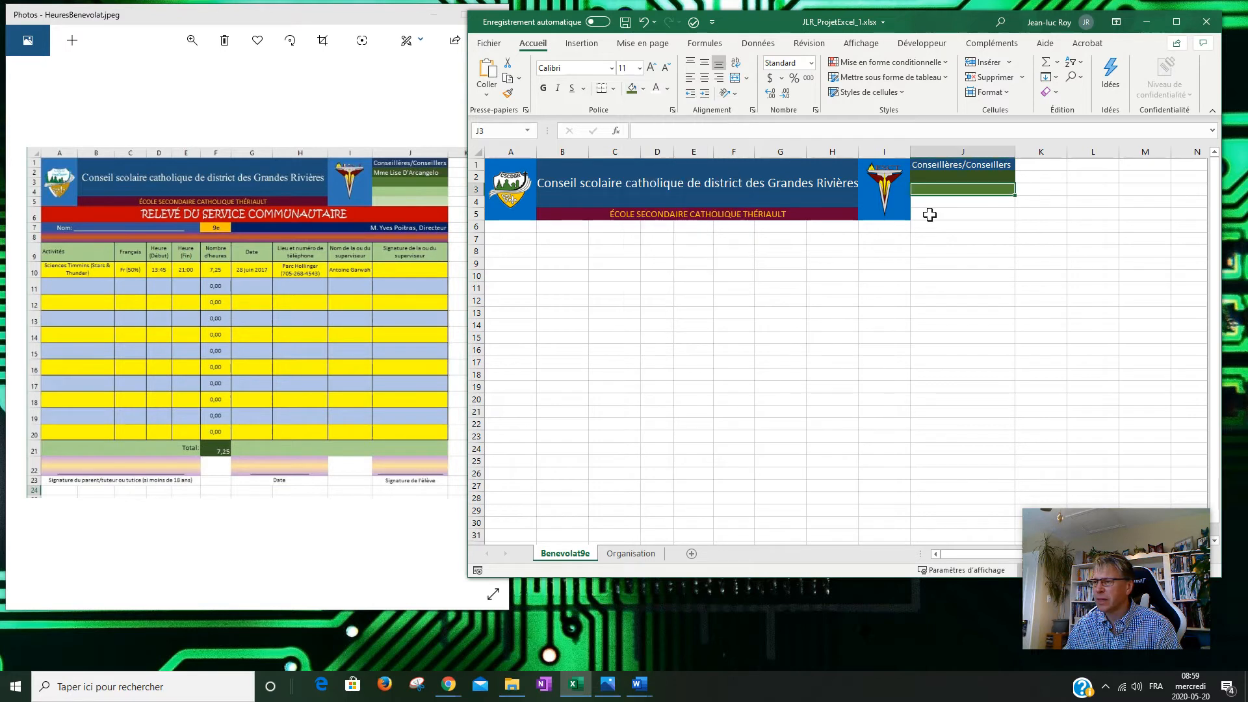
Fill J4 with light green and J5 with pale green to complete the gradient.
left_click(944, 204)
left_click(645, 91)
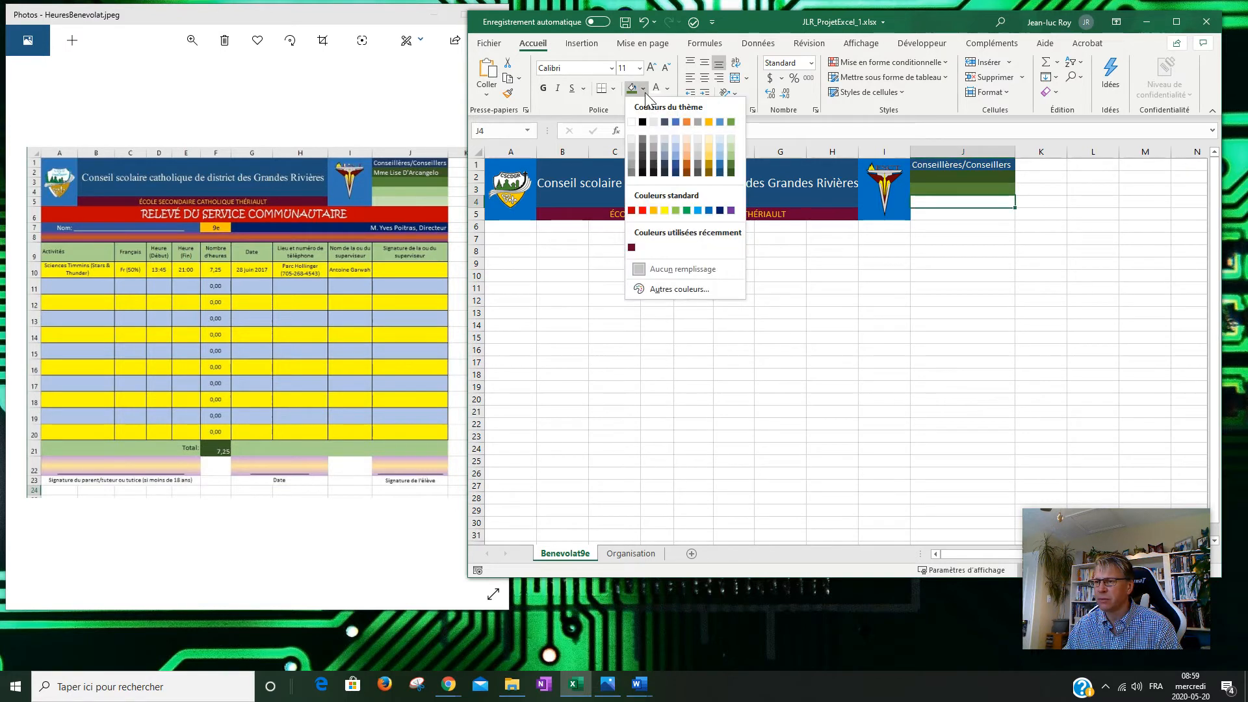
left_click(735, 154)
left_click(958, 215)
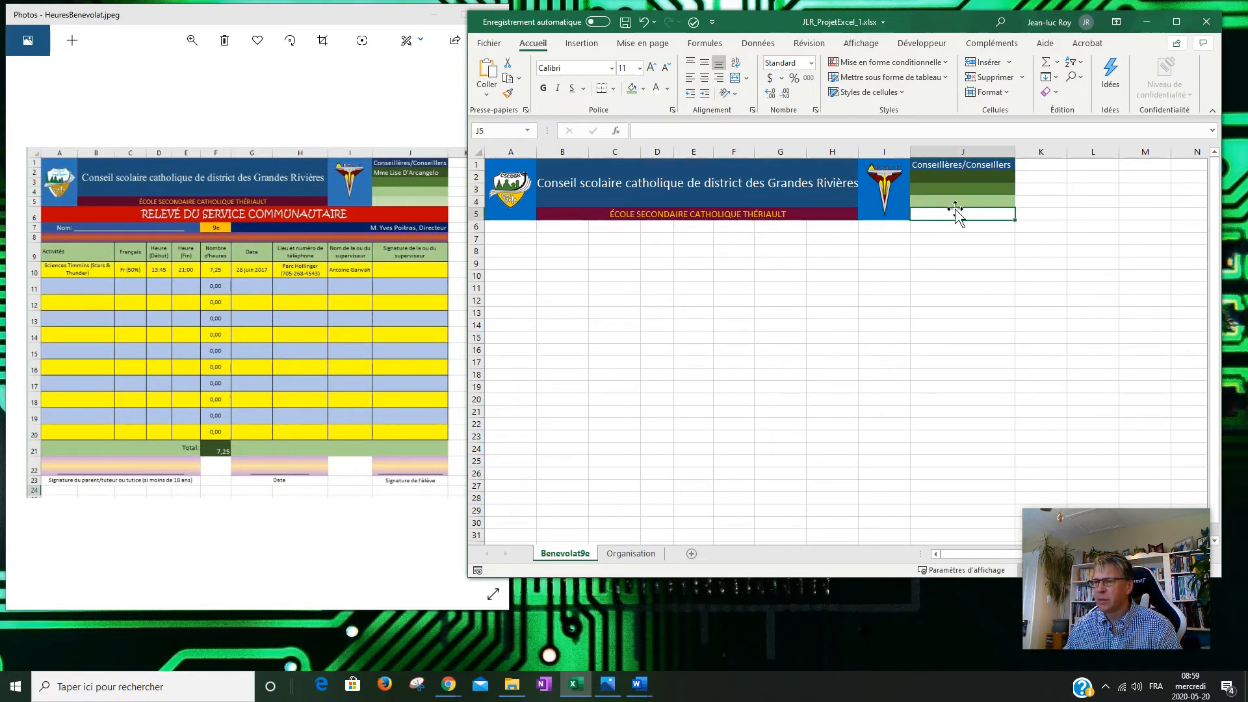
left_click(644, 90)
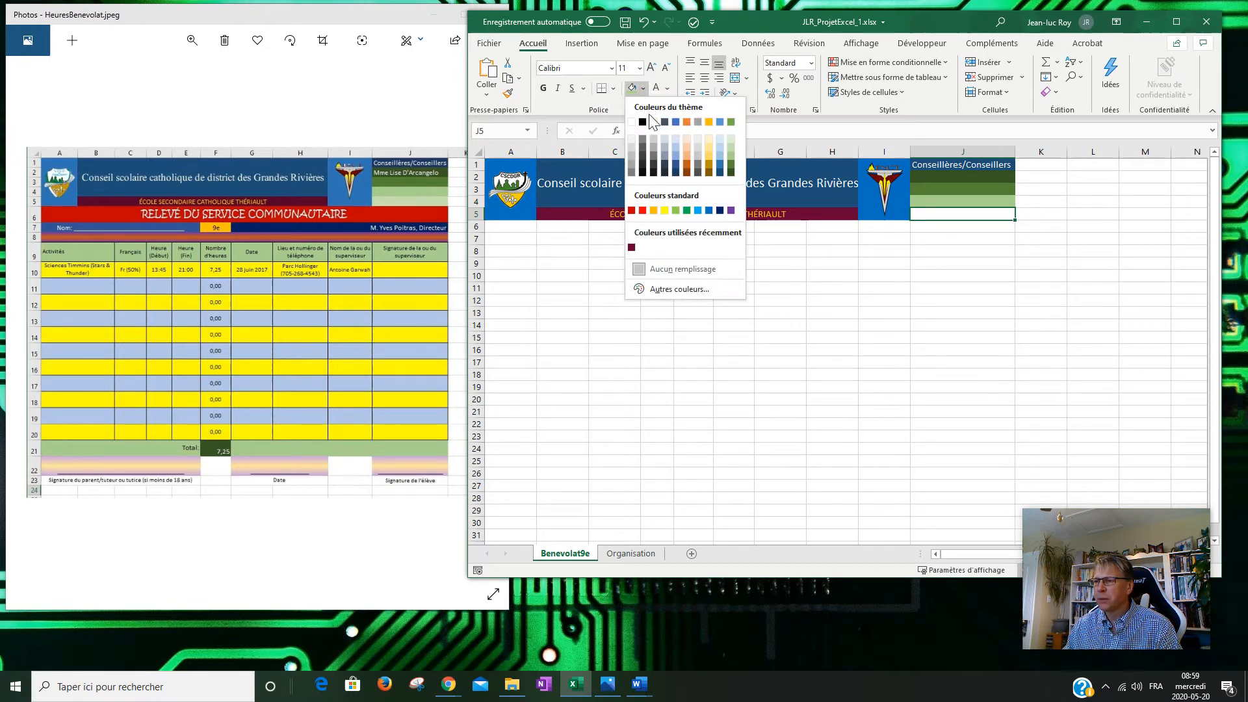
left_click(731, 146)
left_click(1001, 238)
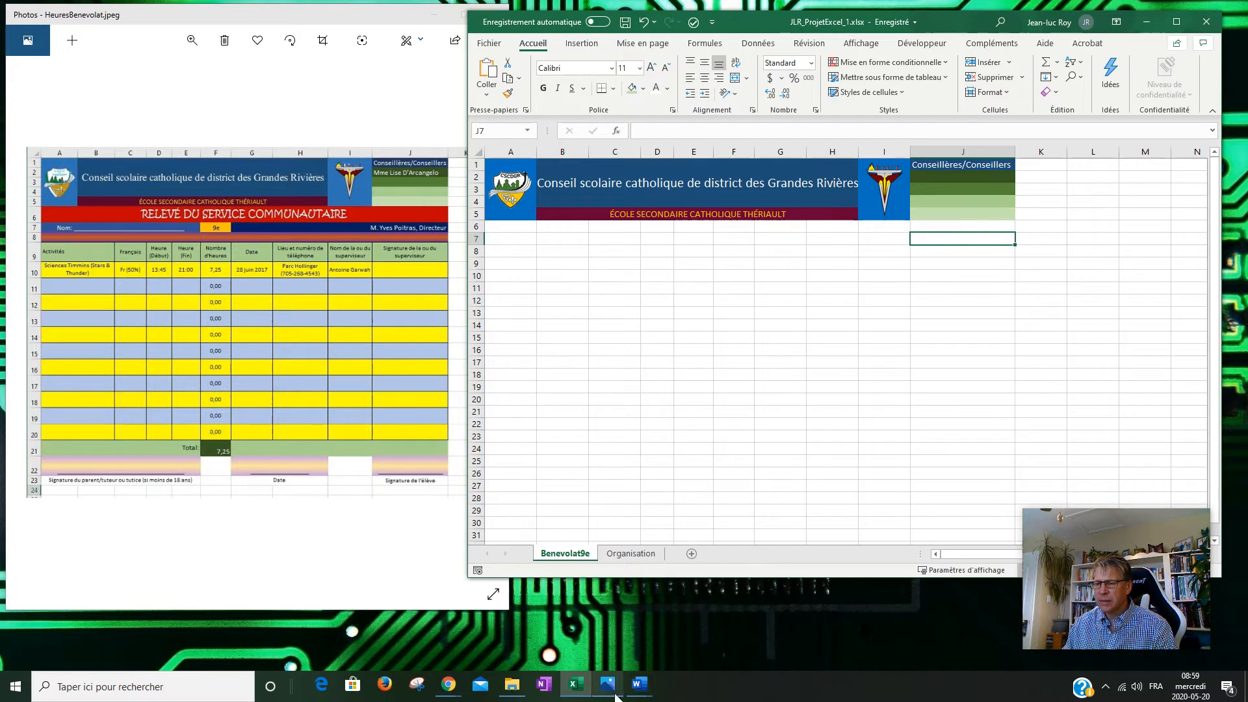
Switch to the blank Organisation sheet using its sheet tab.
left_click(632, 553)
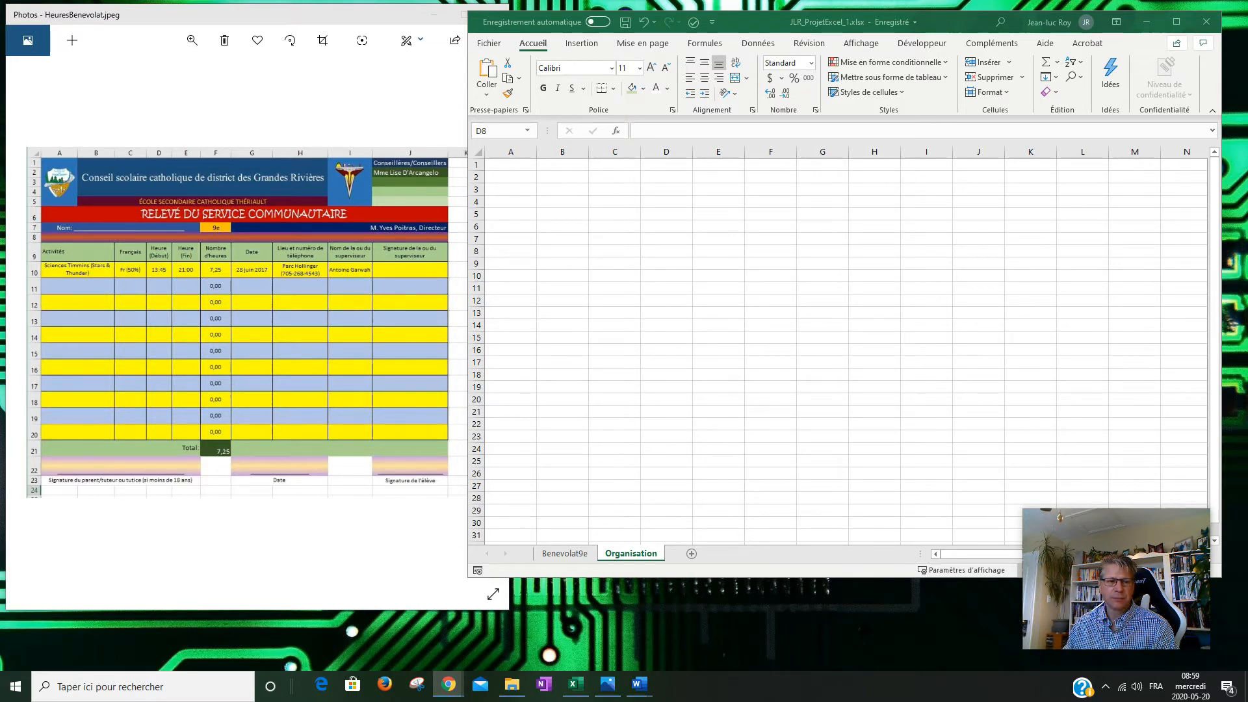
left_click_drag(0, 30, 701, 21)
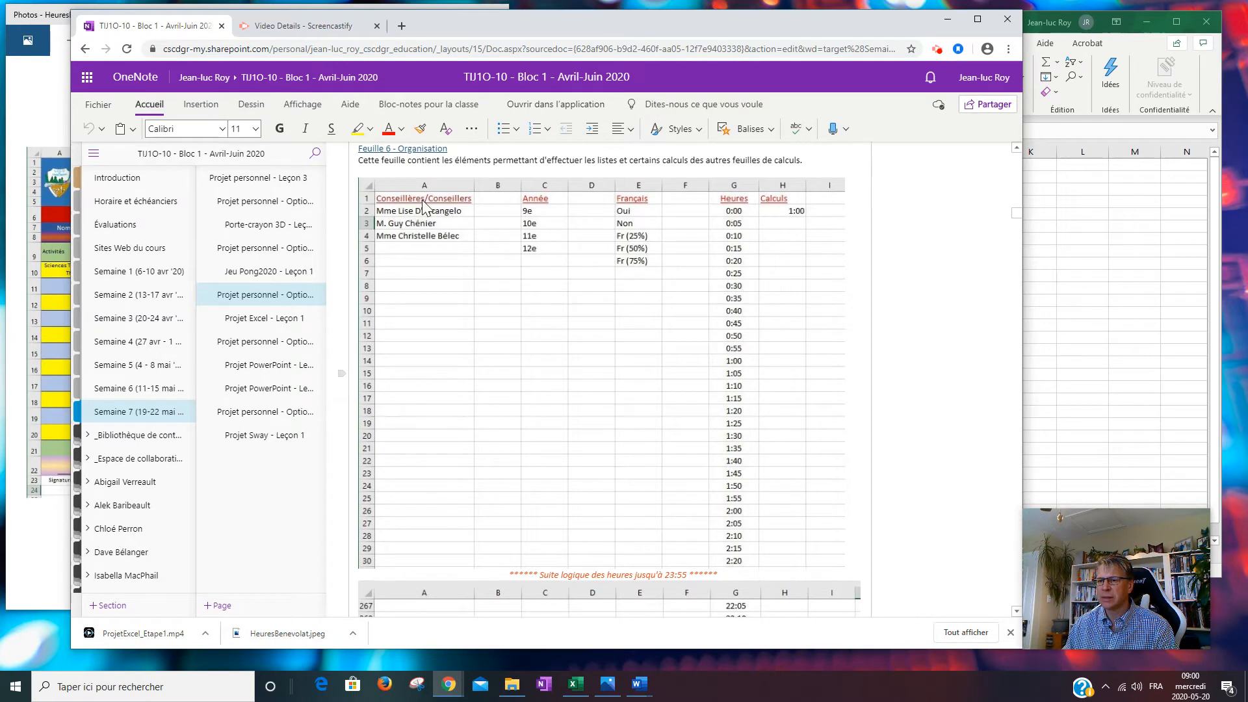
scroll(423, 206, "up", 1)
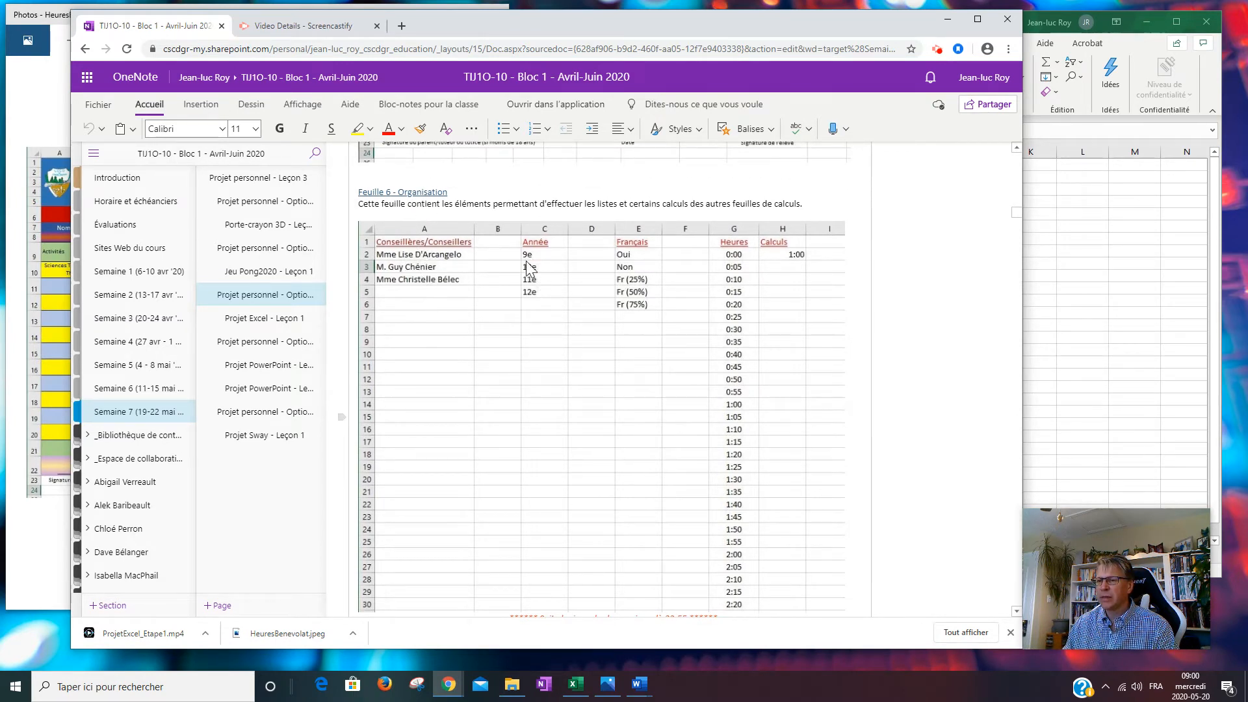
left_click_drag(753, 31, 0, 52)
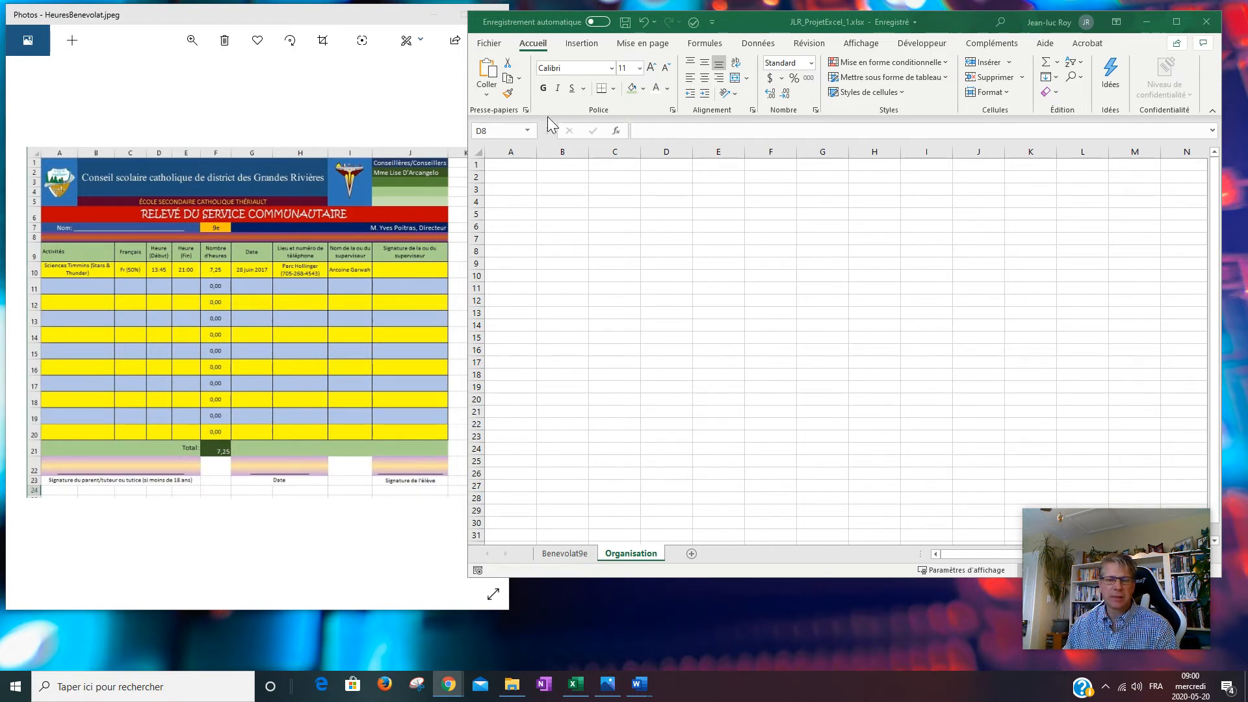
Widen column A to 16,00 and enter the heading Conseillères/Conseillers in A1.
left_click_drag(537, 151, 587, 149)
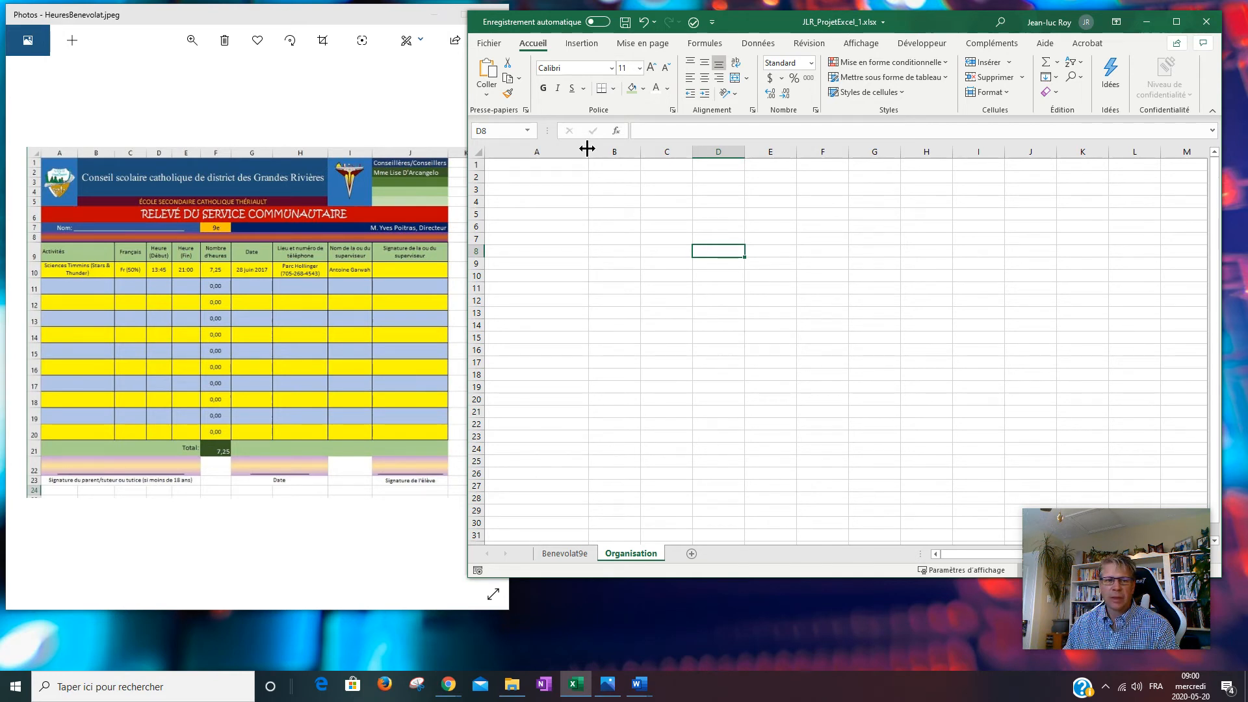
left_click_drag(0, 30, 638, 26)
left_click(945, 29)
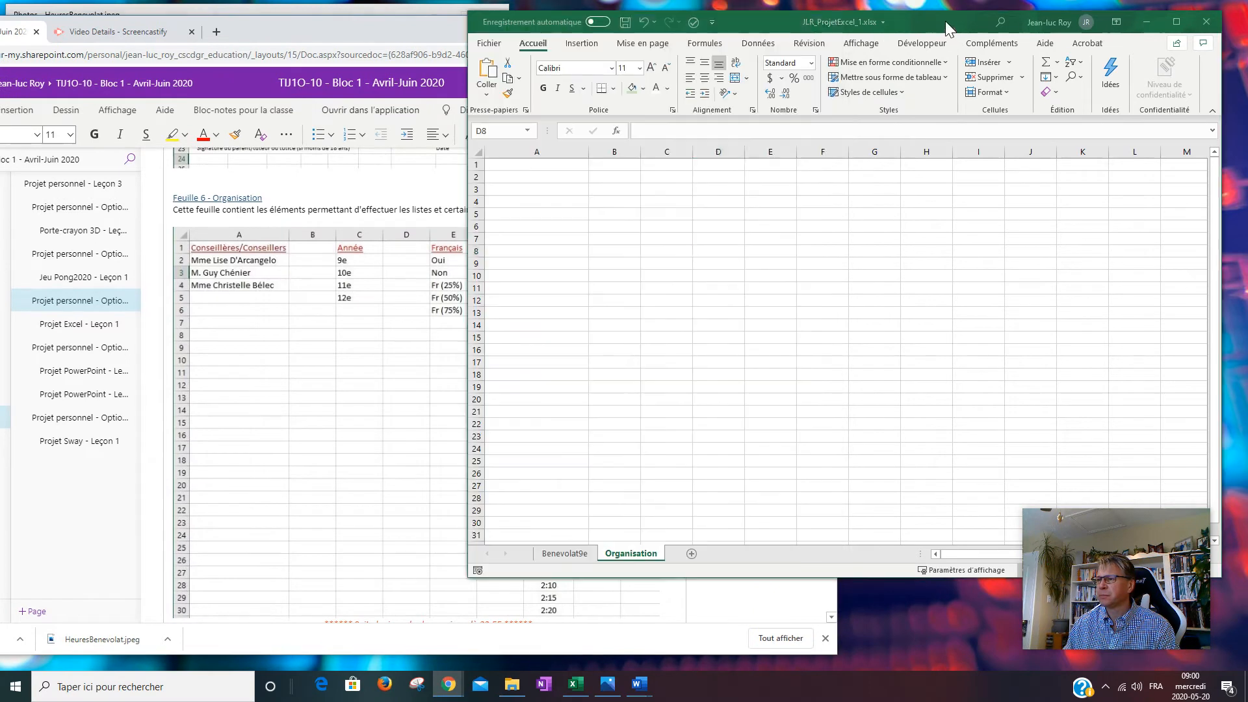
left_click(558, 166)
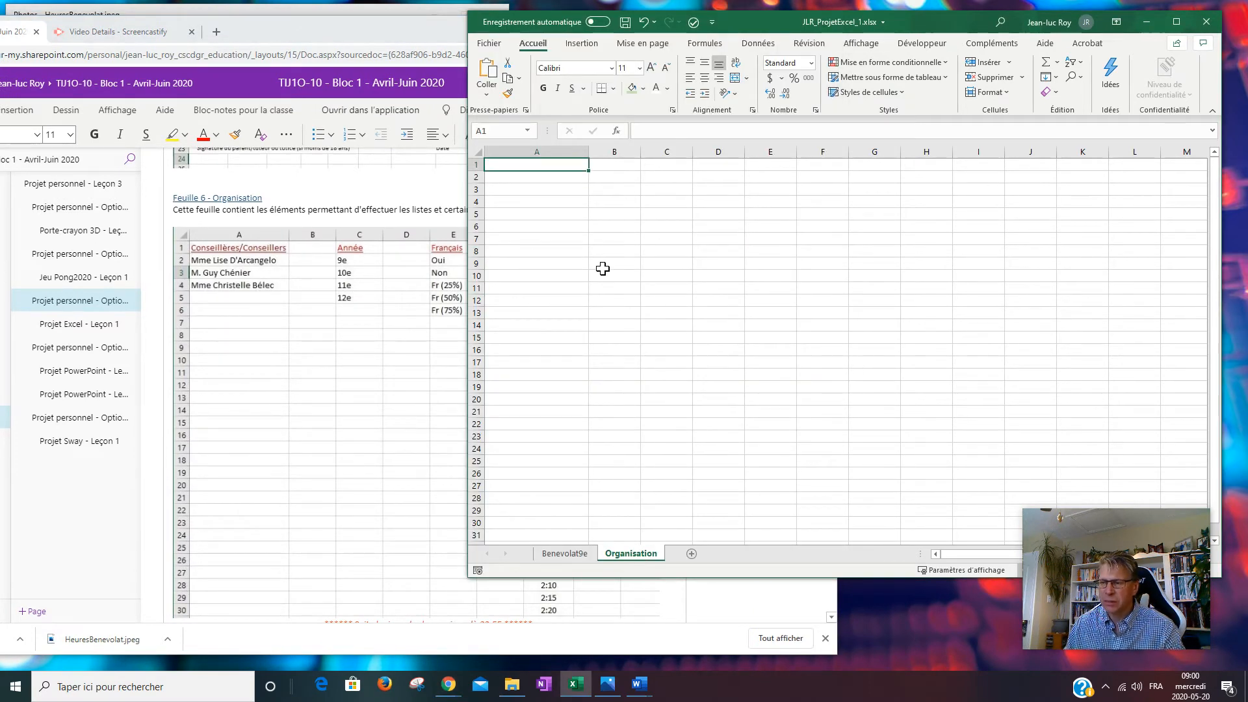
type("Conseillères")
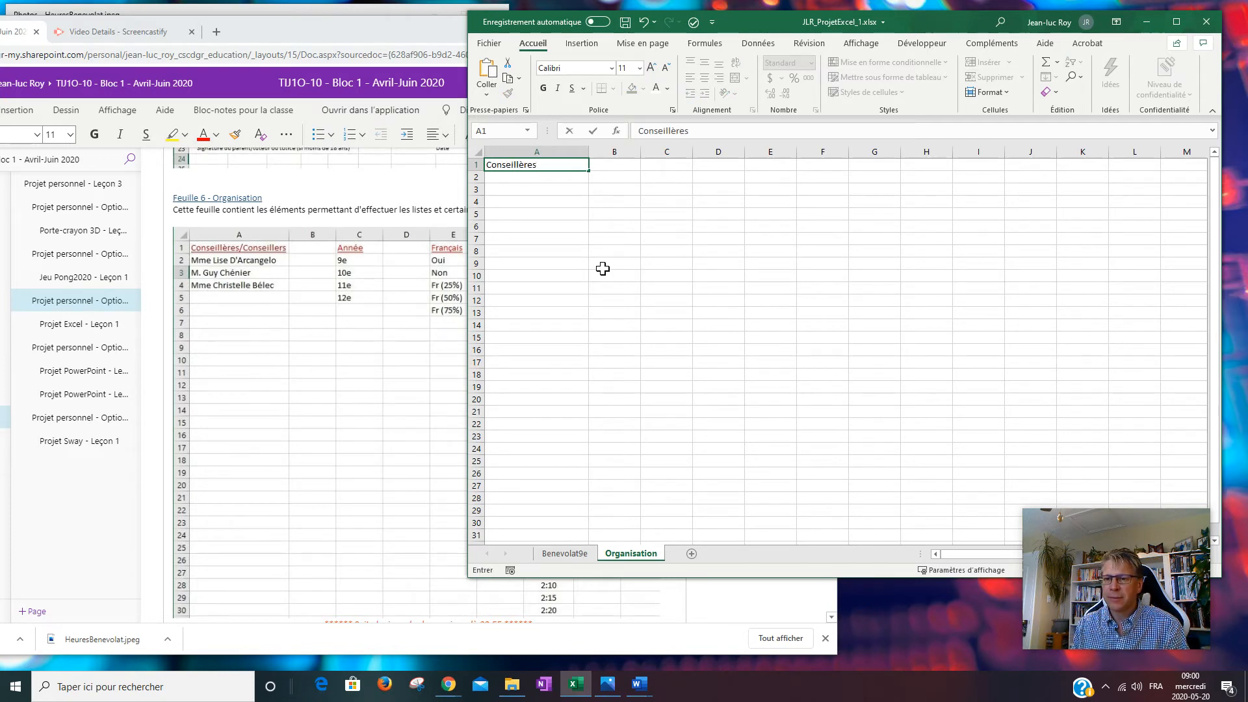
type("/Conseillers")
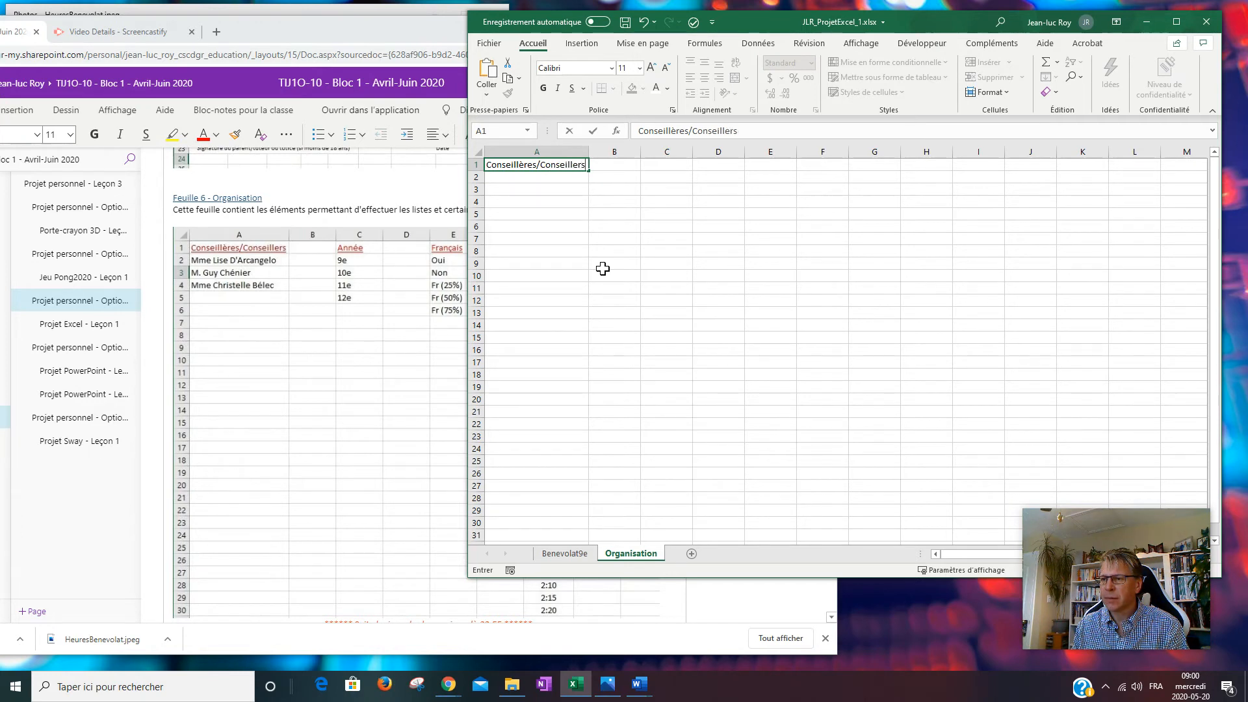
left_click_drag(760, 26, 596, 279)
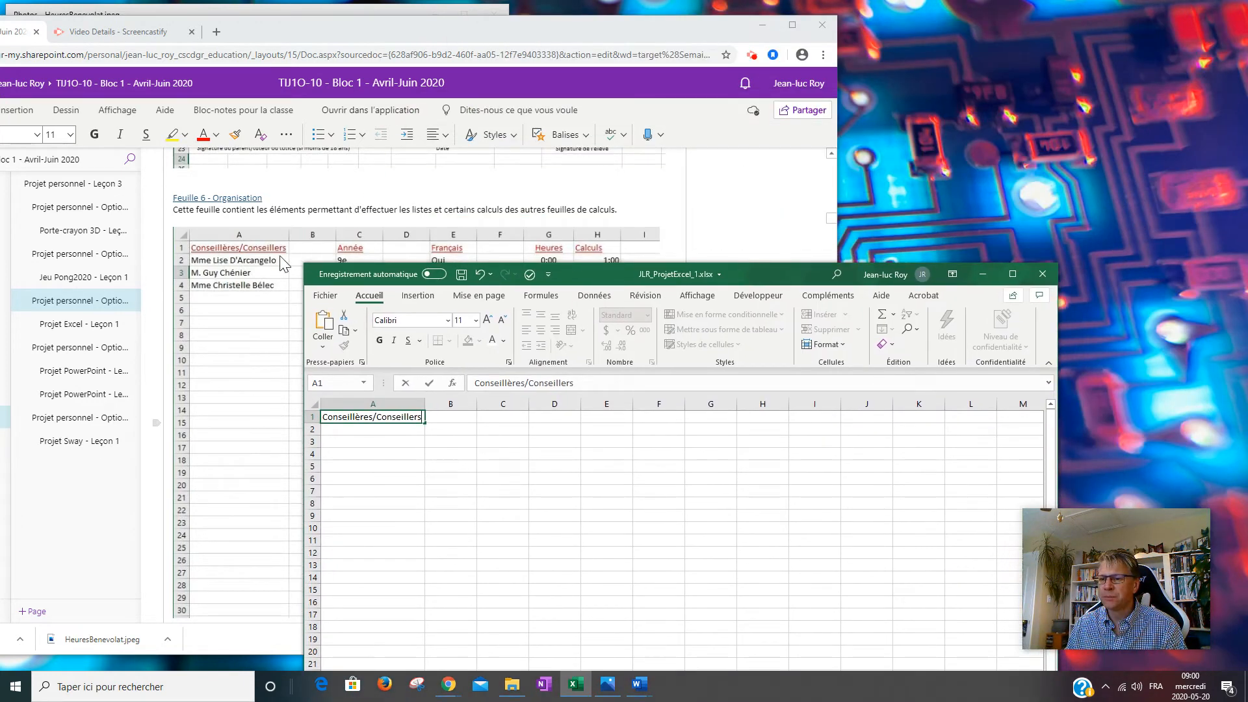
left_click(462, 443)
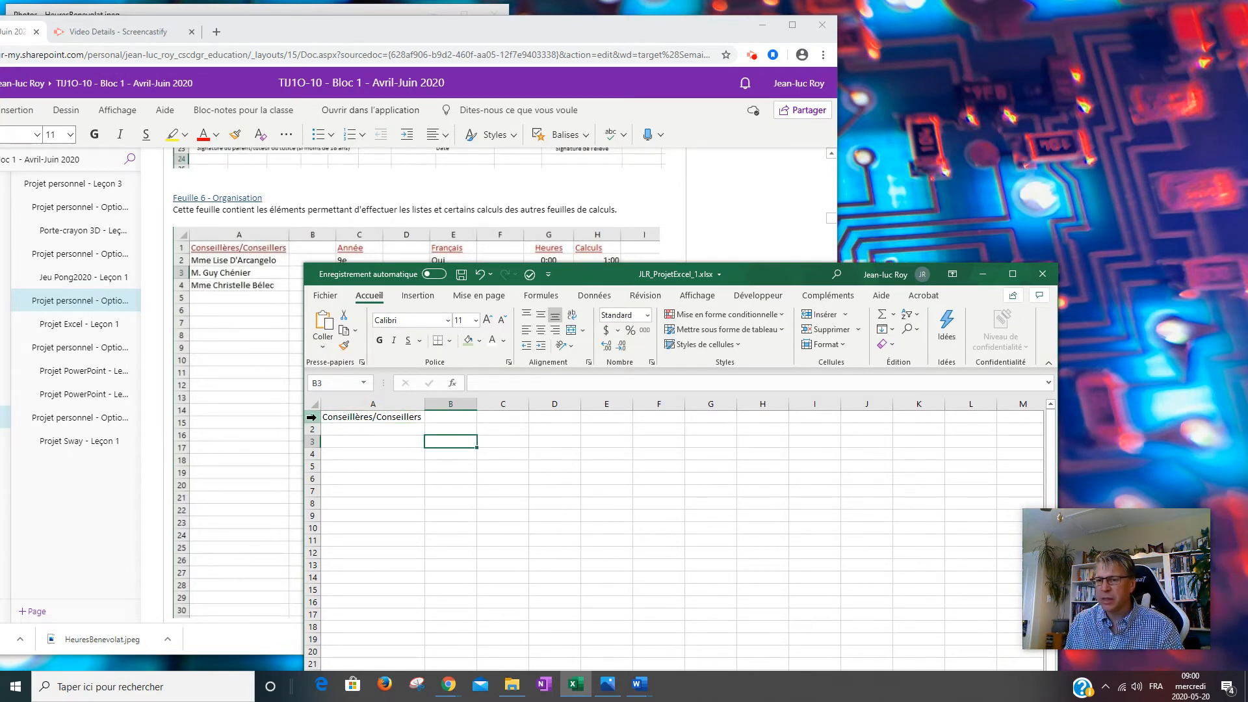
Make the row 1 headings bold, underlined and dark red.
left_click(312, 417)
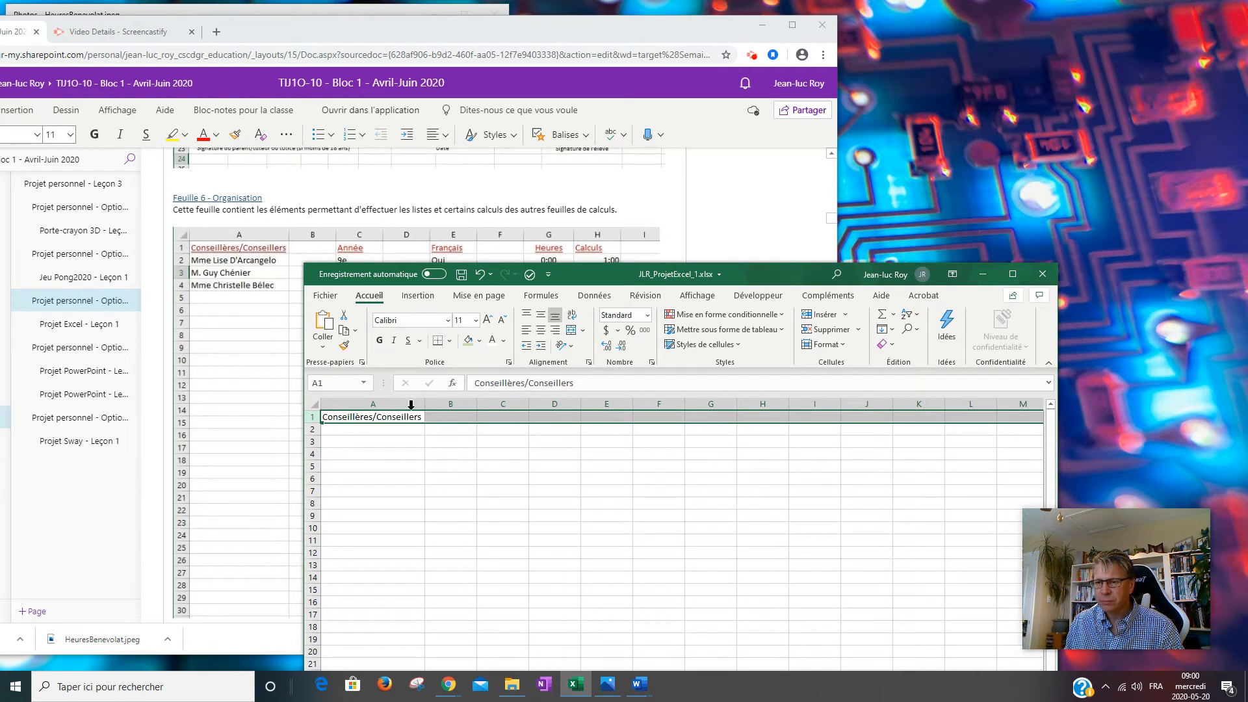
left_click(405, 344)
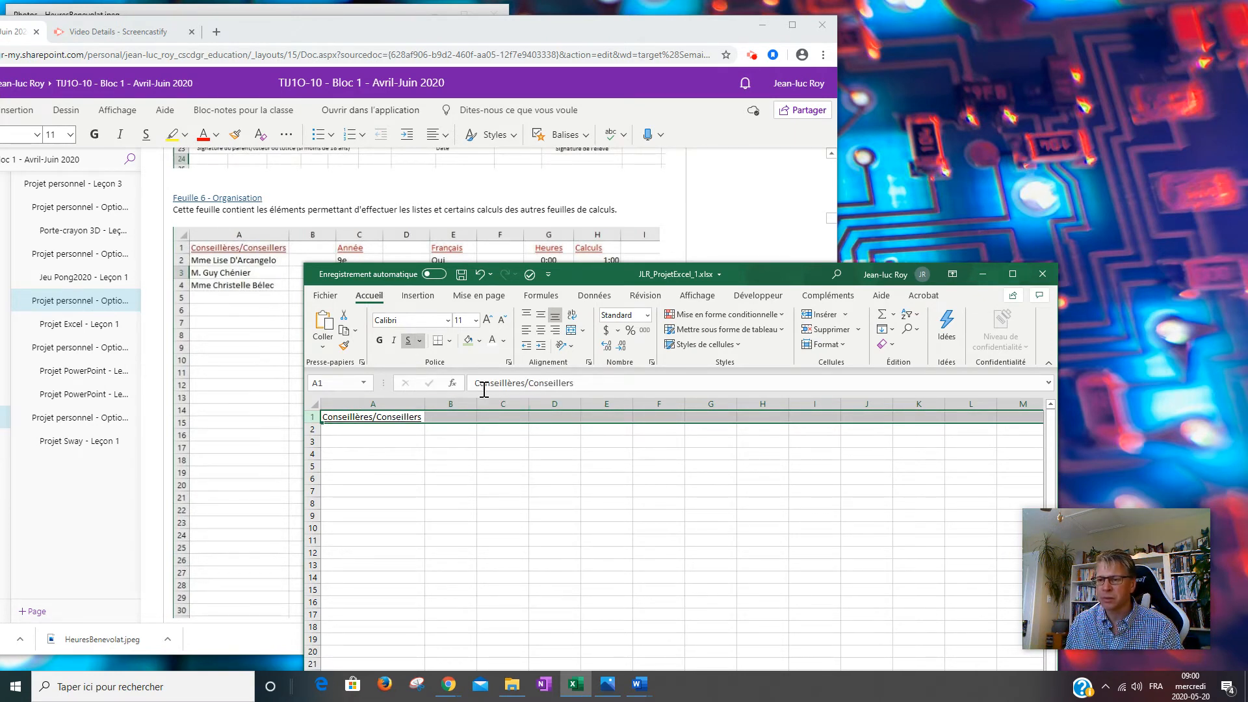
left_click(379, 341)
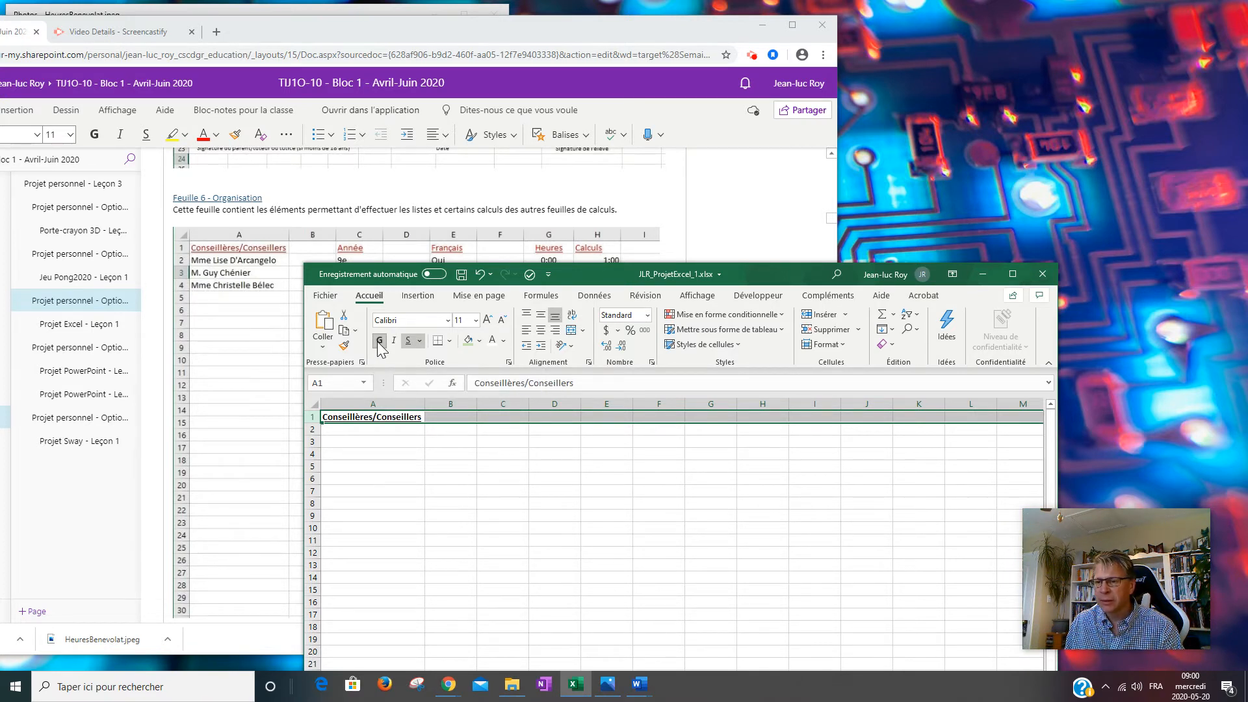
left_click(504, 342)
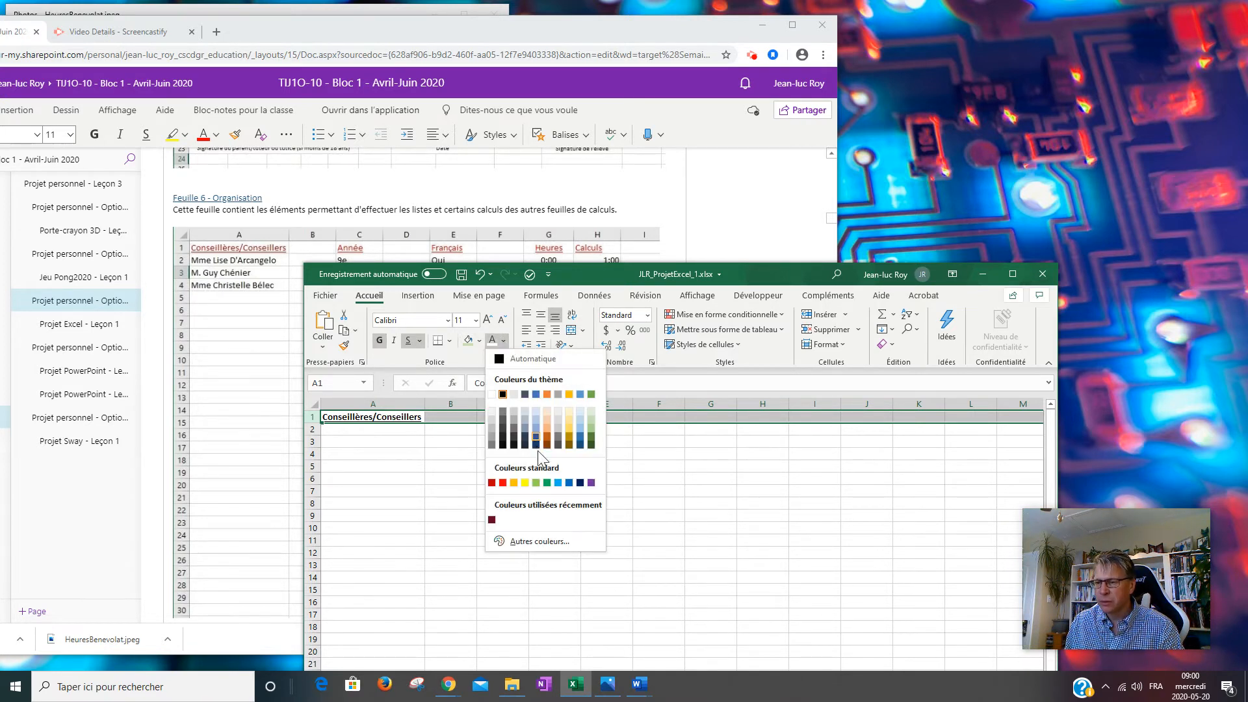
left_click(491, 482)
key("shift+space")
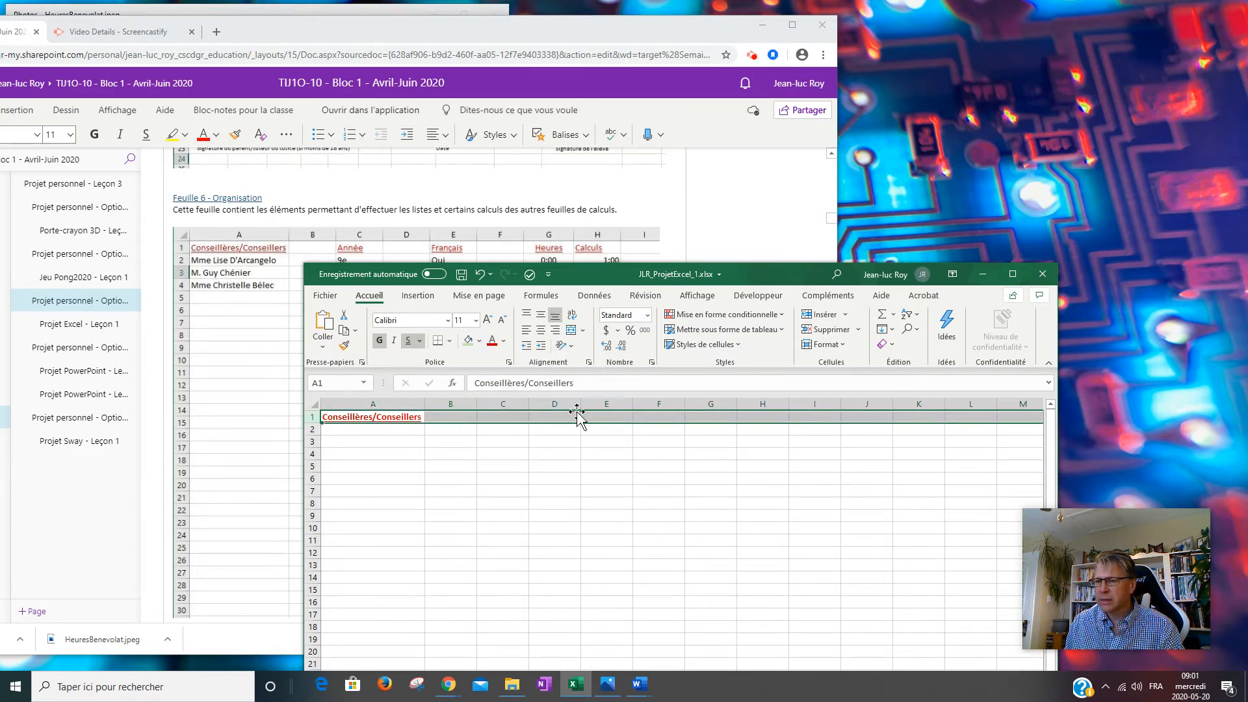
left_click(449, 440)
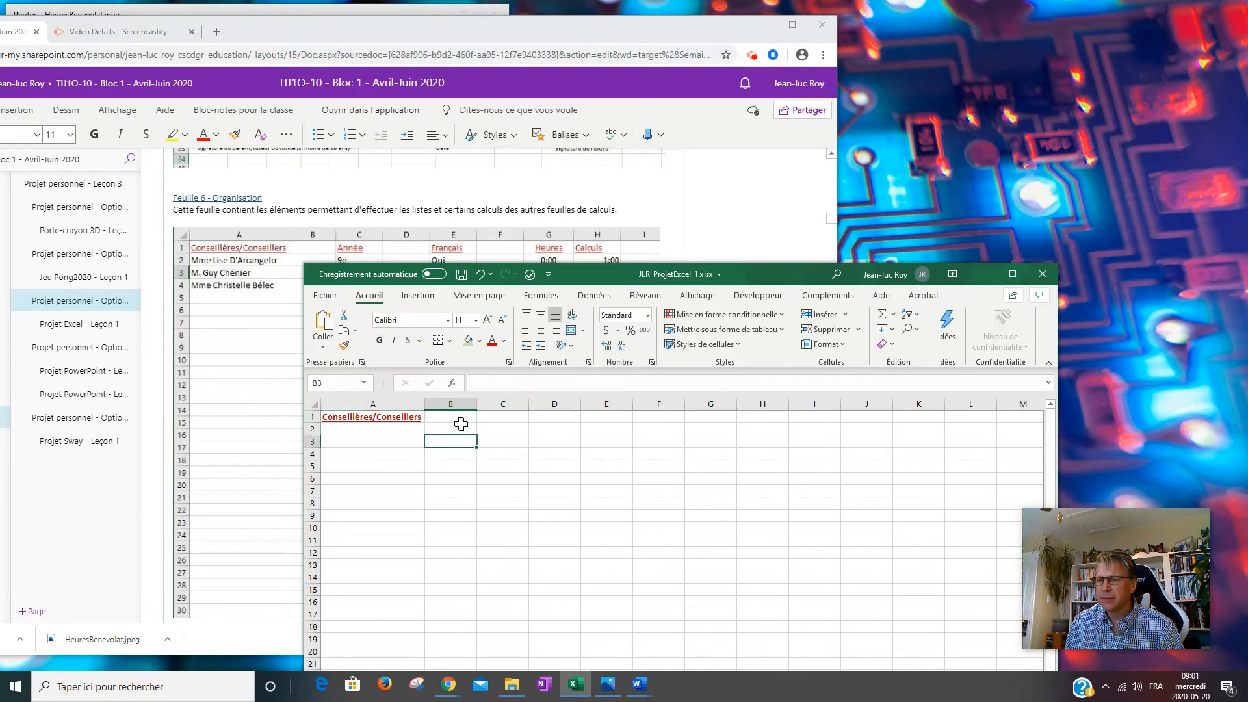
Add the headings Année in C1, Français in E1, Heures in G1 and Calculs in H1.
left_click(503, 418)
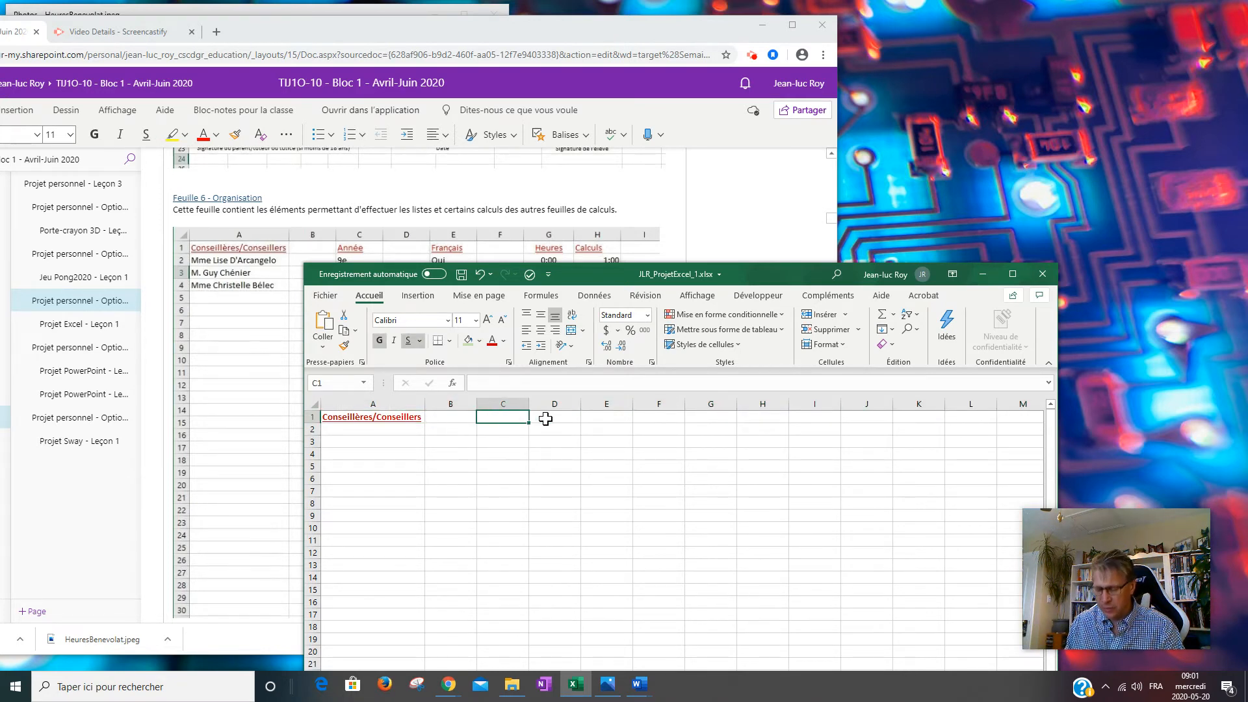
type("Année")
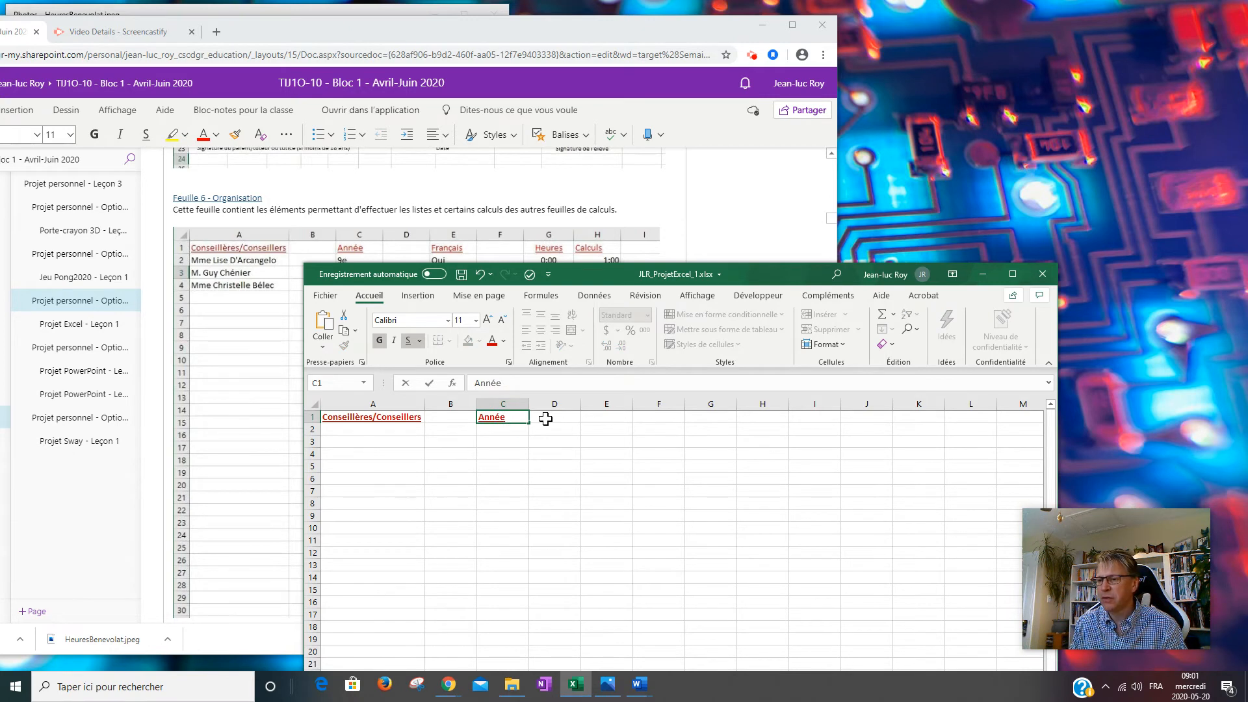
left_click(546, 419)
key("Tab")
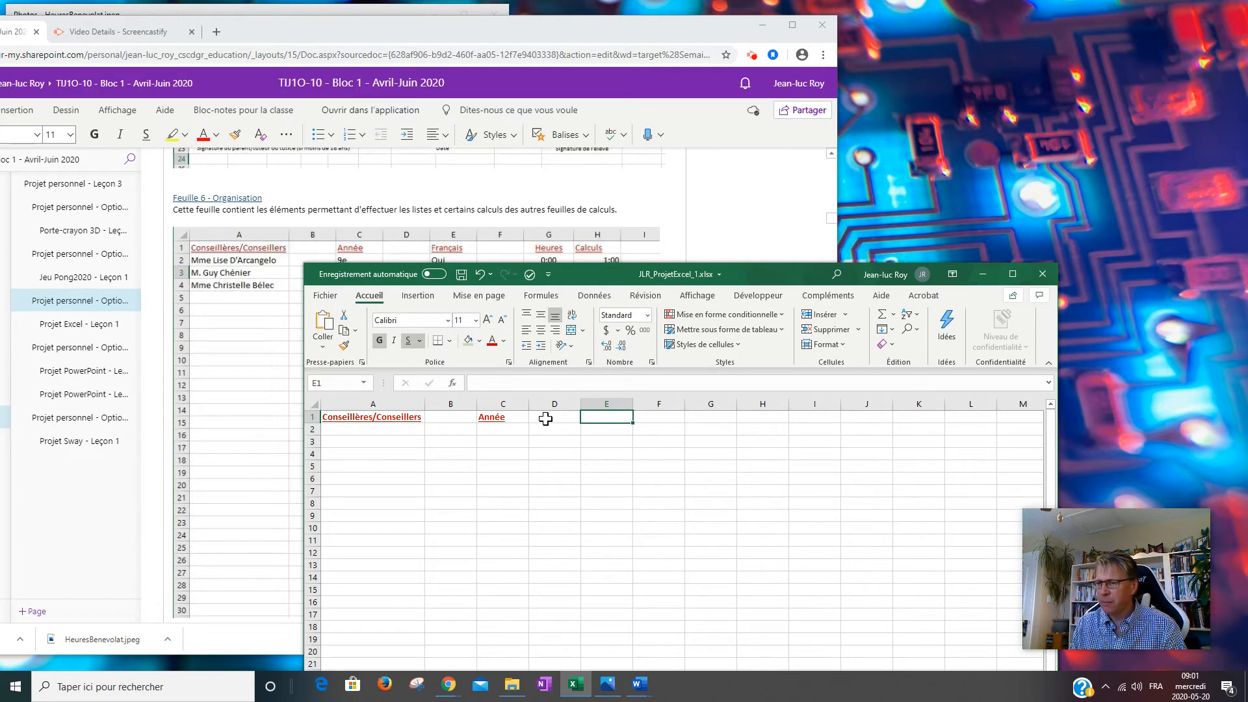
type("Fr")
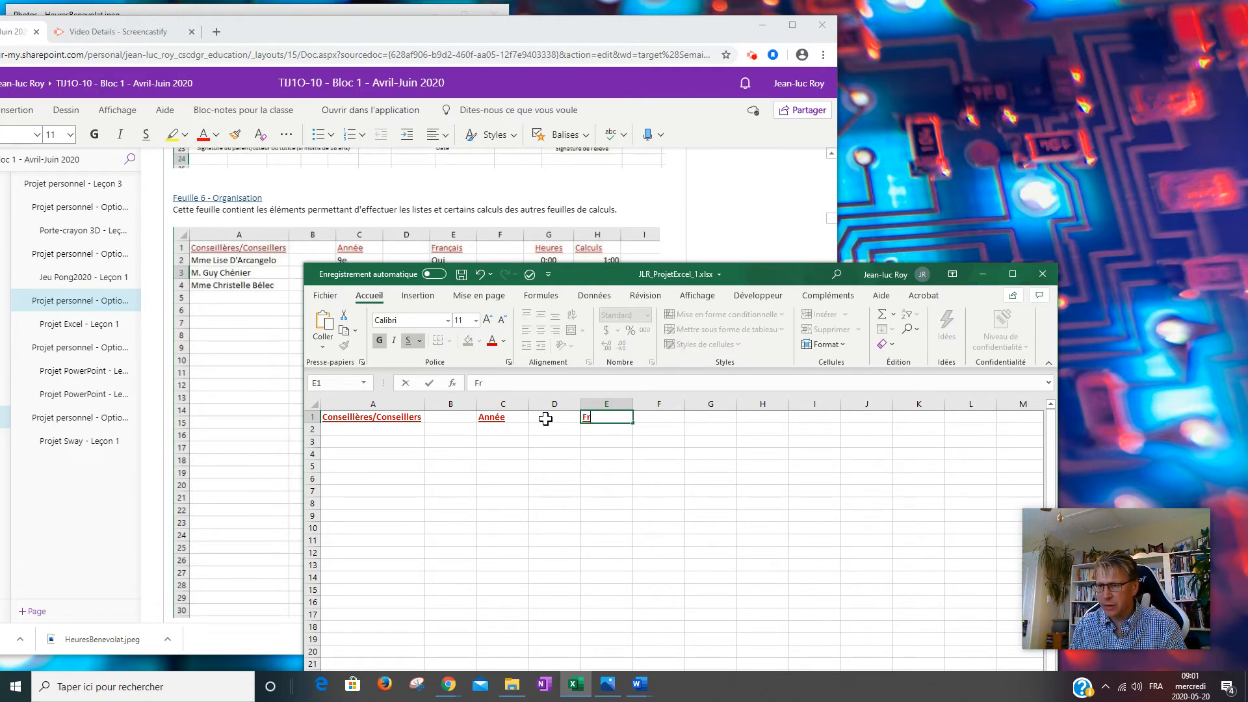
type("ançais")
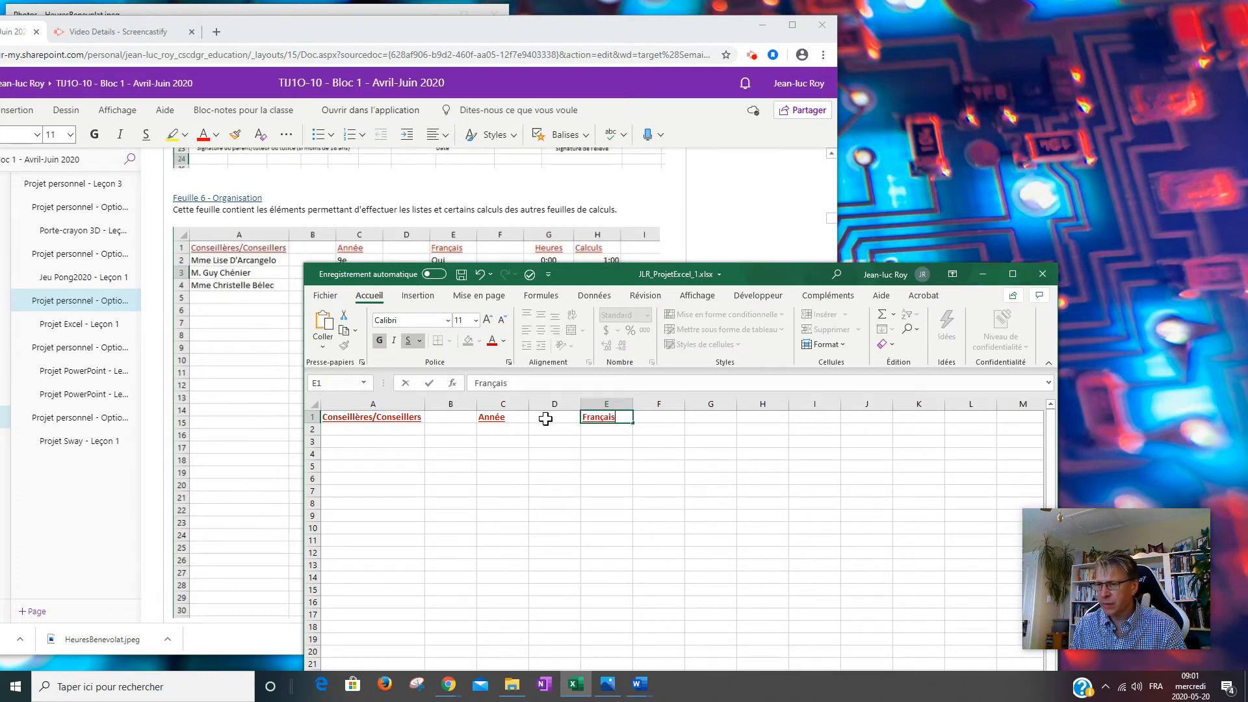
key("Tab")
key("Tab")
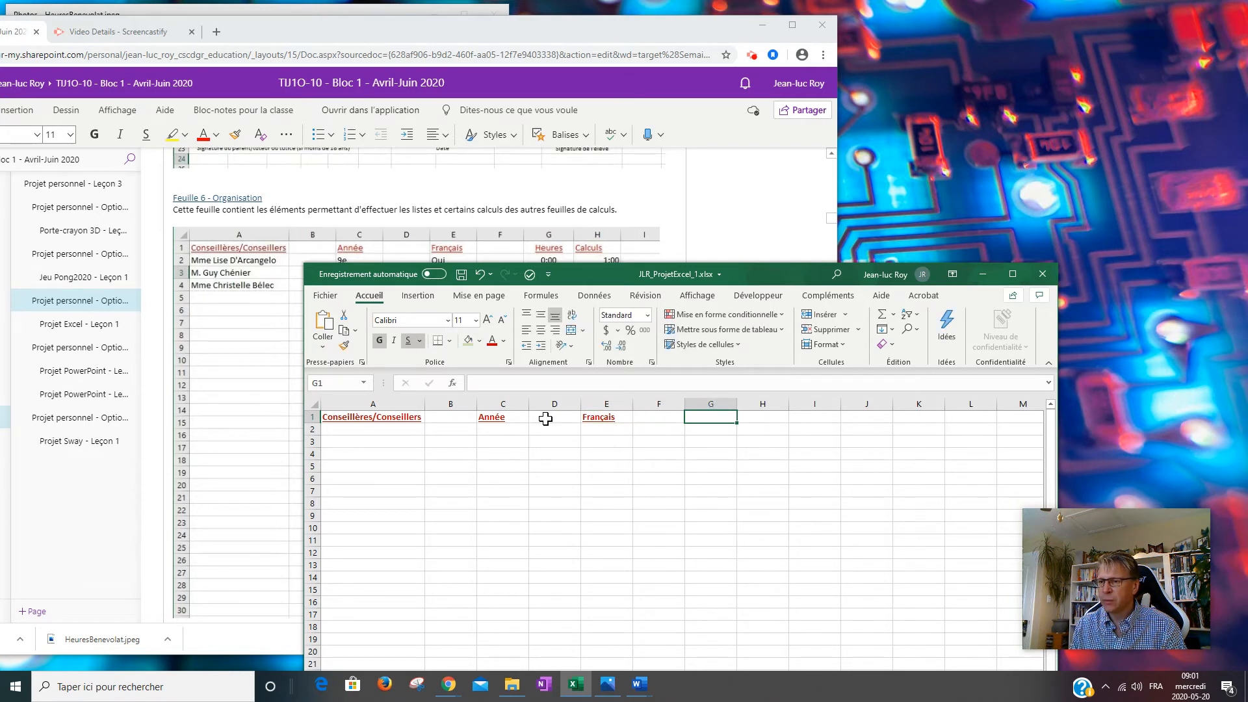
type("Heures")
key("Tab")
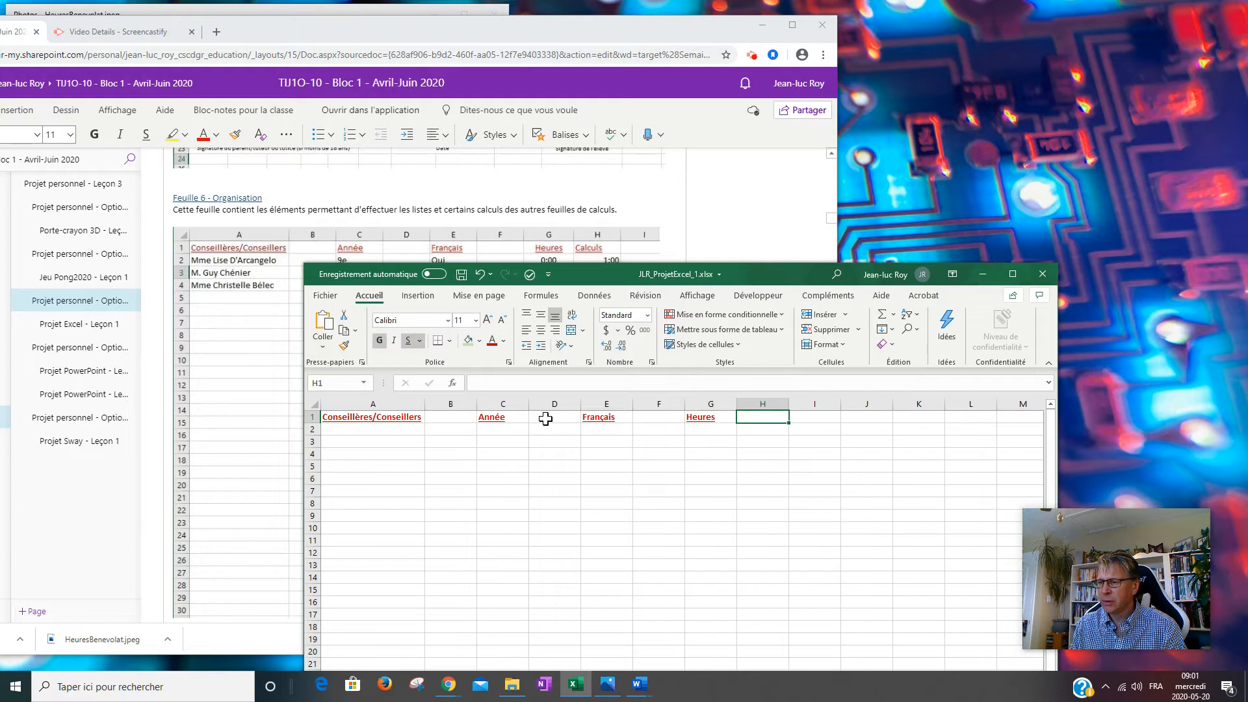
type("Calculs")
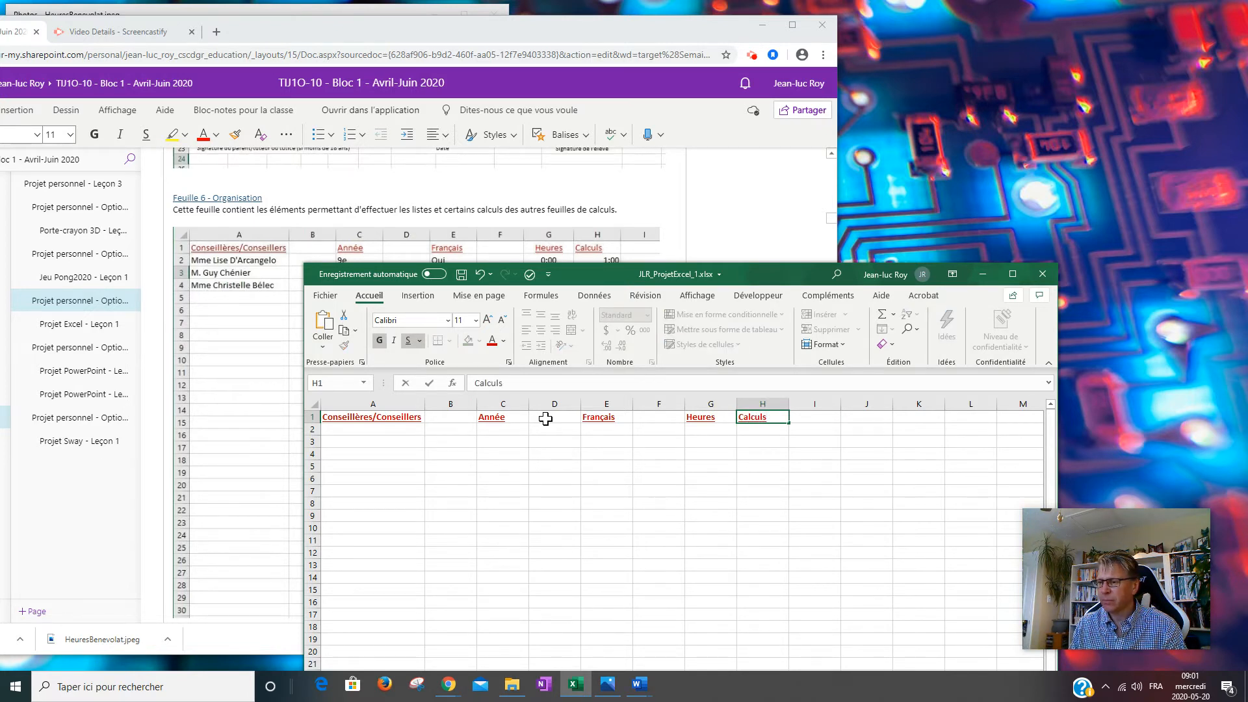
key("Return")
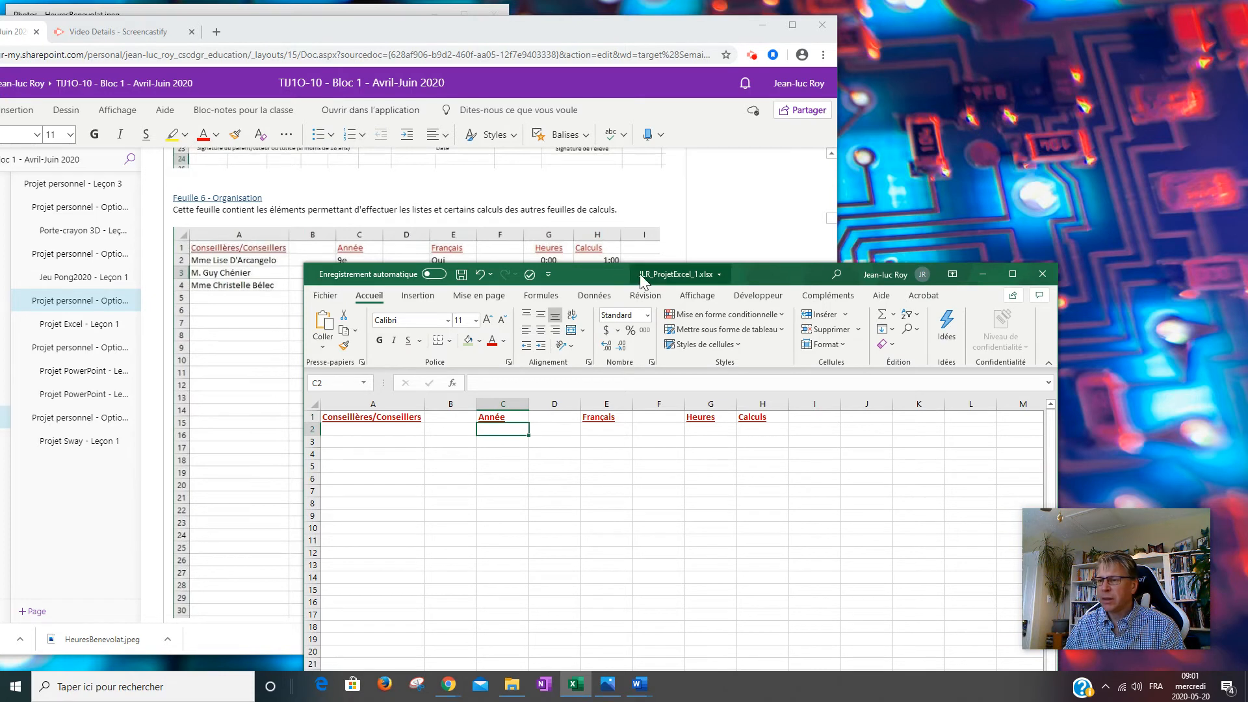
left_click_drag(769, 270, 1016, 90)
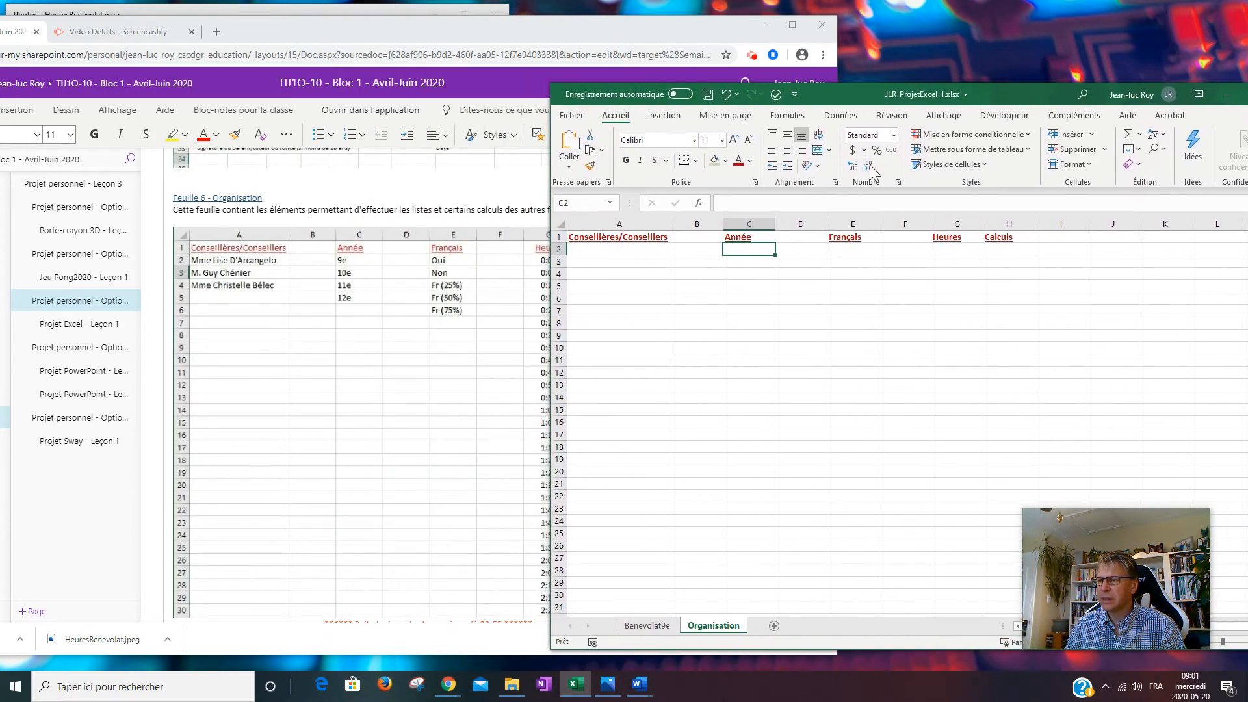
Type the three counsellors' names, each with a Mme or M. title, into A2, A3 and A4.
left_click(640, 253)
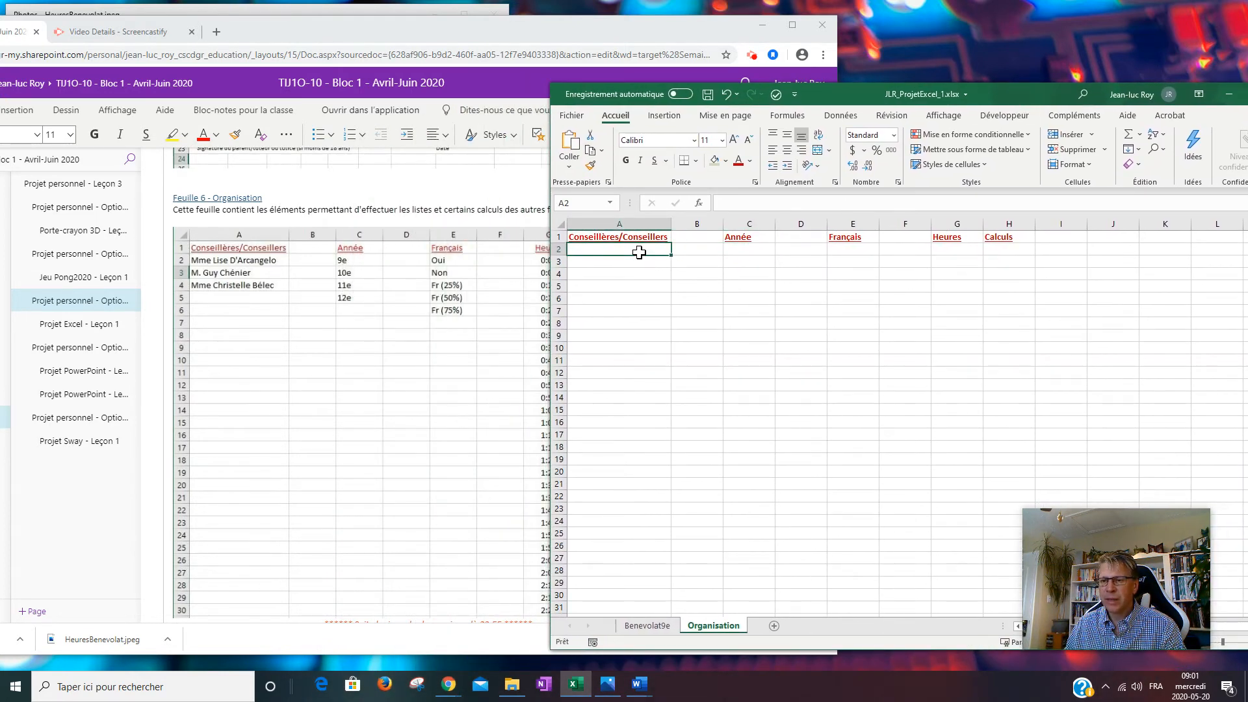
type("Mme")
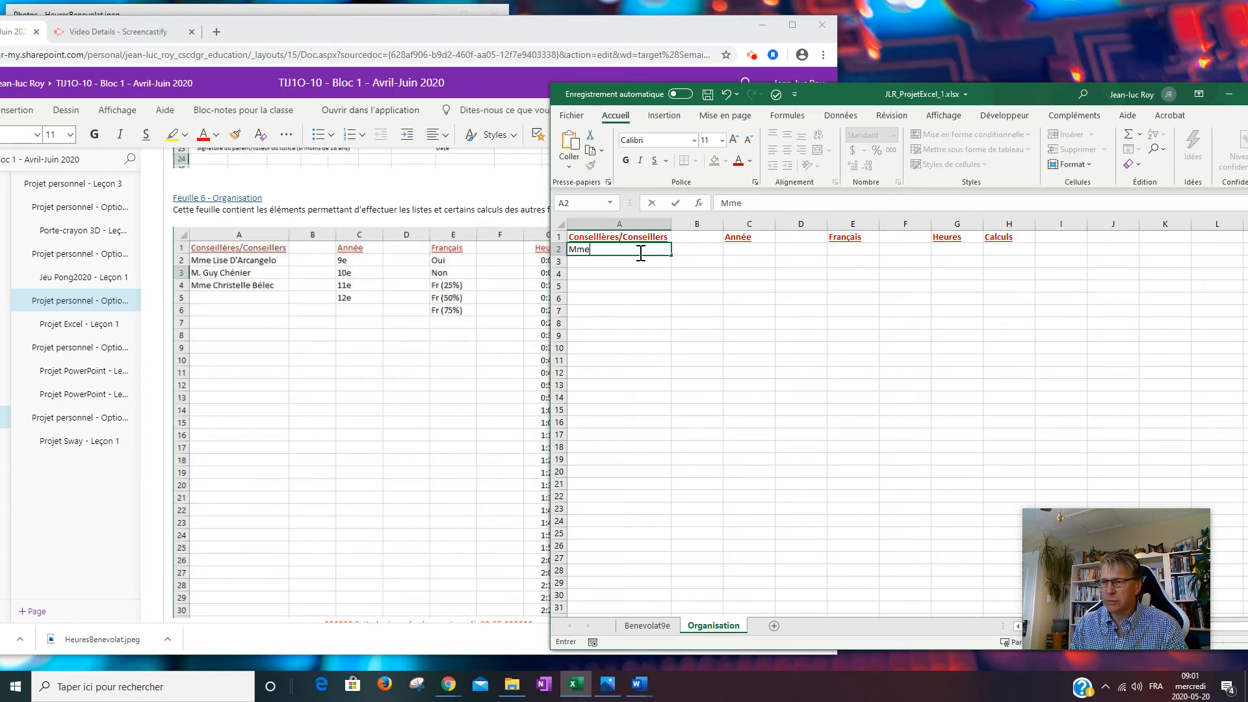
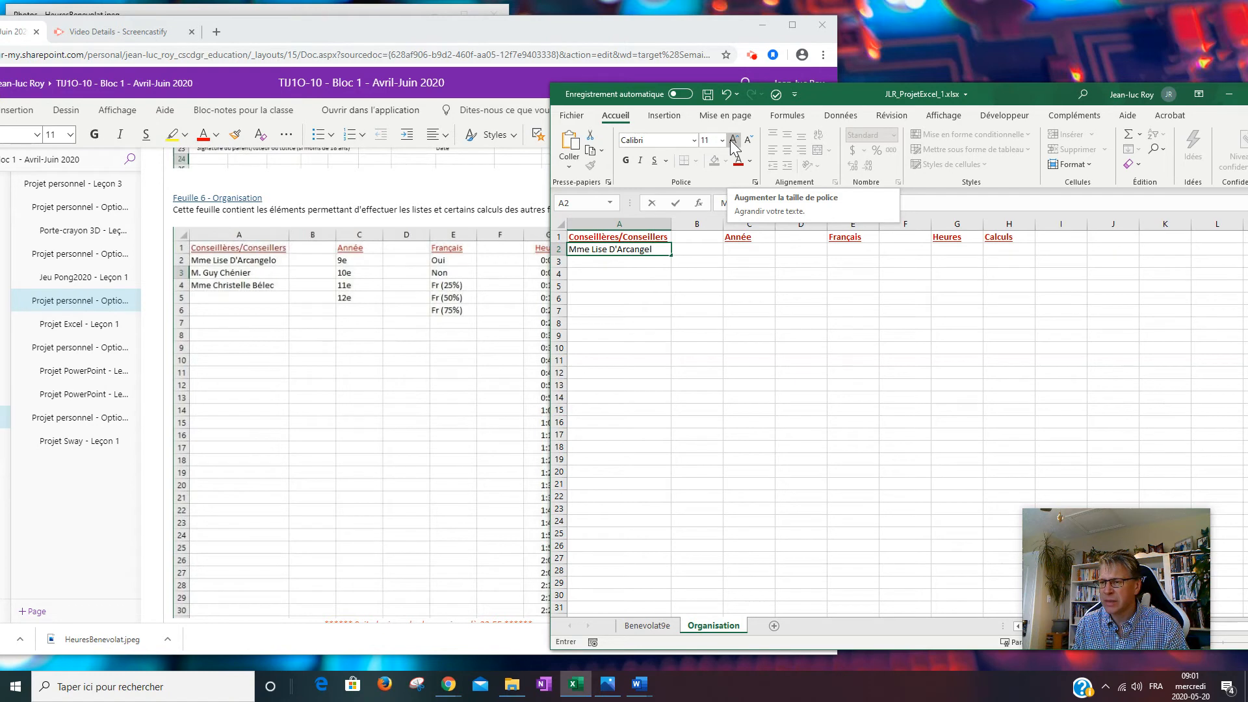
key("Return")
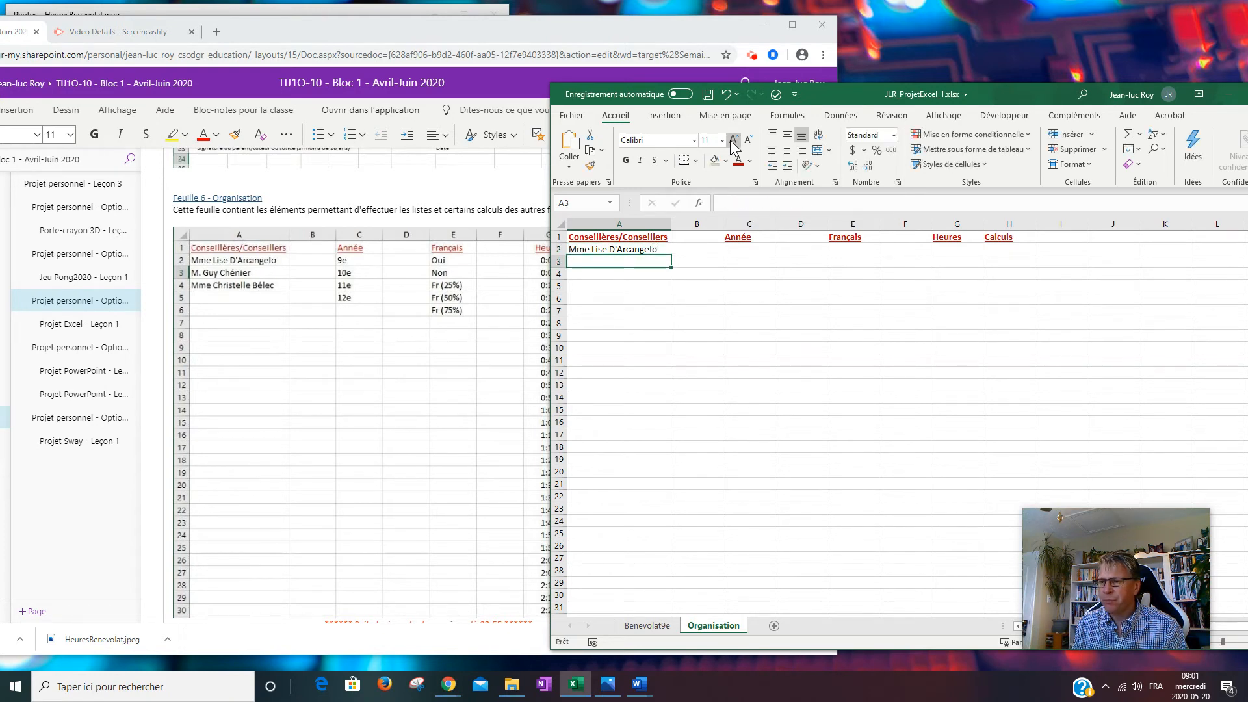
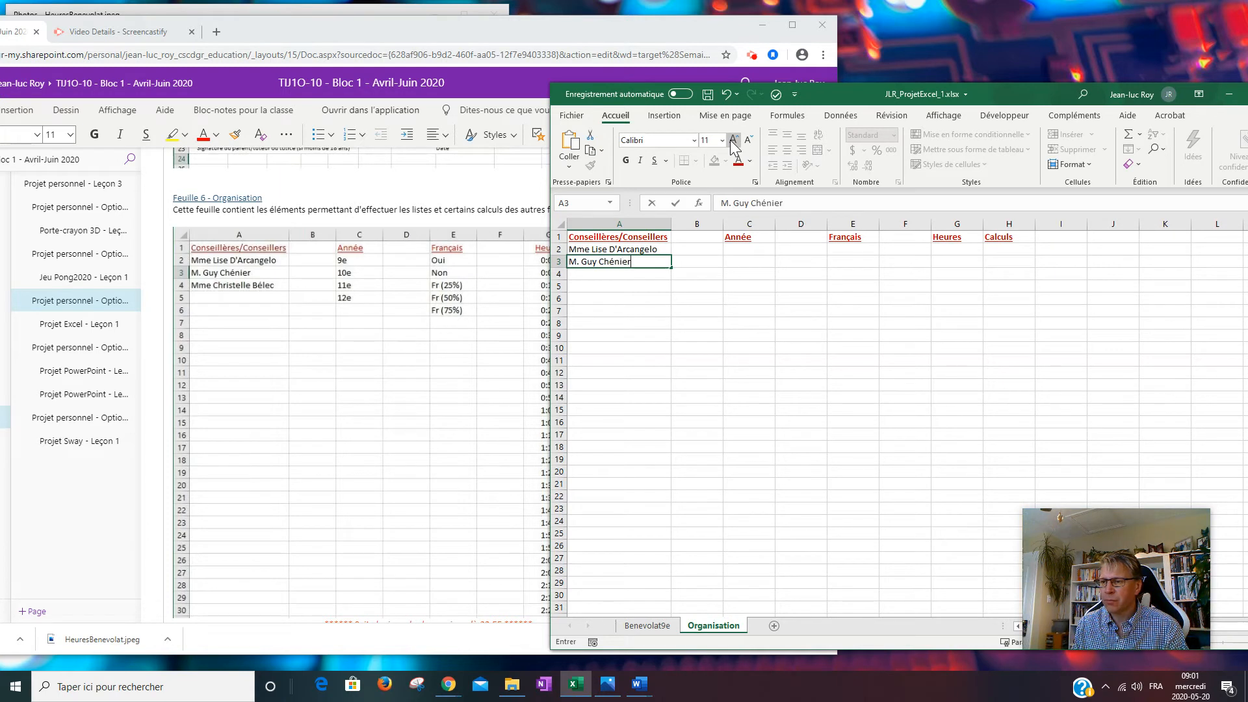
key("Return")
type("M")
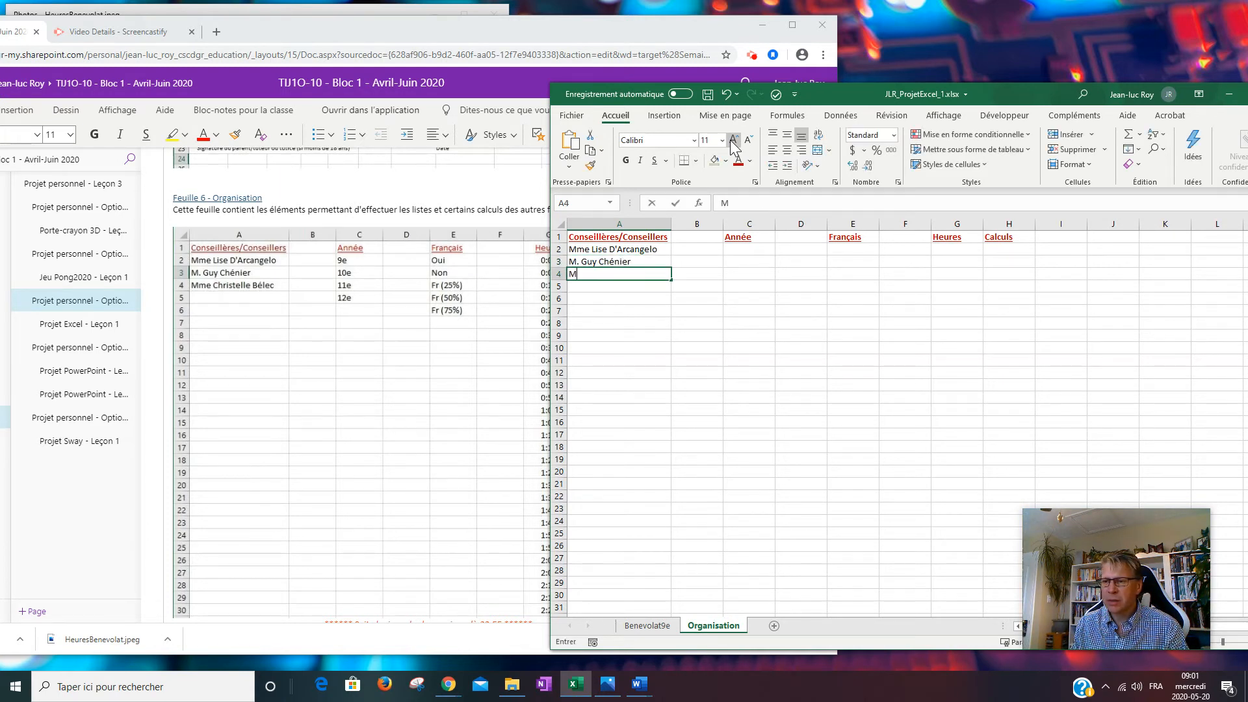
type("me")
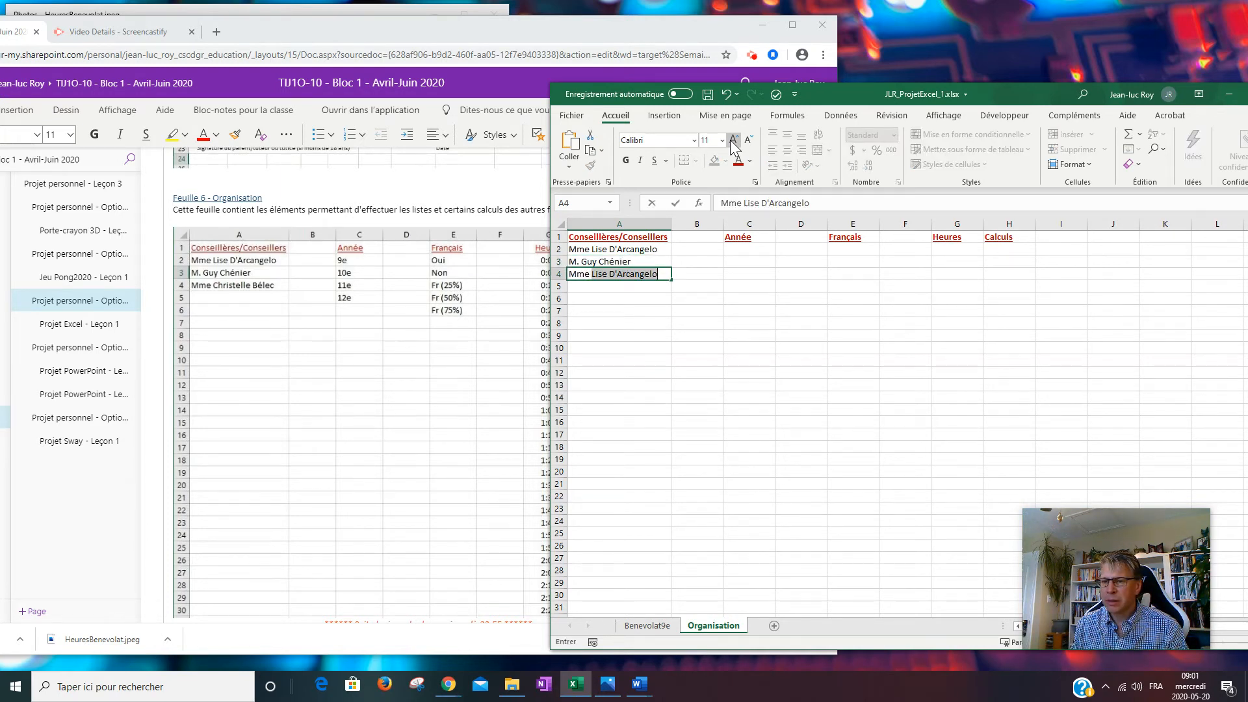
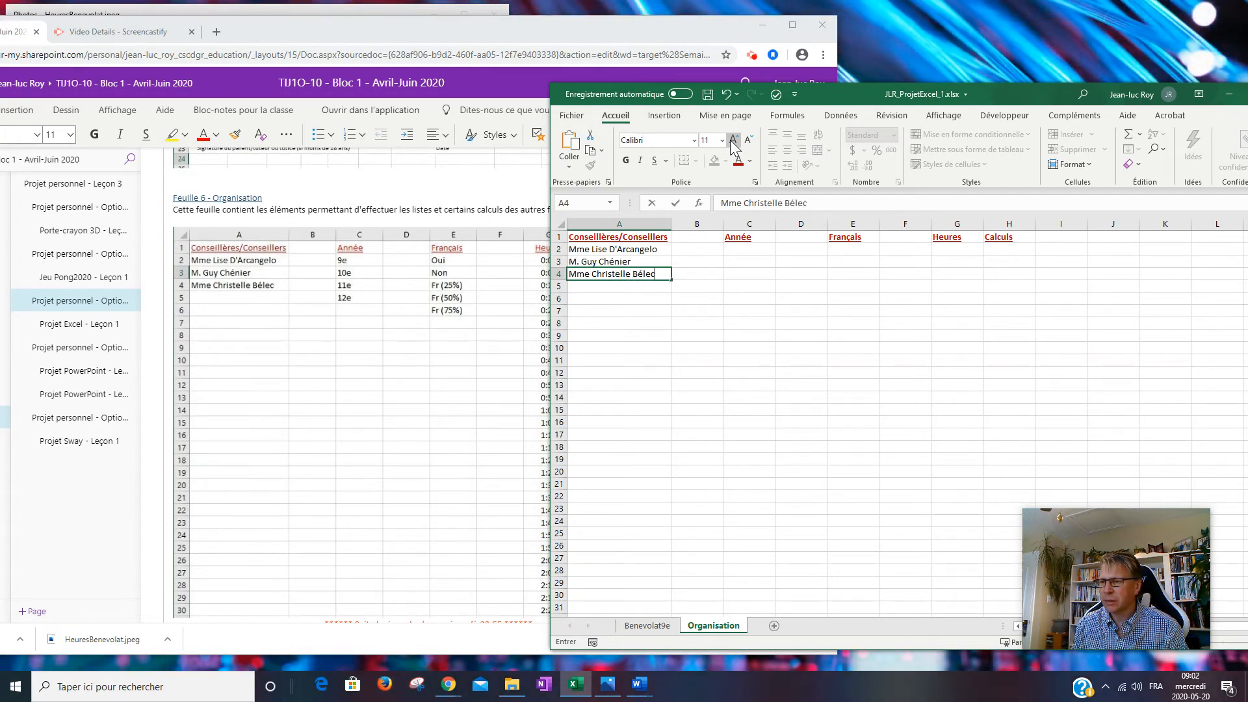
left_click(607, 287)
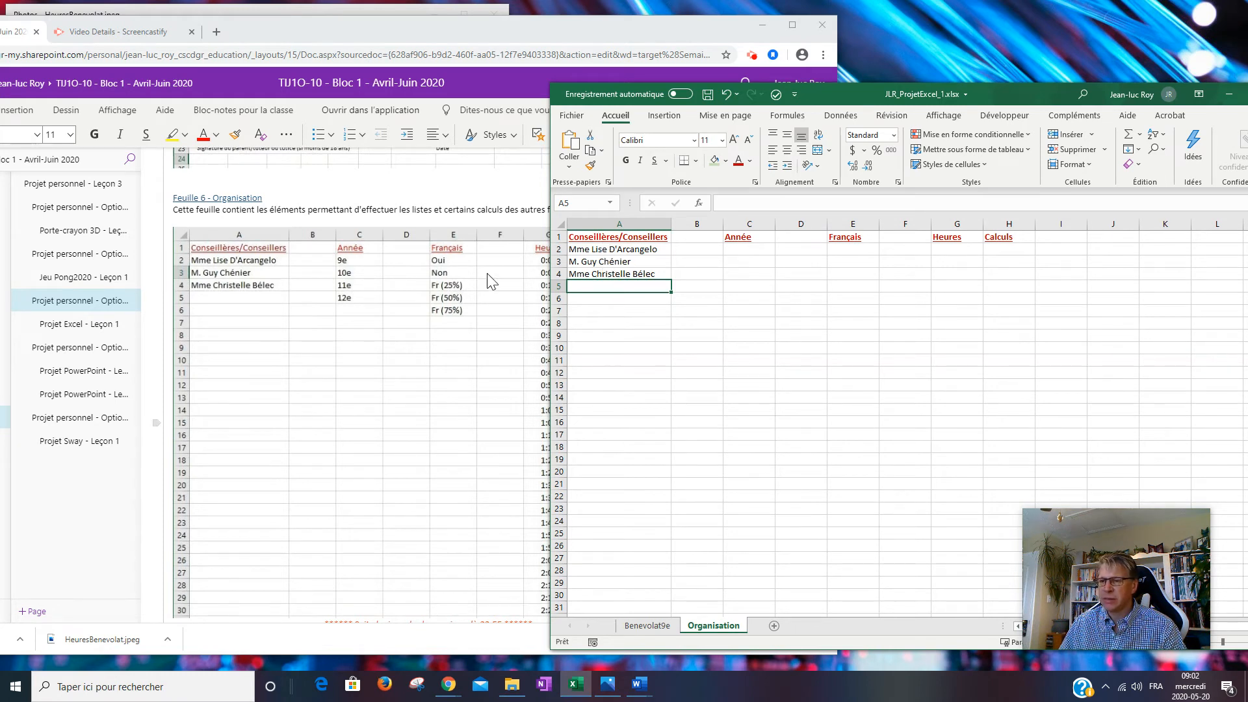
left_click(735, 251)
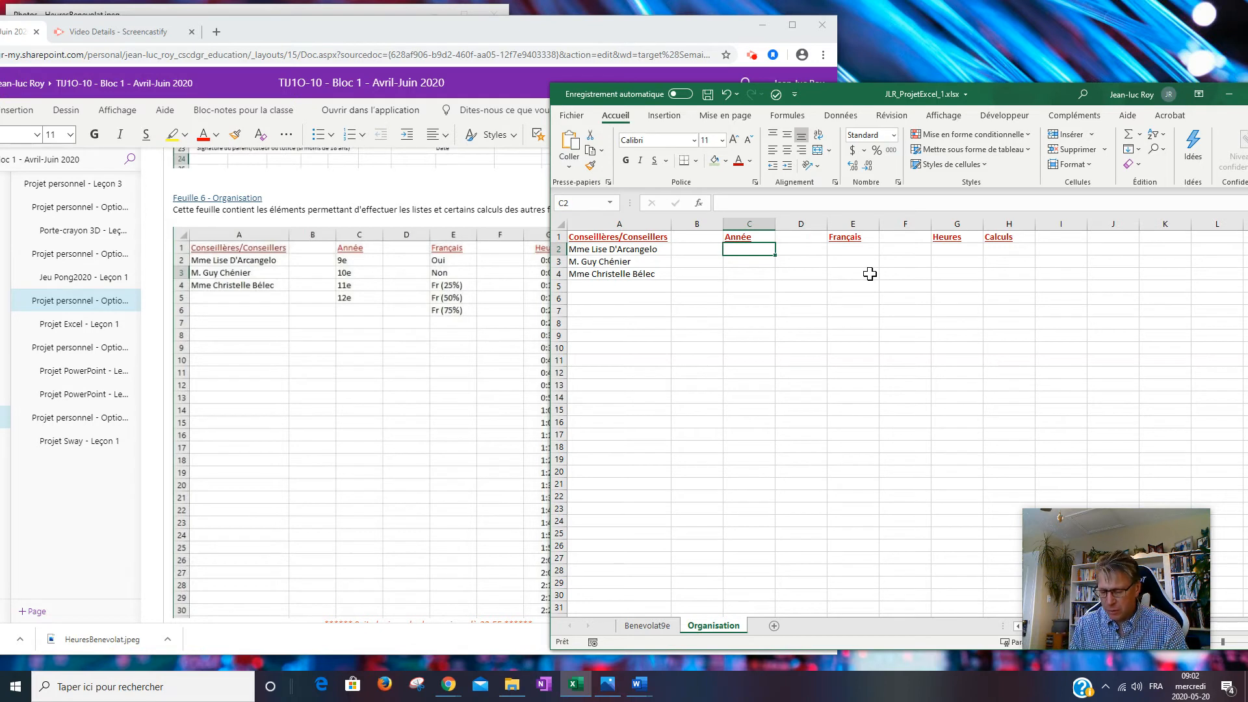
Enter the years 9e, 10e, 11e and 12e in C2 to C5.
type("9e")
key("Return")
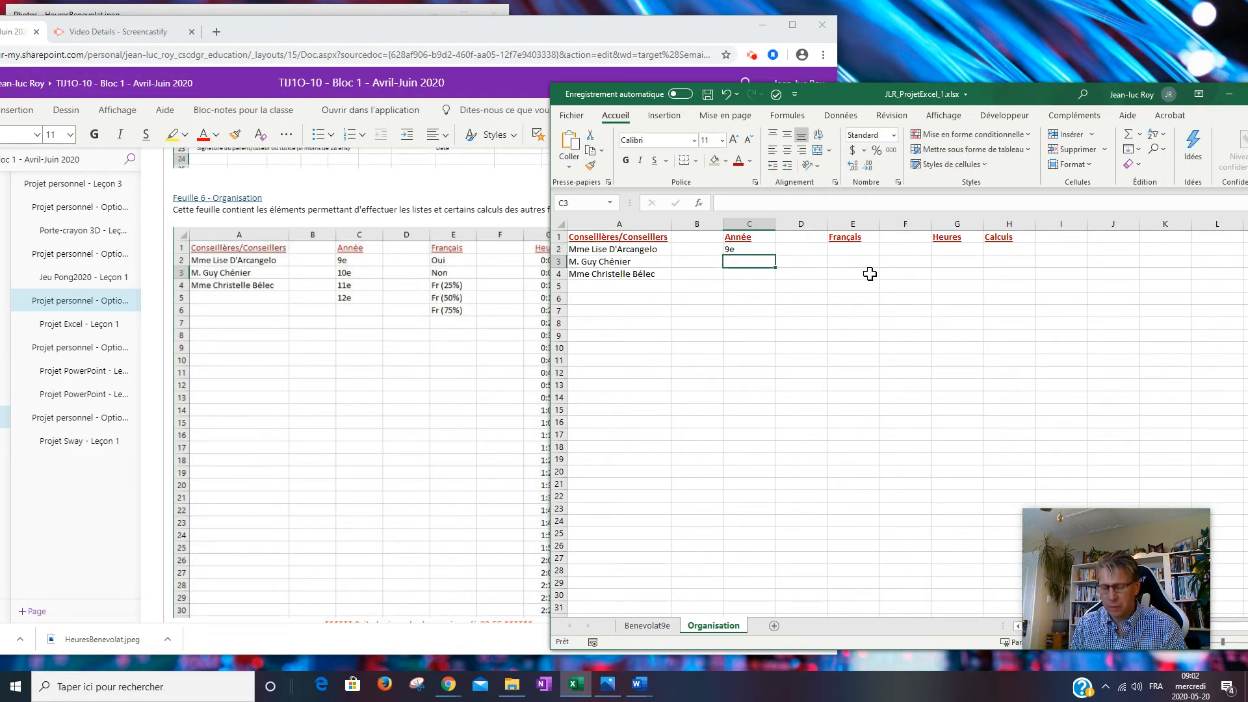
type("10e")
key("Return")
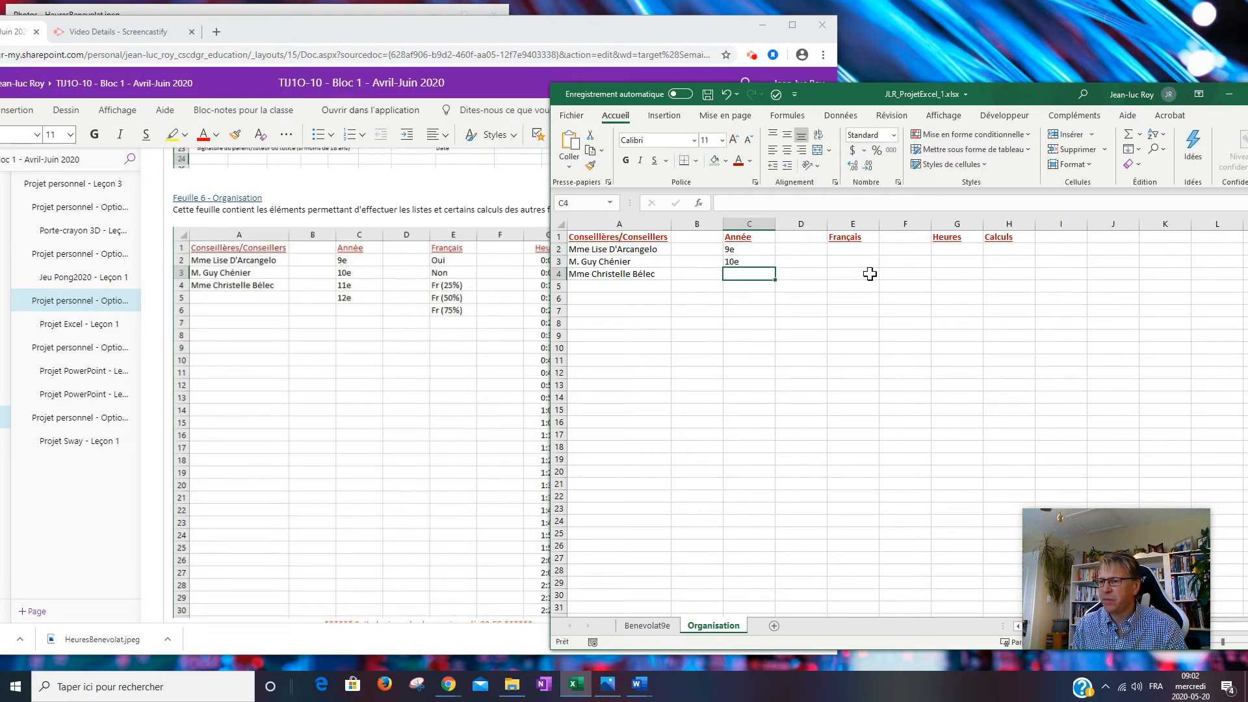
type("11")
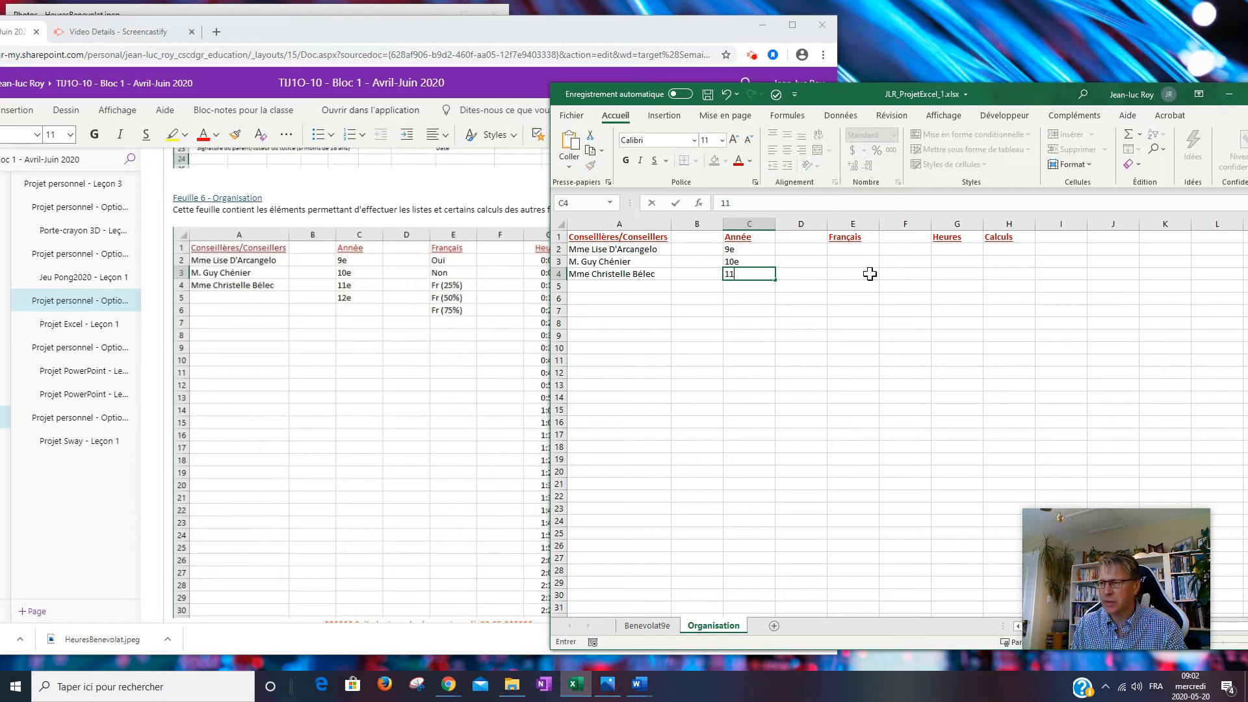
type("e")
key("Return")
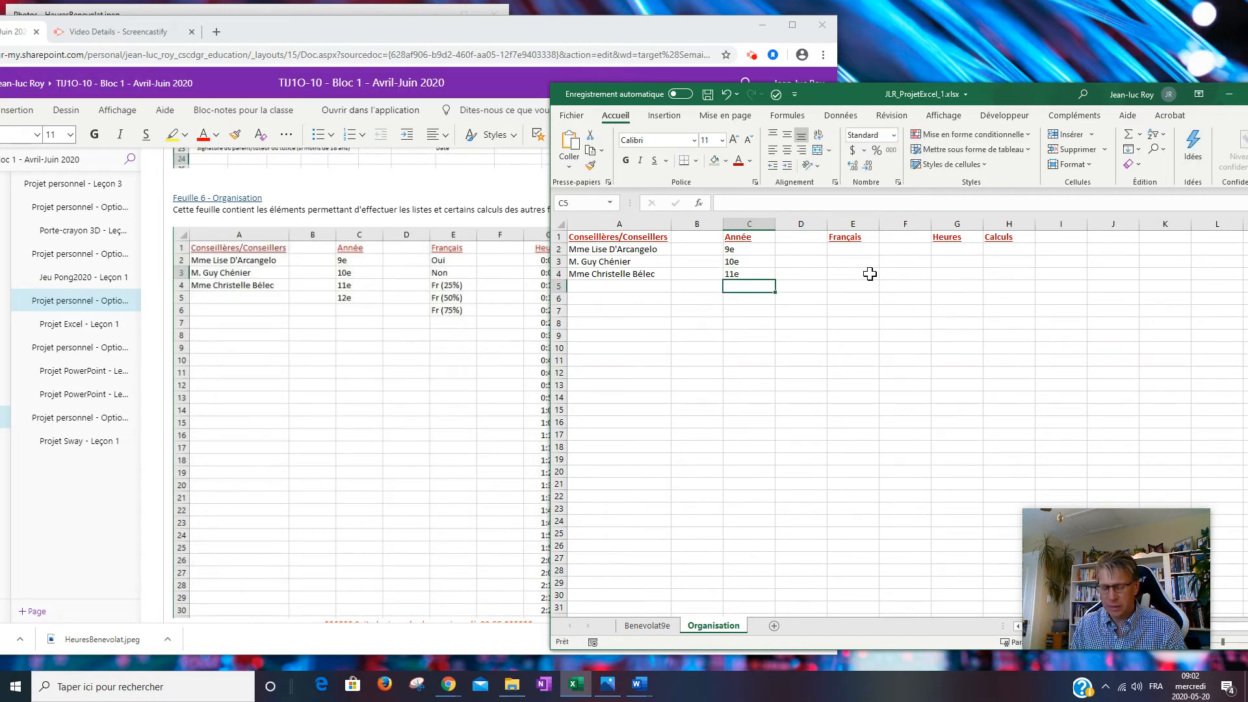
type("12e")
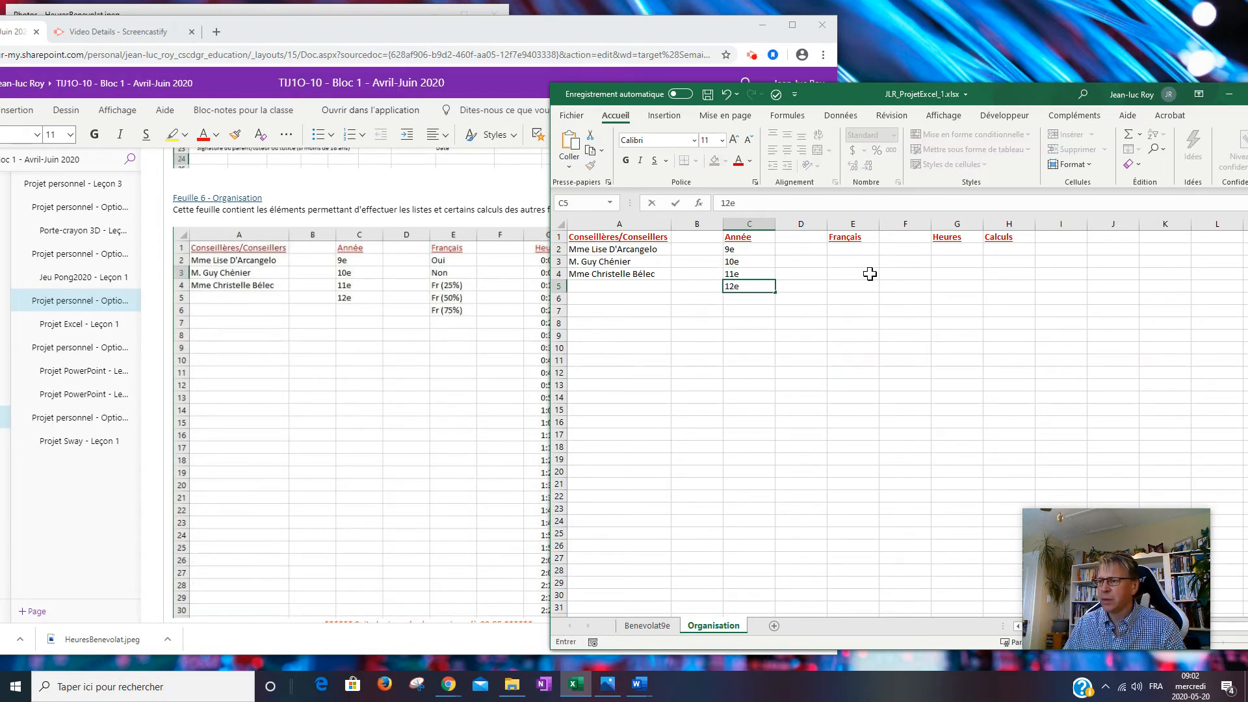
left_click(859, 252)
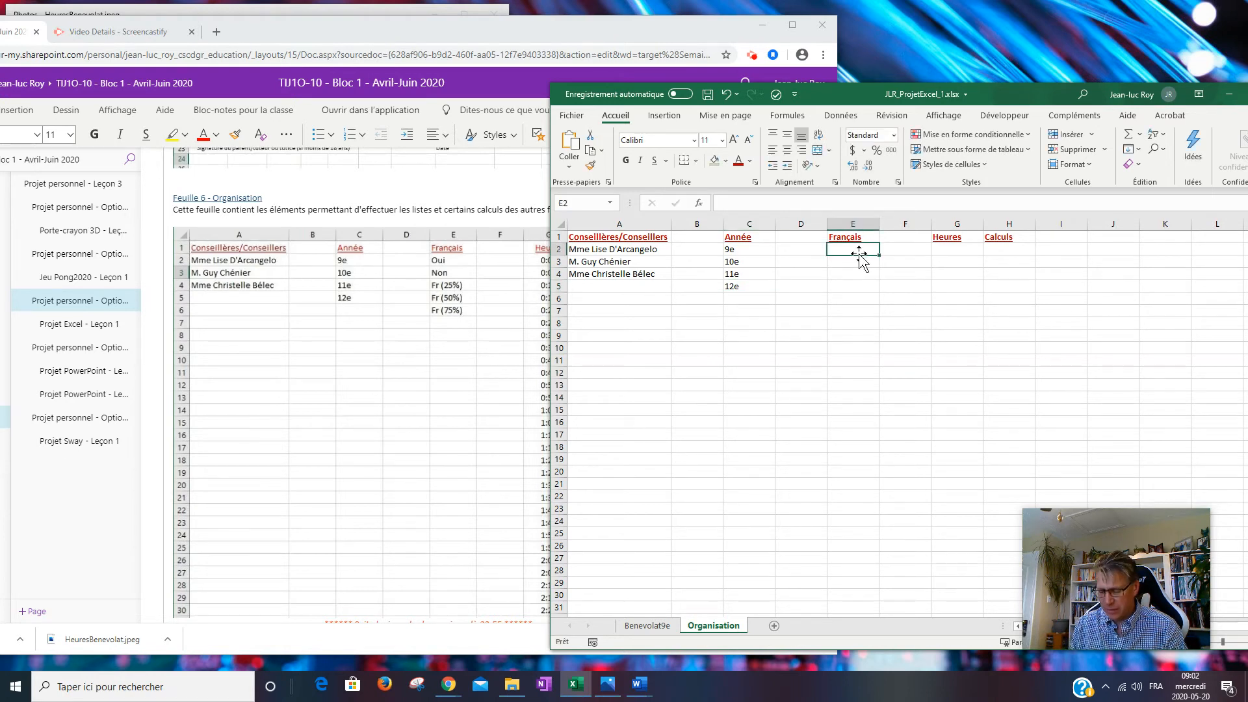
Enter Oui, Non and Fr (25%) in E2:E4, and copy Fr (25%) into E5 and E6.
type("Oui")
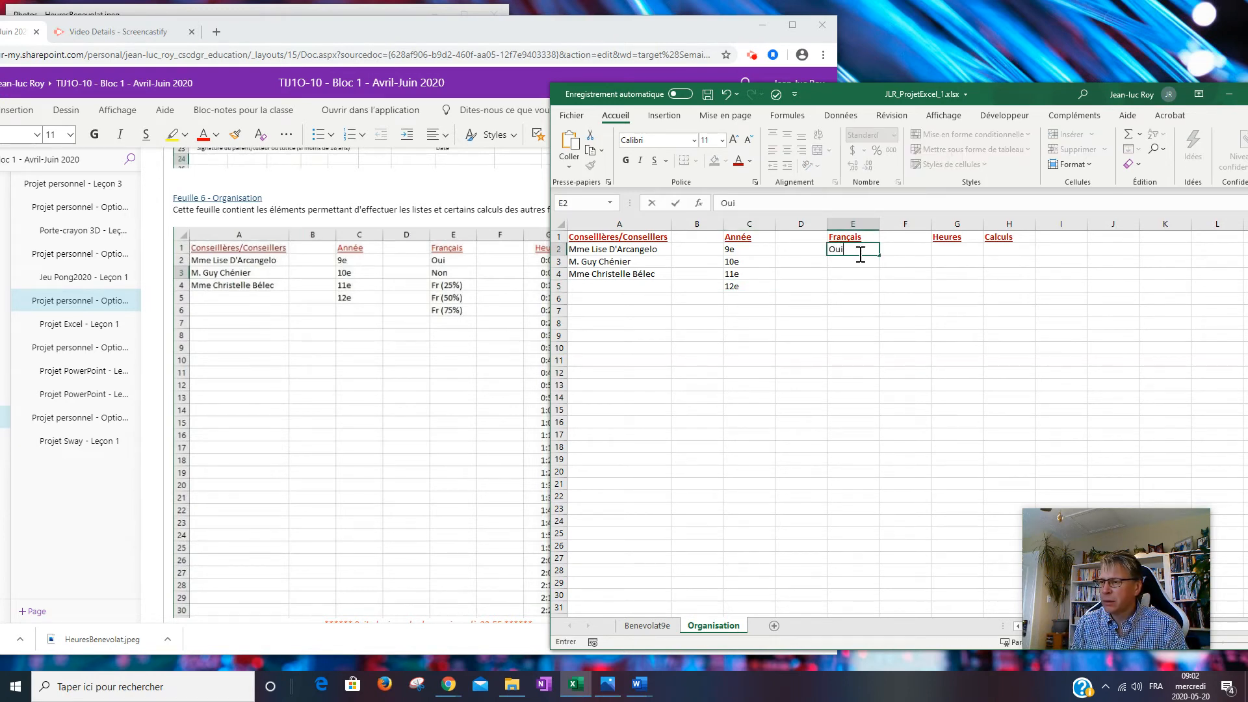
key("Return")
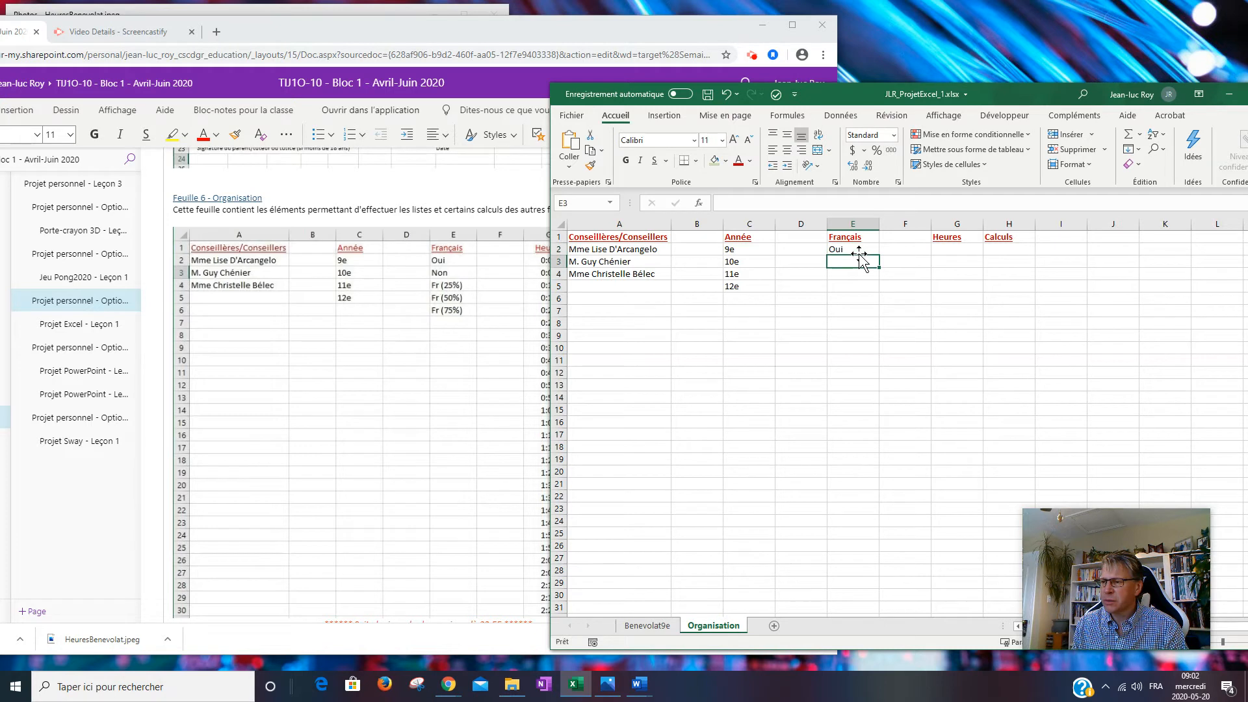
type("Non")
key("Return")
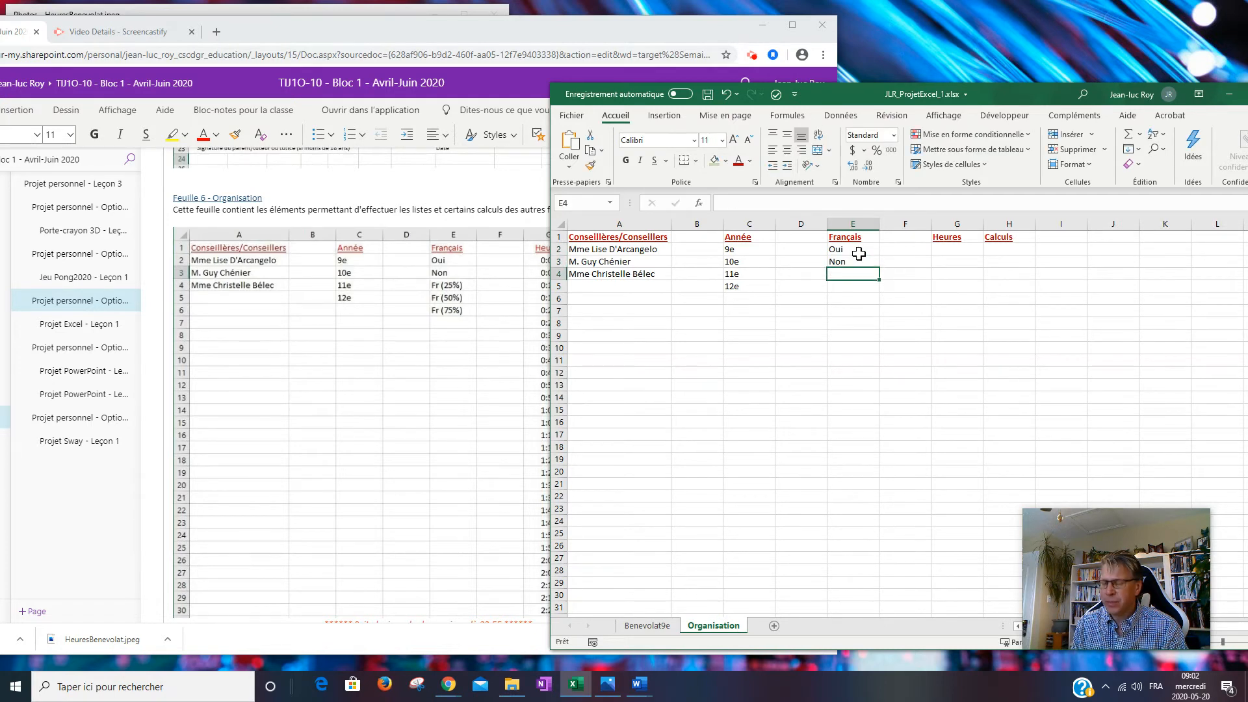
type("Fr")
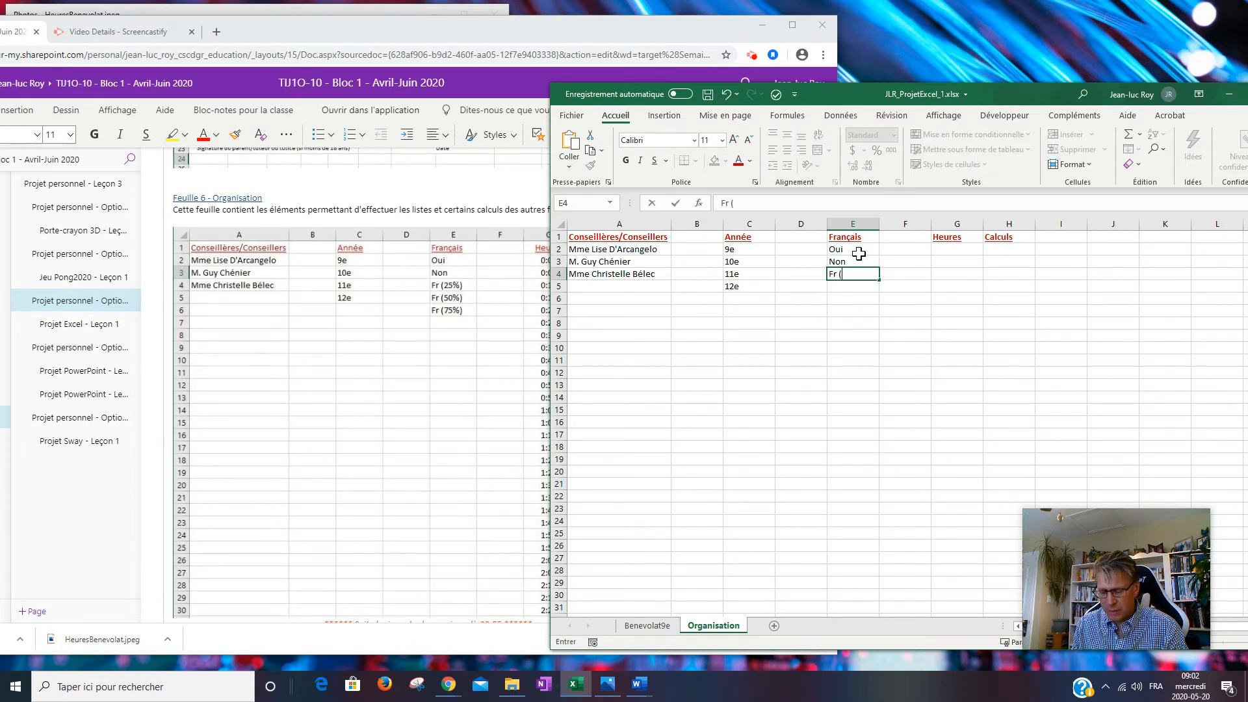
type(" (25%$")
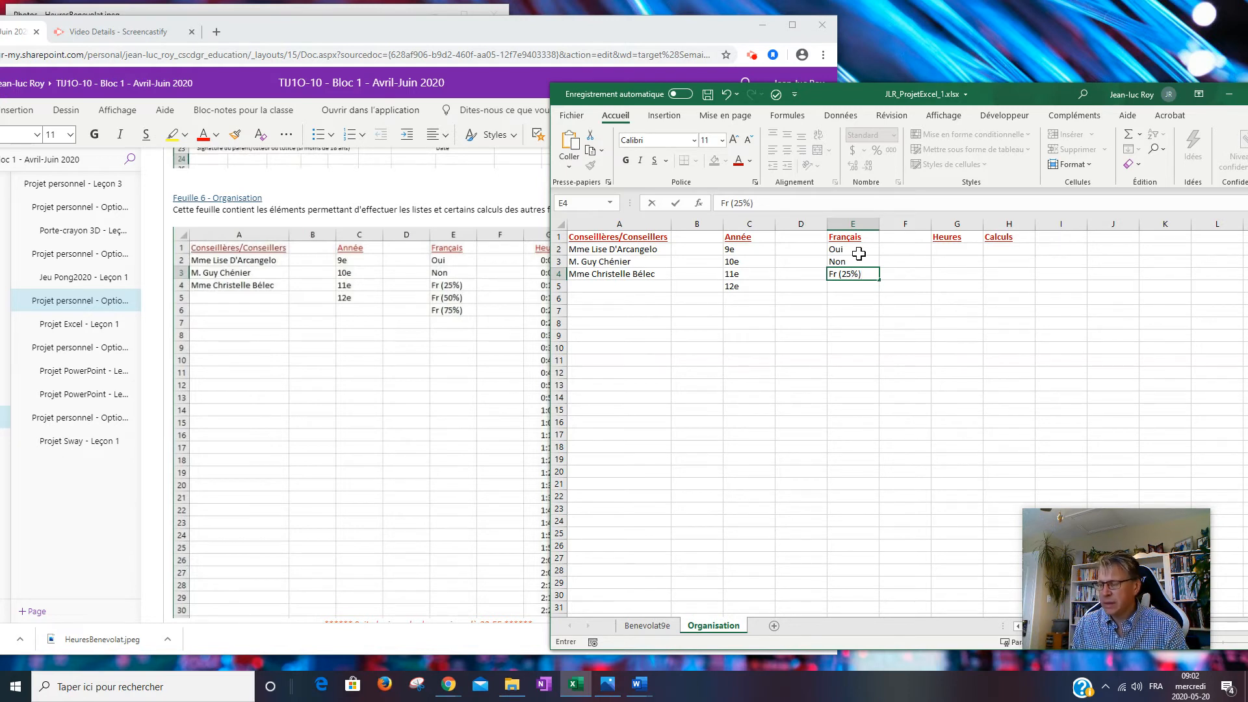
left_click(841, 294)
left_click(845, 271)
key("ctrl+c")
left_click(872, 287)
key("ctrl+v")
left_click(848, 300)
key("ctrl+v")
Edit E5 to read Fr (50%) and E6 to read Fr (75%).
double_click(847, 286)
left_click_drag(842, 287, 851, 288)
key("Delete")
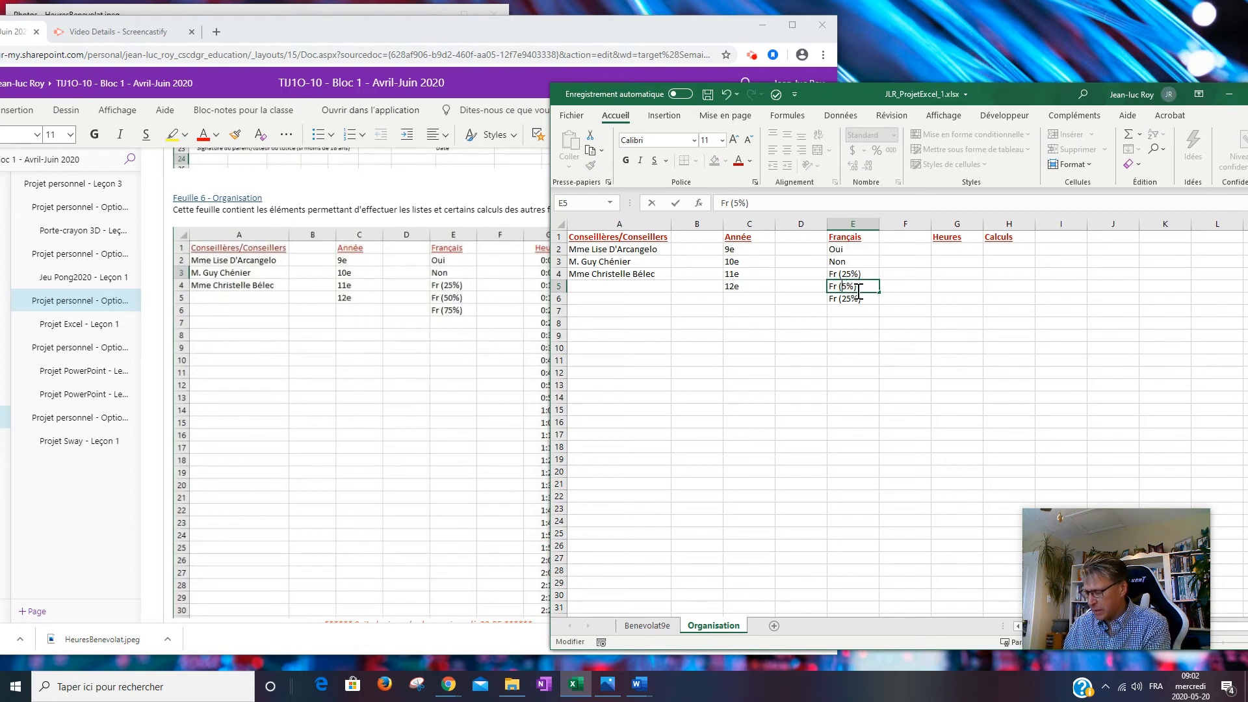
type("0")
key("Return")
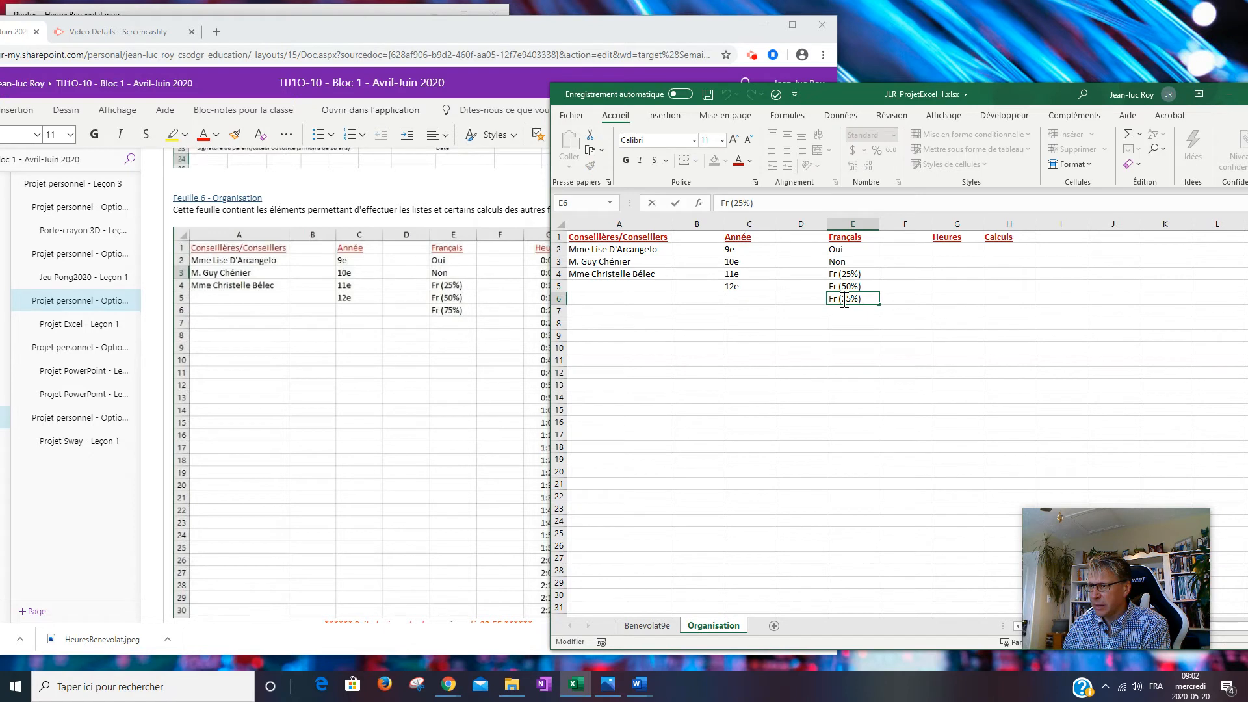
key("BackSpace")
type("7")
left_click(850, 325)
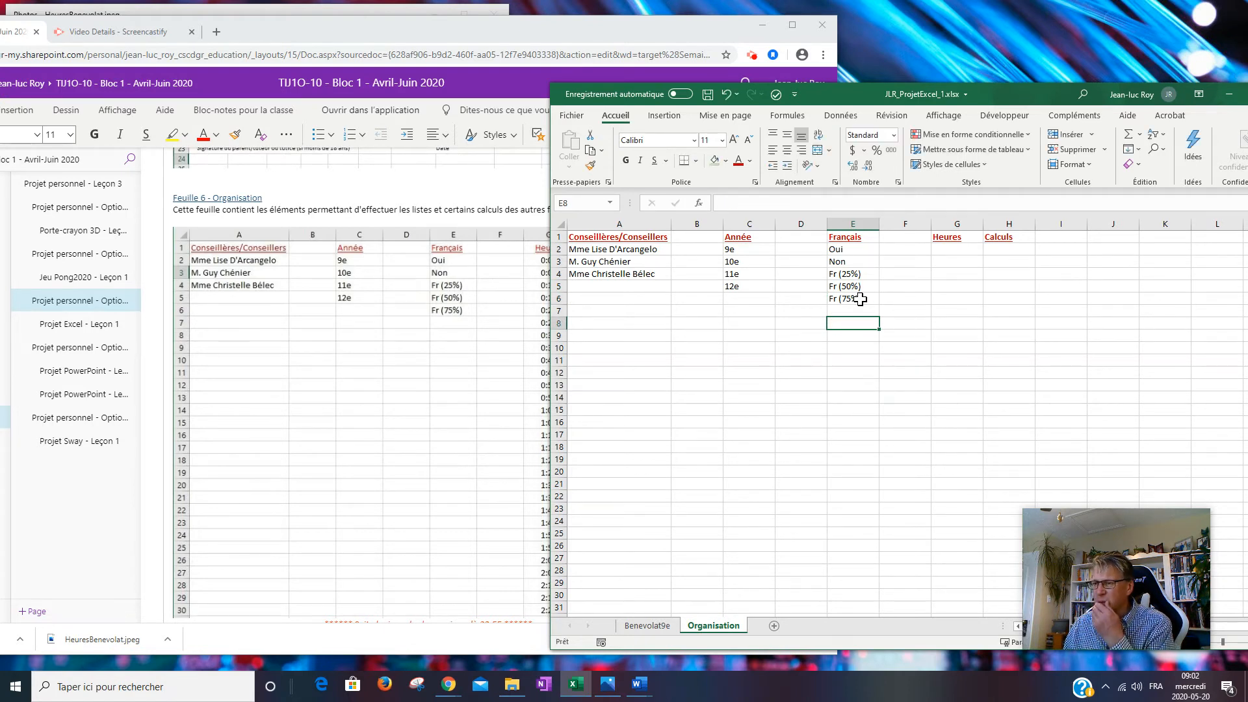
left_click(954, 251)
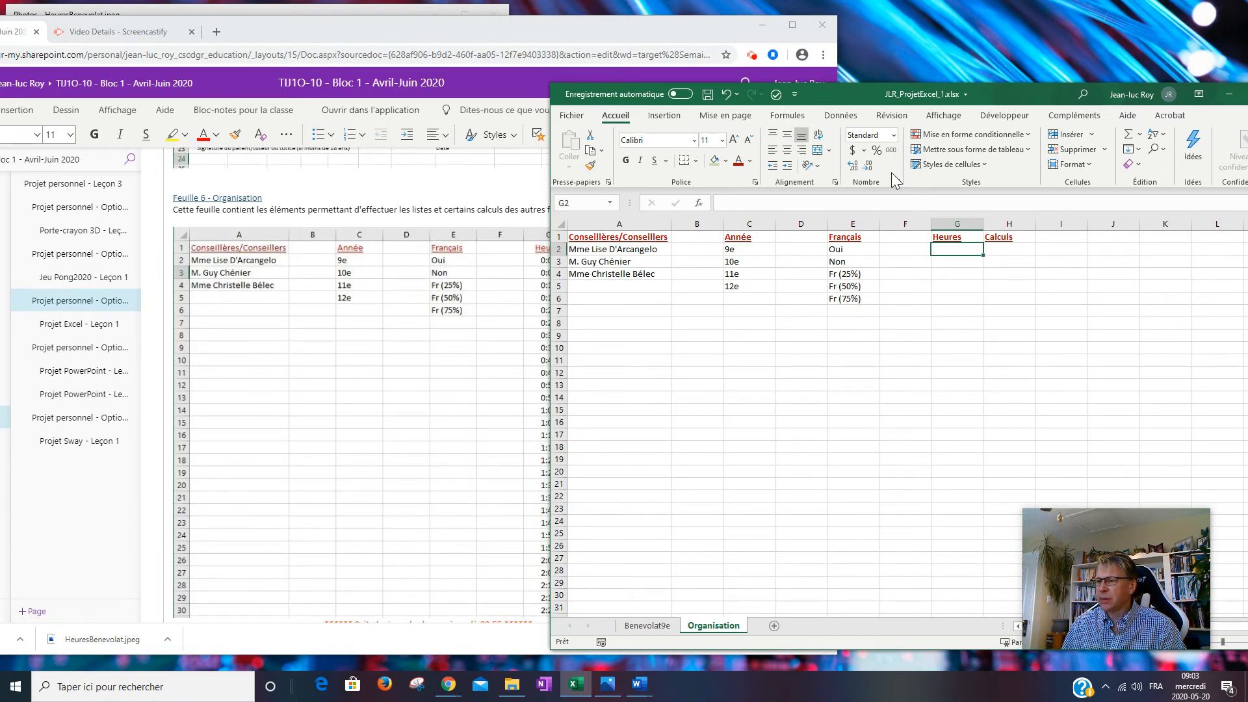
Give column G the Heure 13:30 format with Centré horizontal and vertical alignment.
left_click(955, 224)
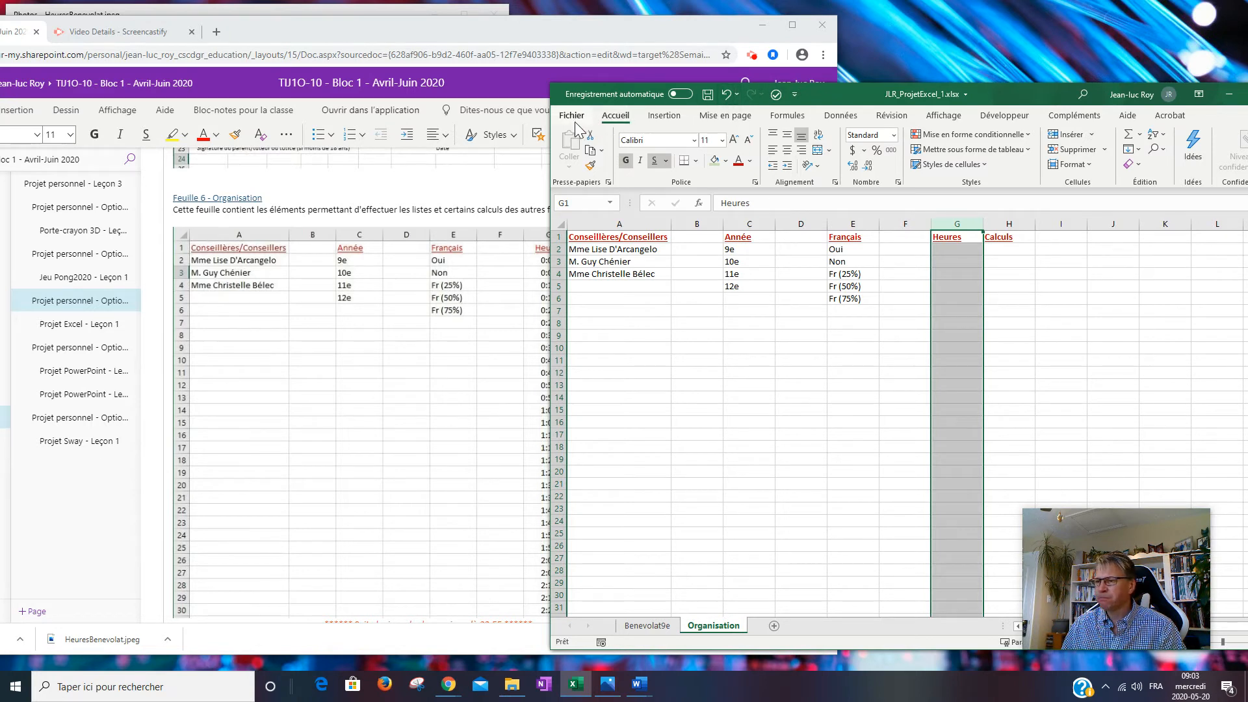
right_click(950, 252)
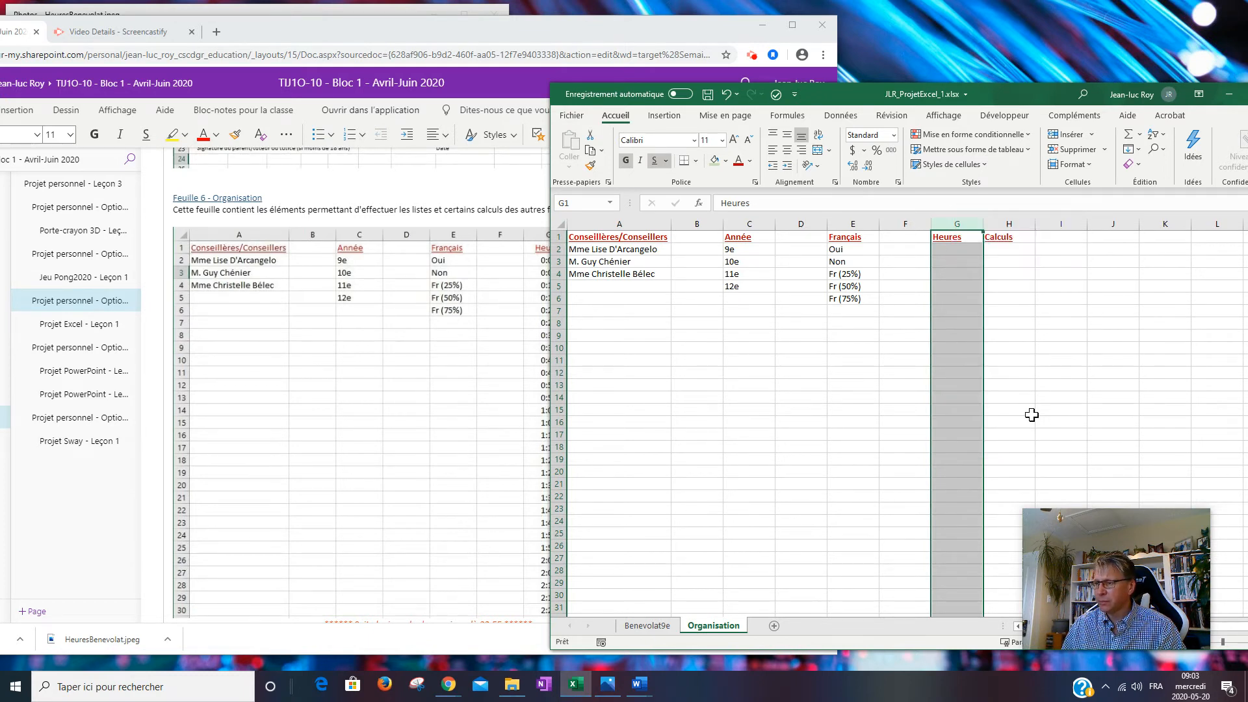
left_click(1032, 415)
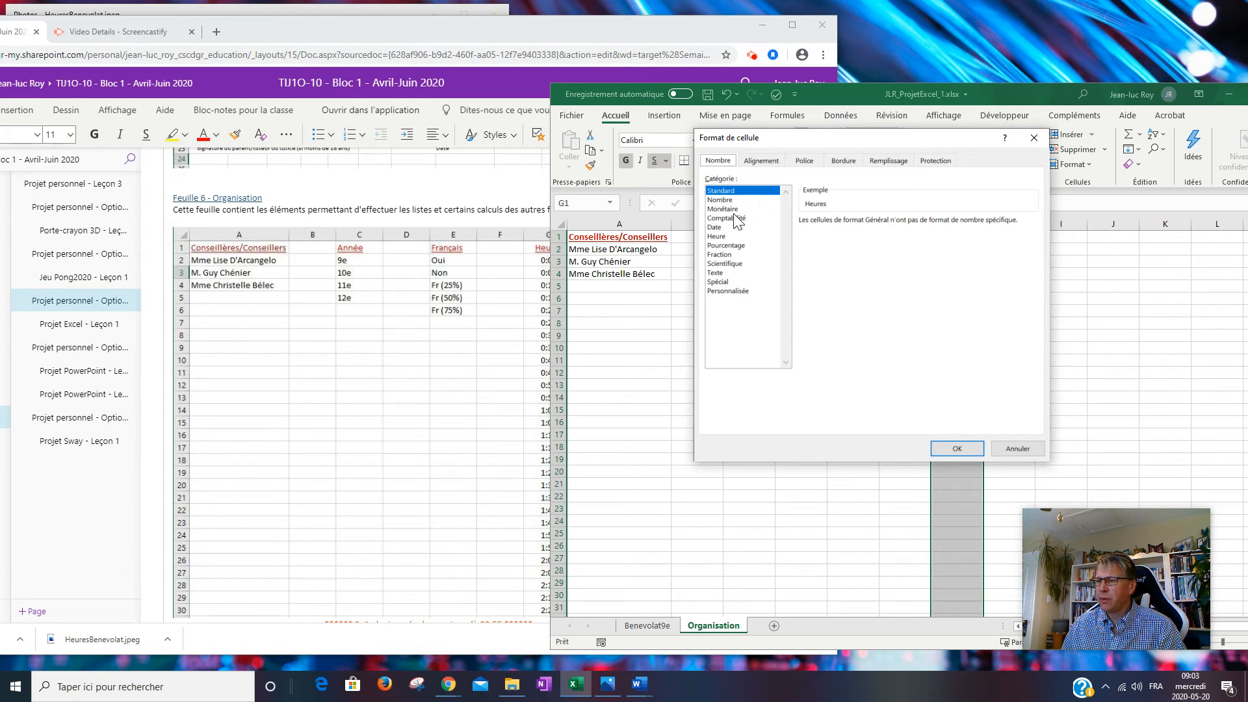
left_click(728, 238)
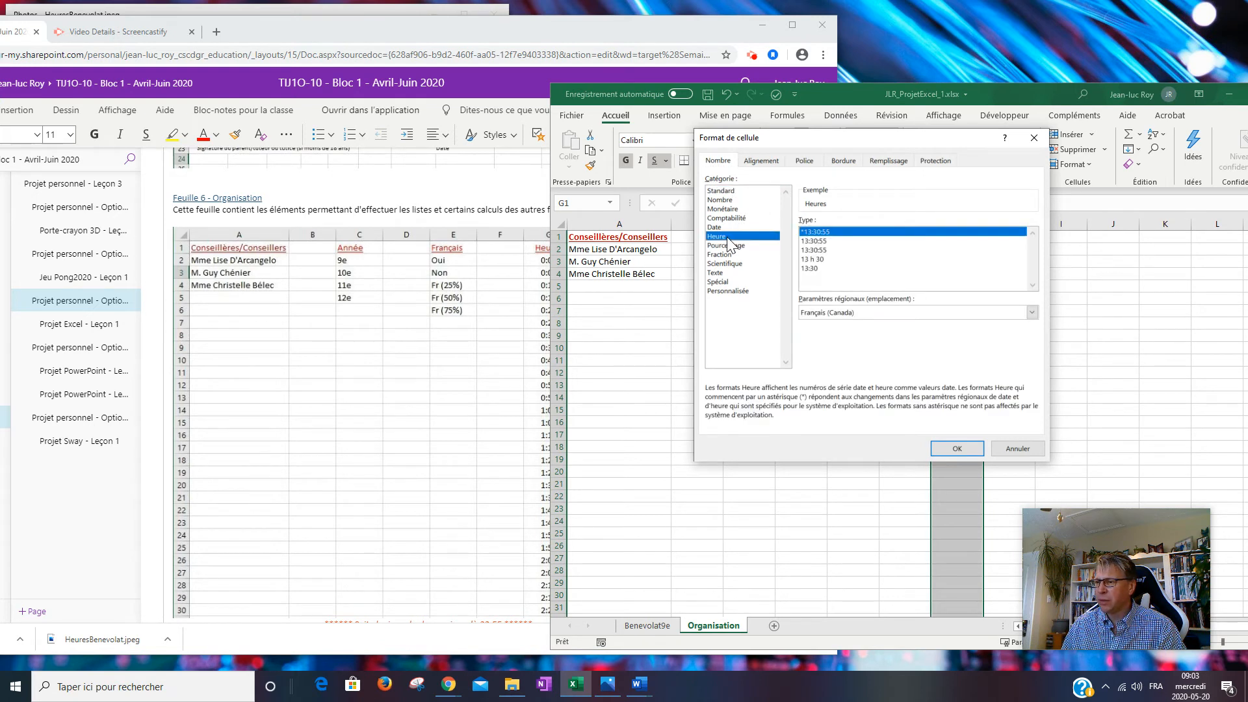
left_click(824, 270)
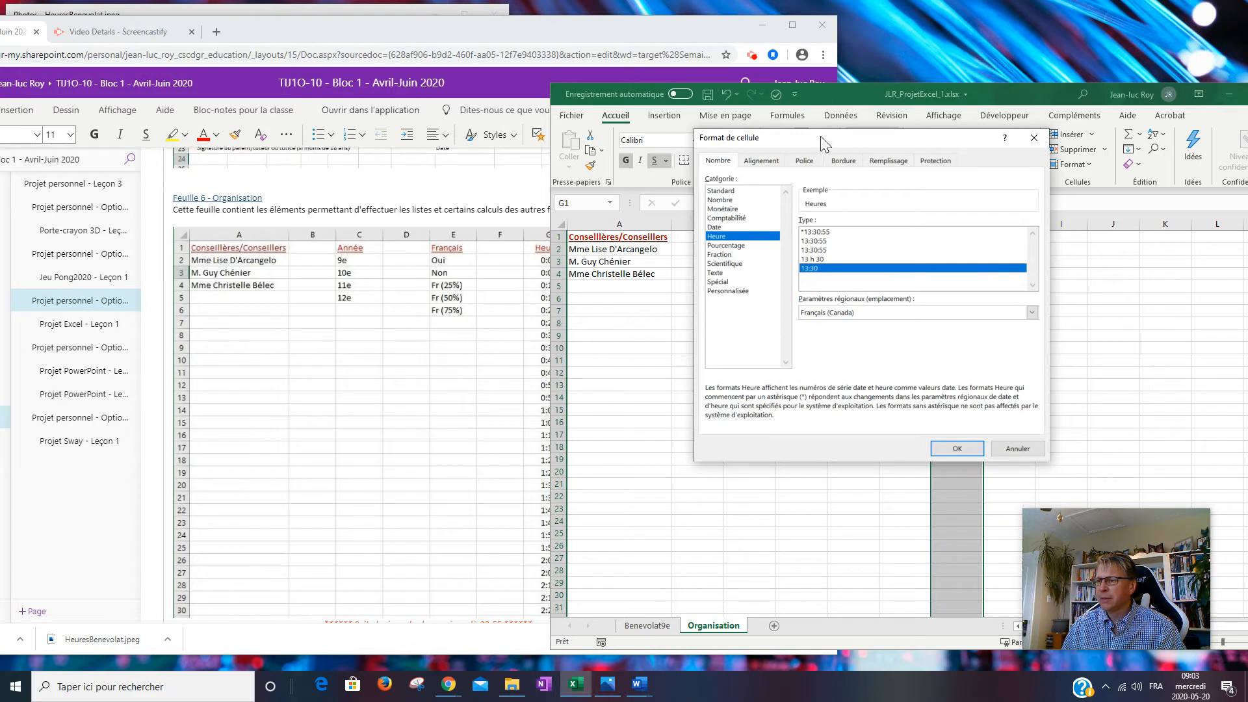
left_click(771, 160)
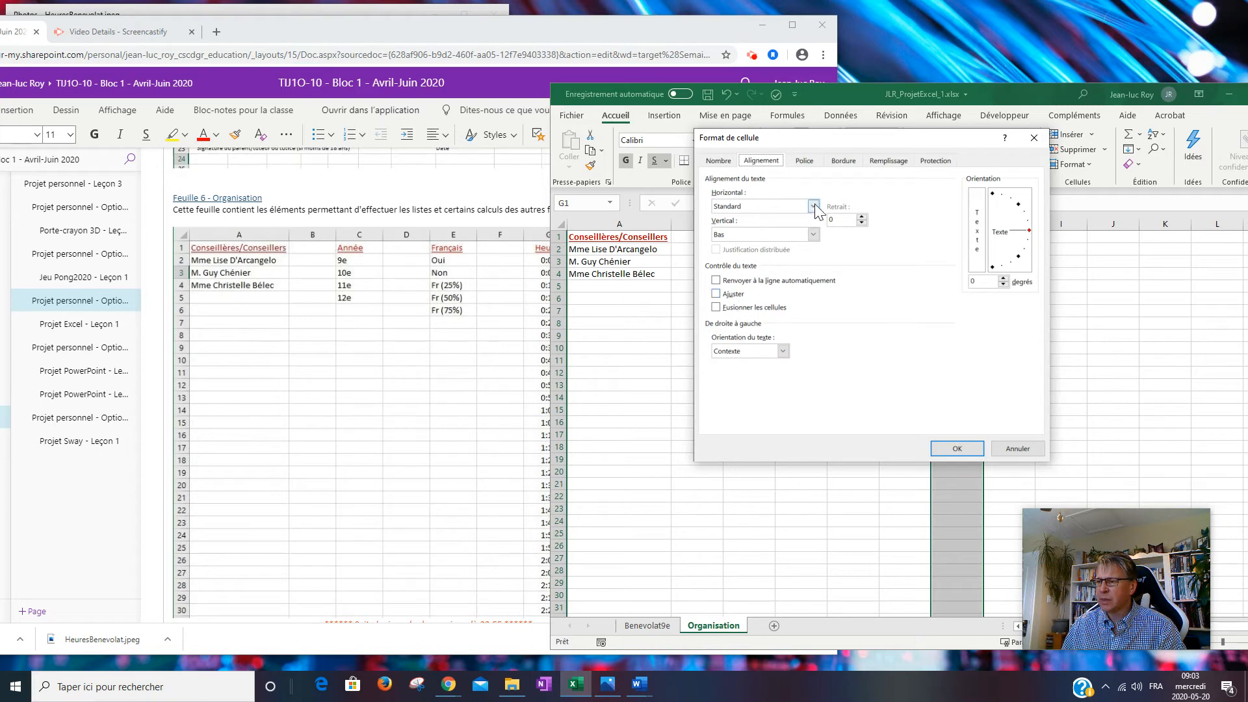
left_click(813, 206)
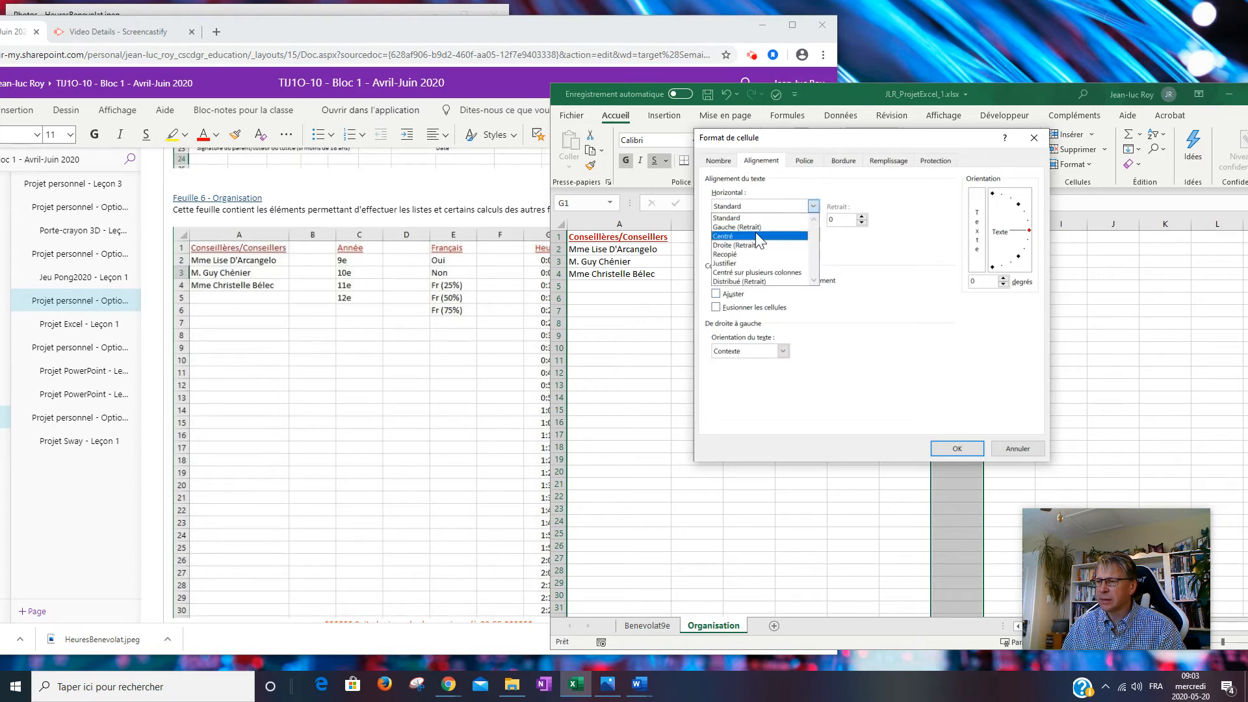
left_click(755, 232)
left_click(813, 234)
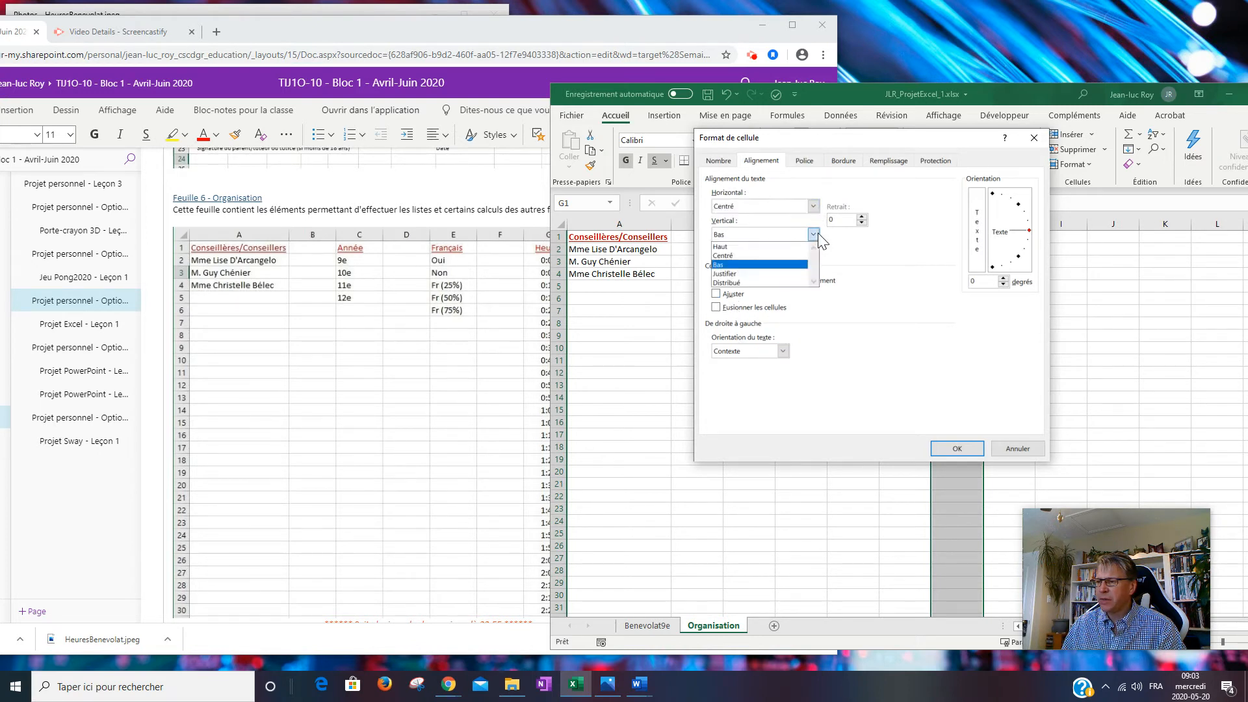
left_click(749, 256)
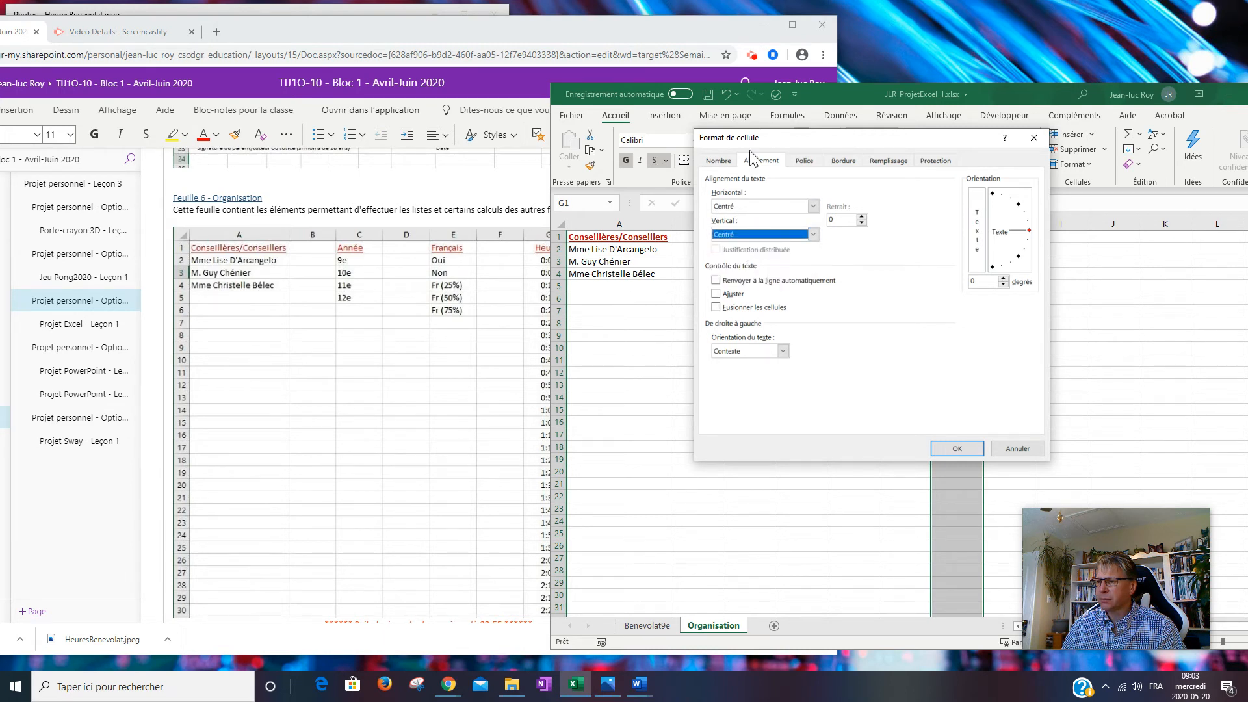
left_click(956, 448)
left_click(965, 249)
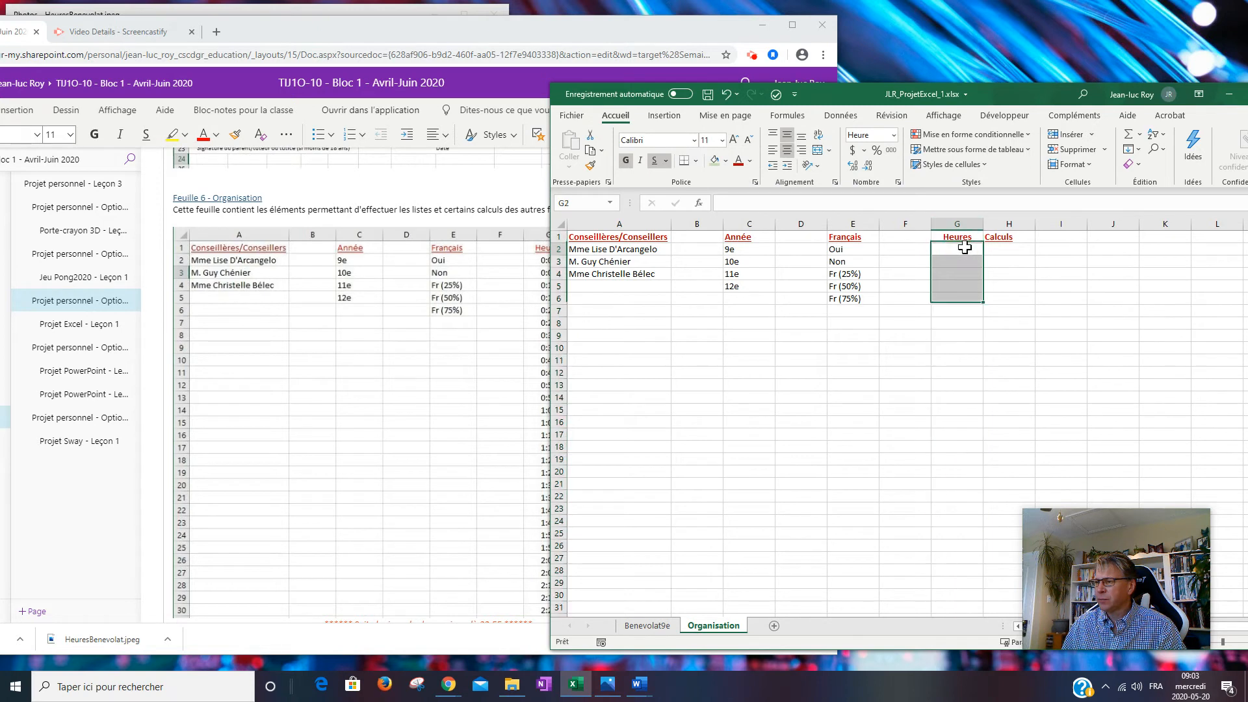
Enter 0:00 in G2 as the first time value and reselect that cell.
left_click_drag(1025, 96, 1046, 74)
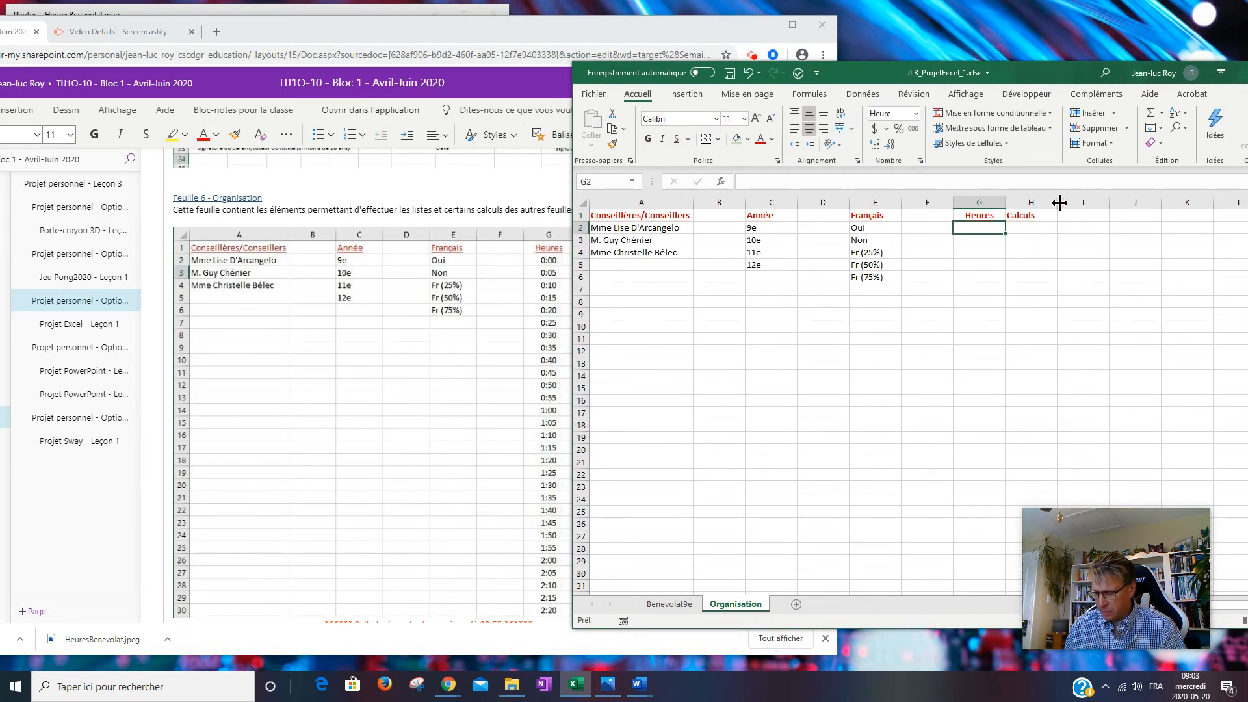
type("0")
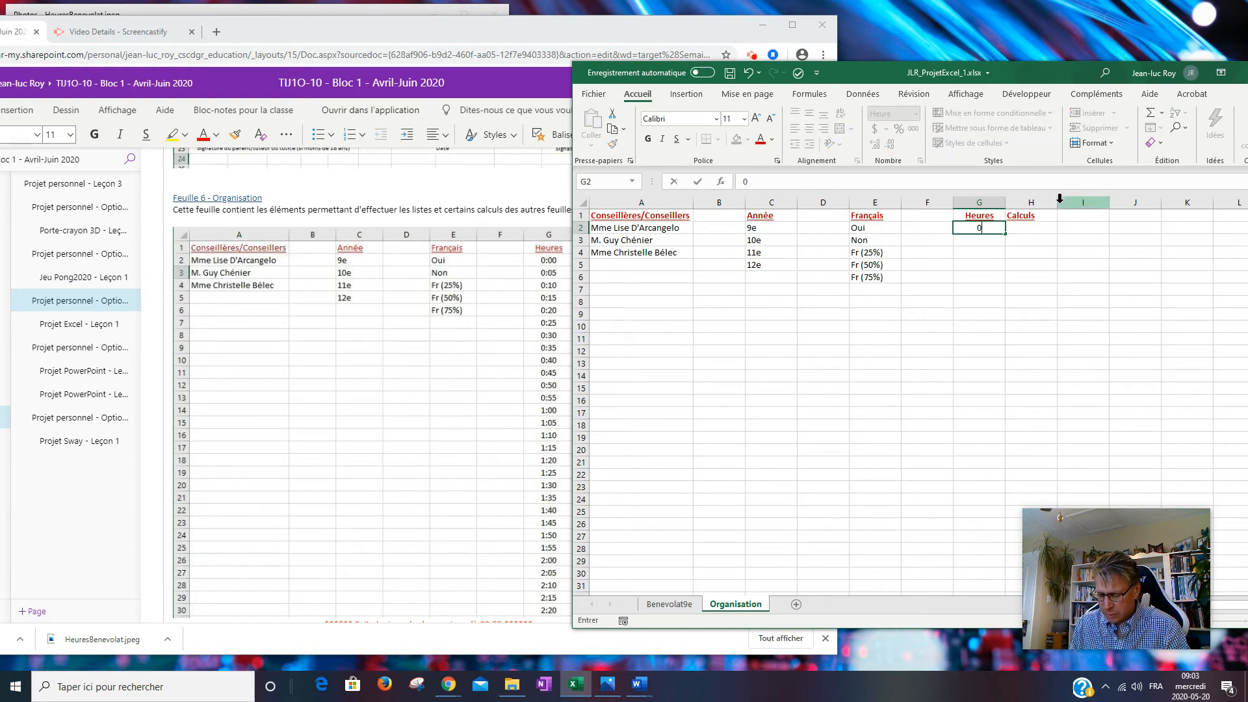
type(":00")
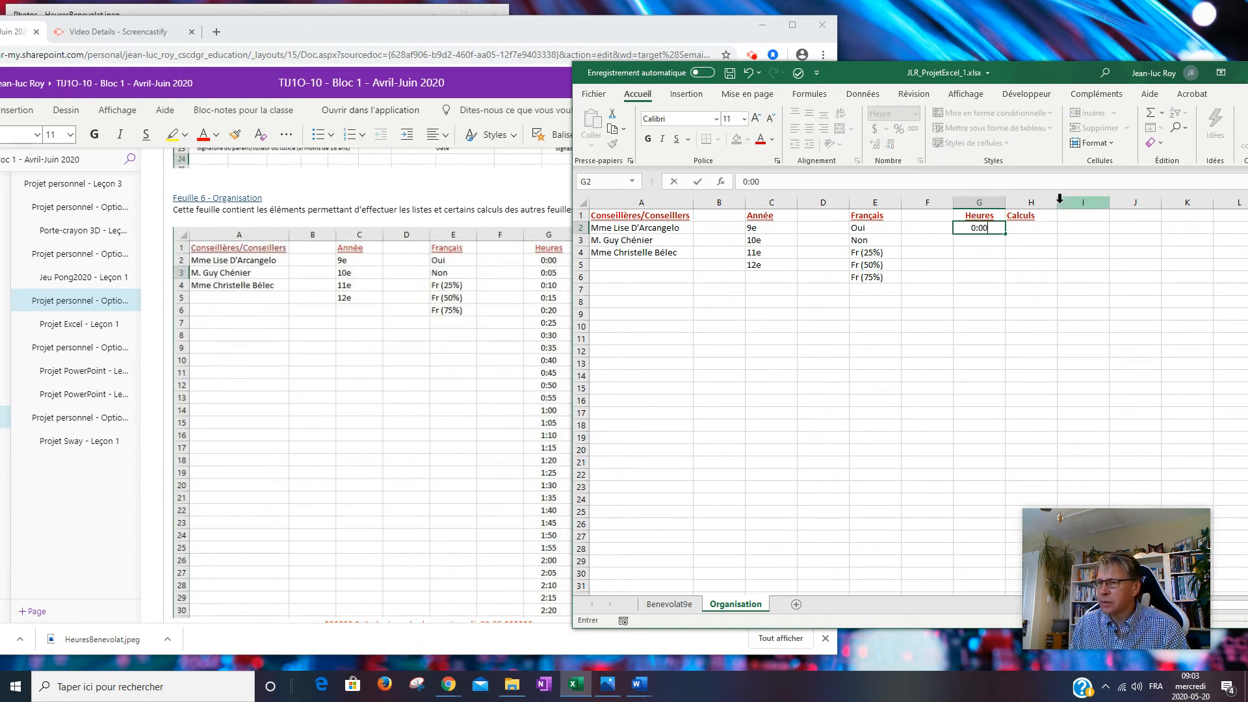
key("Return")
left_click(988, 250)
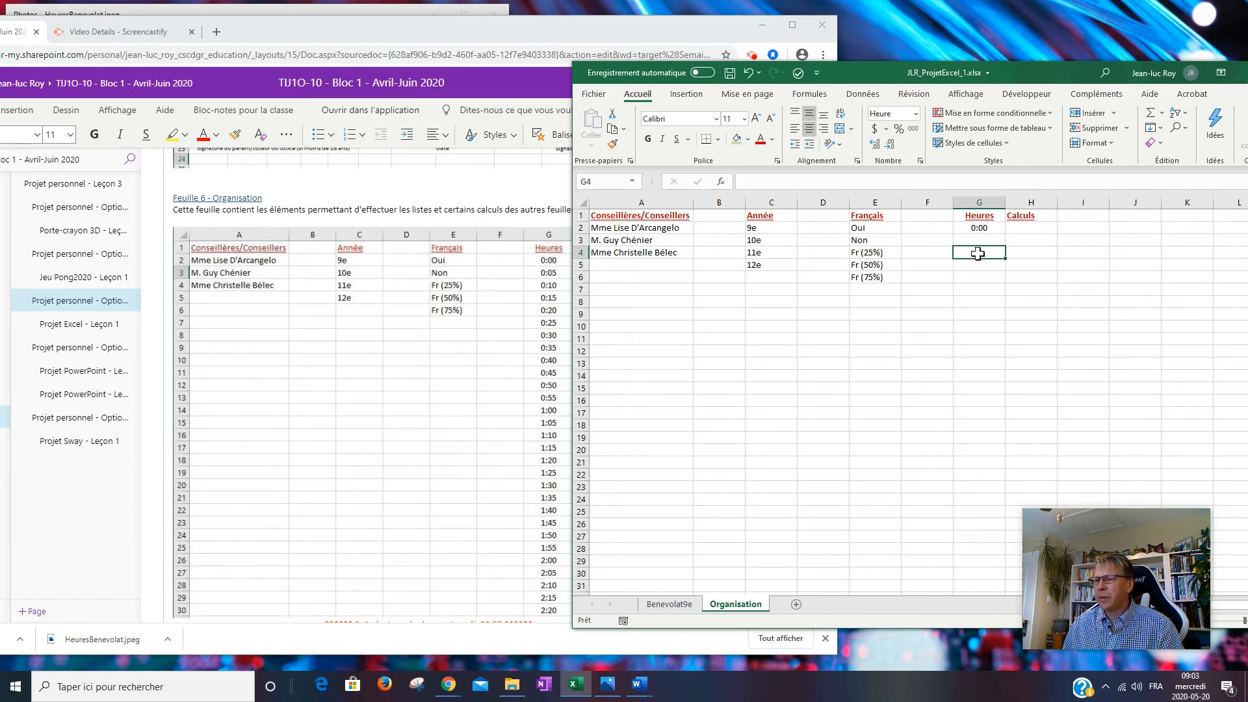
left_click(986, 227)
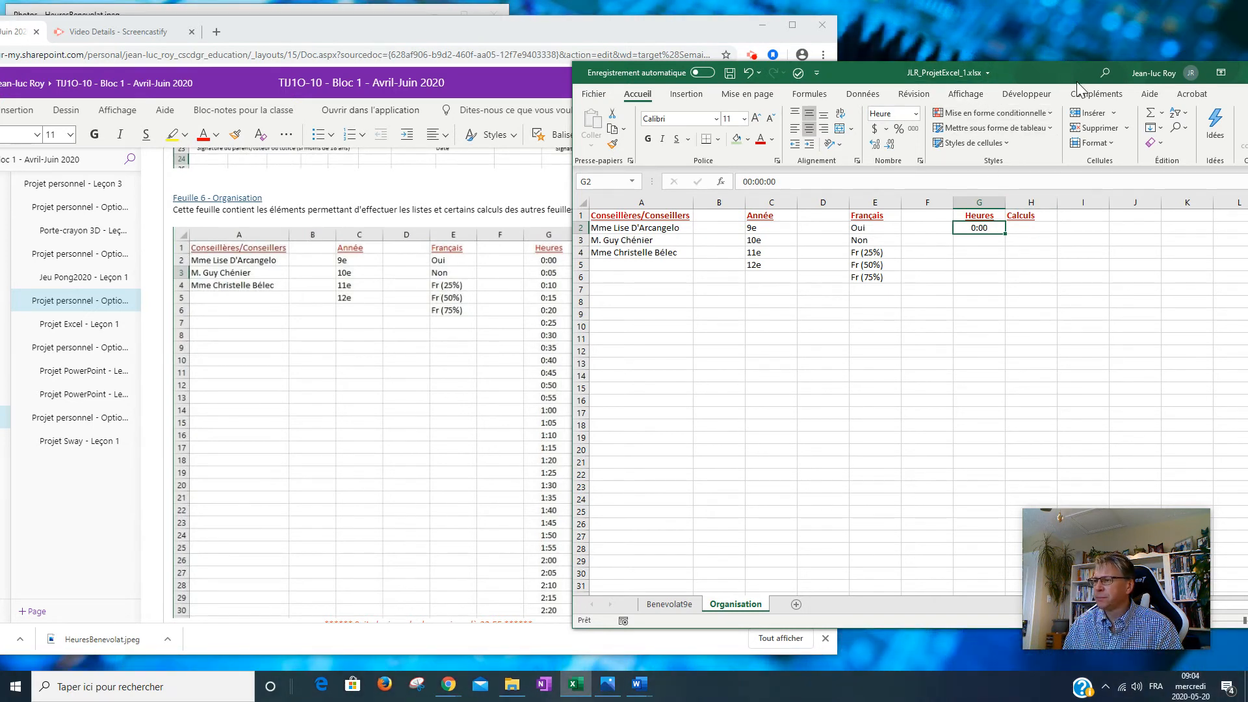
left_click(865, 96)
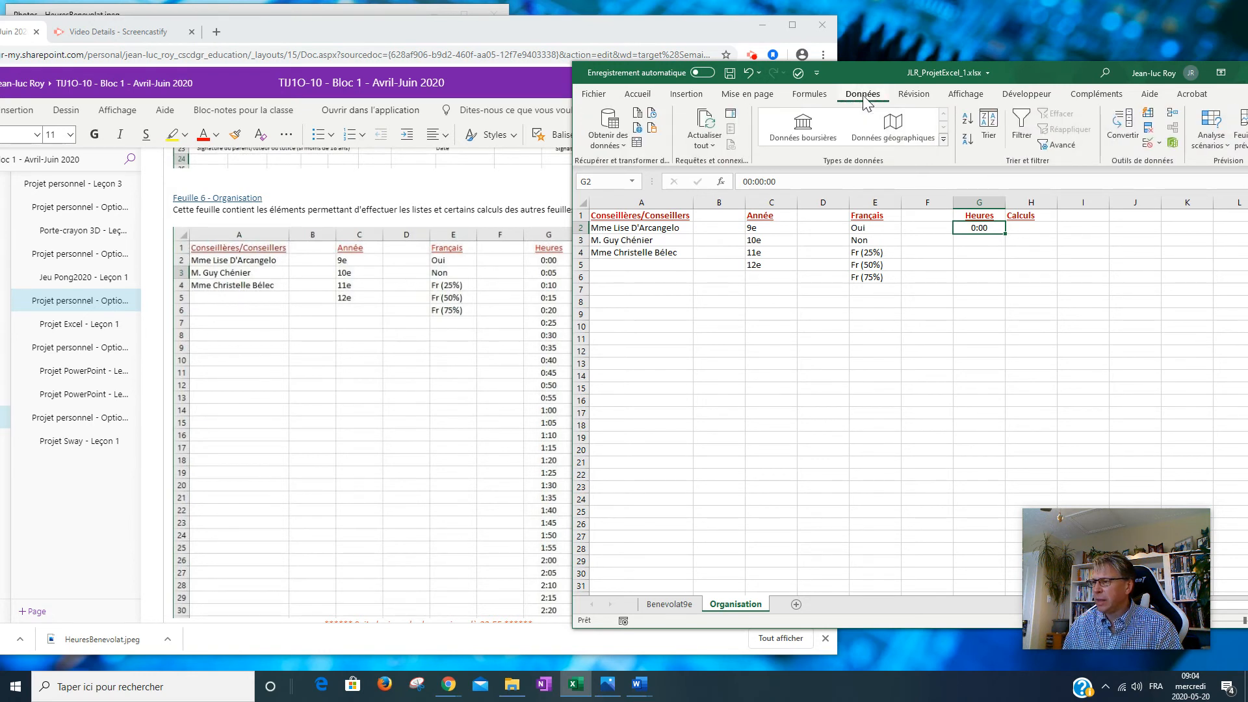
left_click(1159, 144)
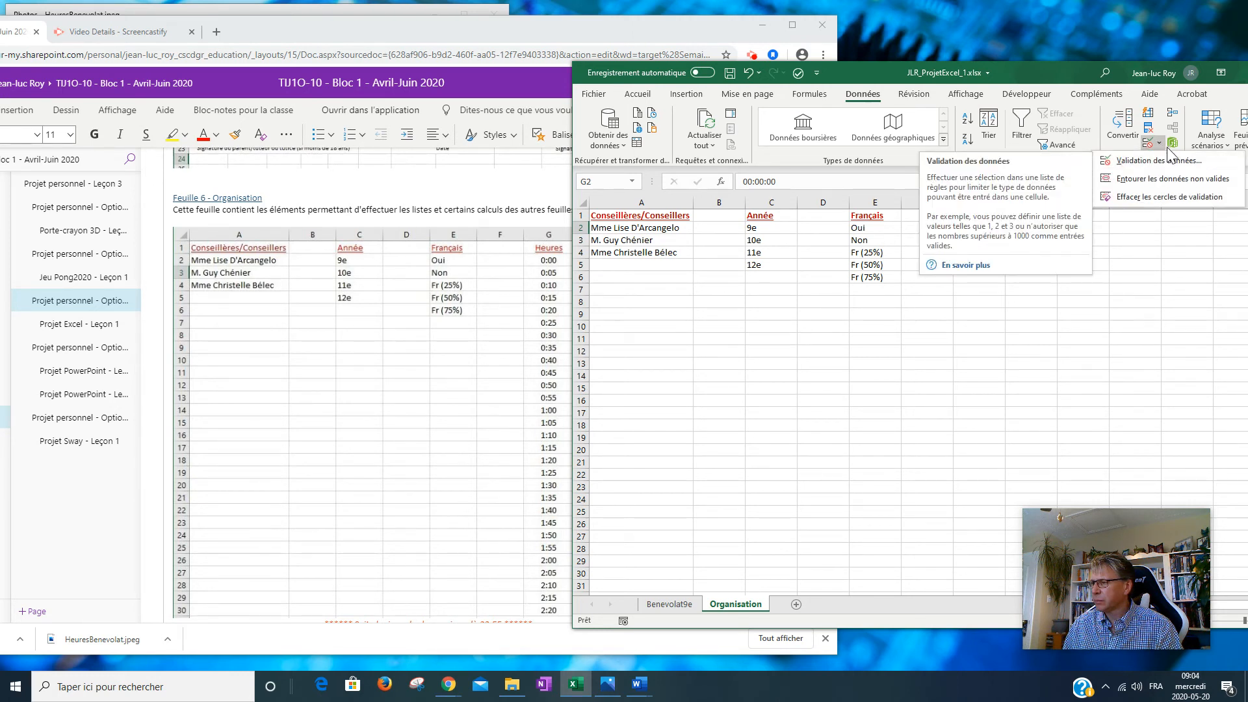
left_click(1160, 141)
left_click(1160, 142)
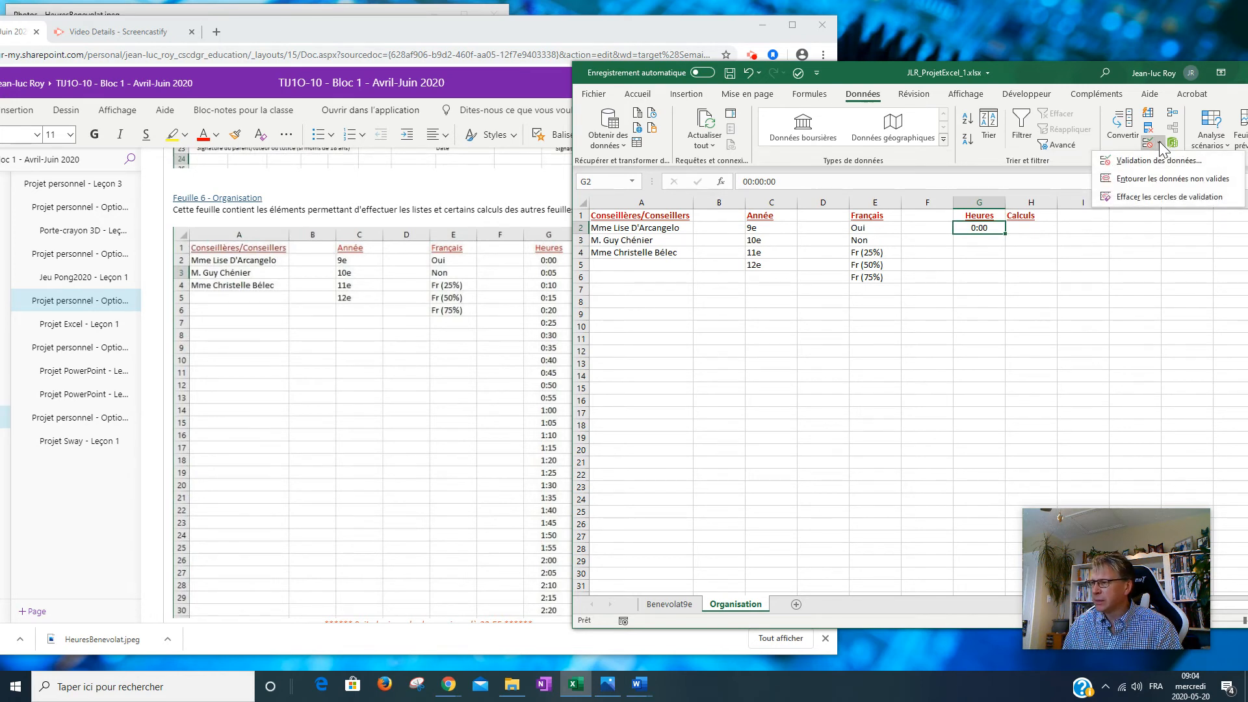
left_click(1168, 167)
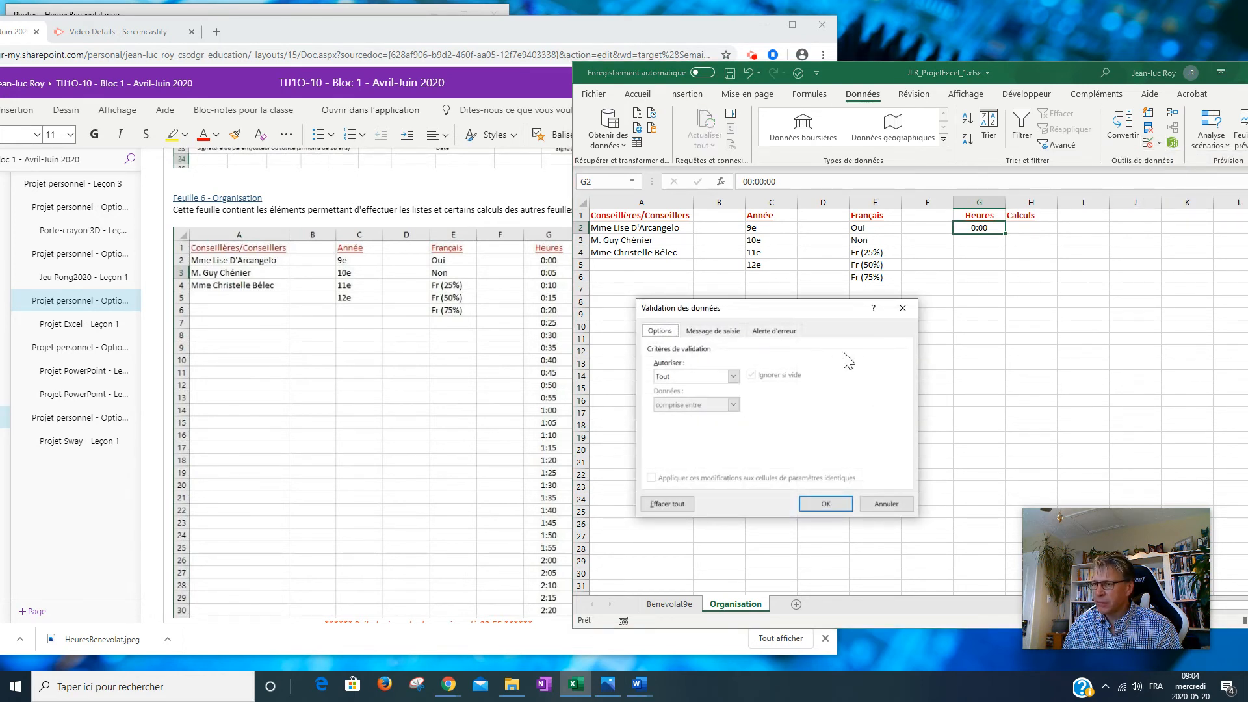
left_click(732, 377)
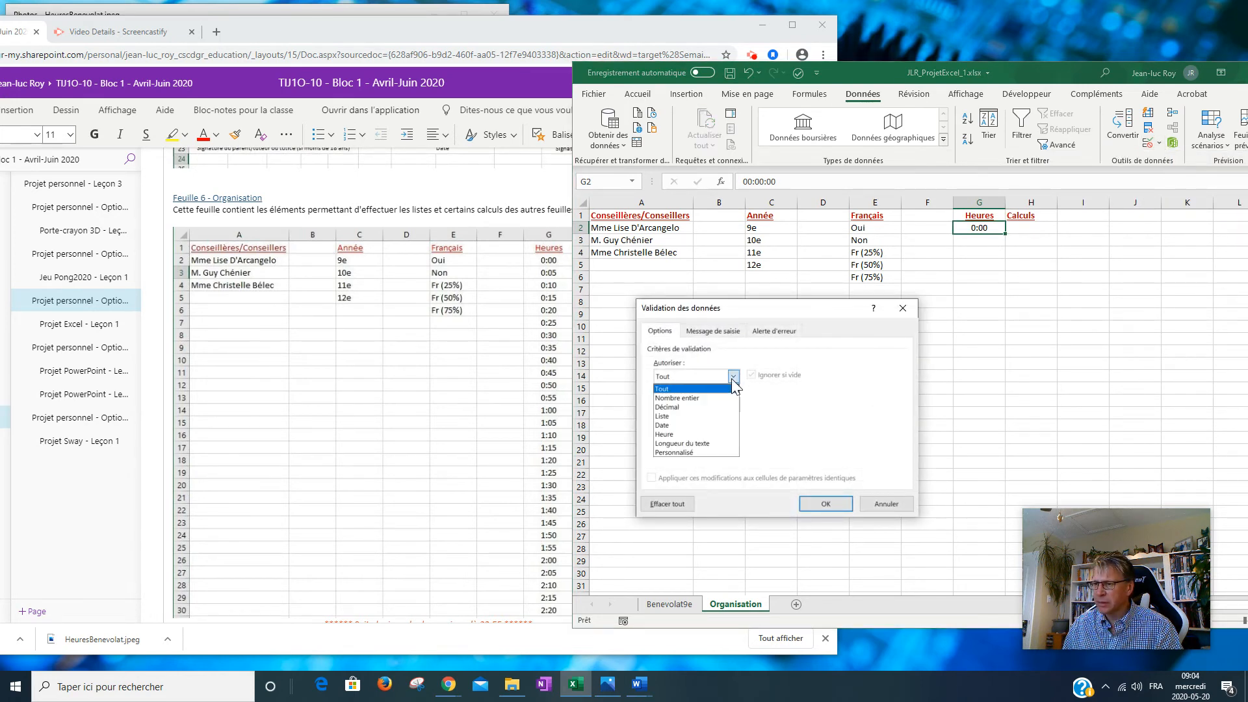
left_click(683, 416)
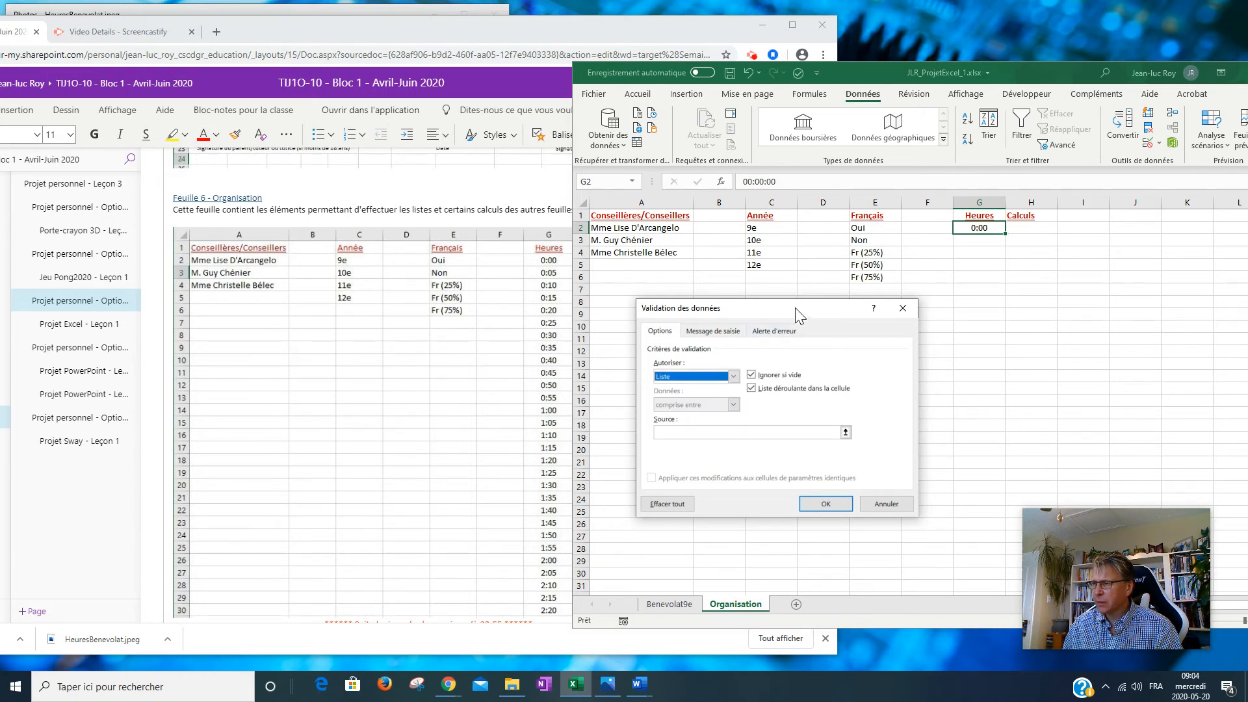
left_click_drag(800, 309, 774, 291)
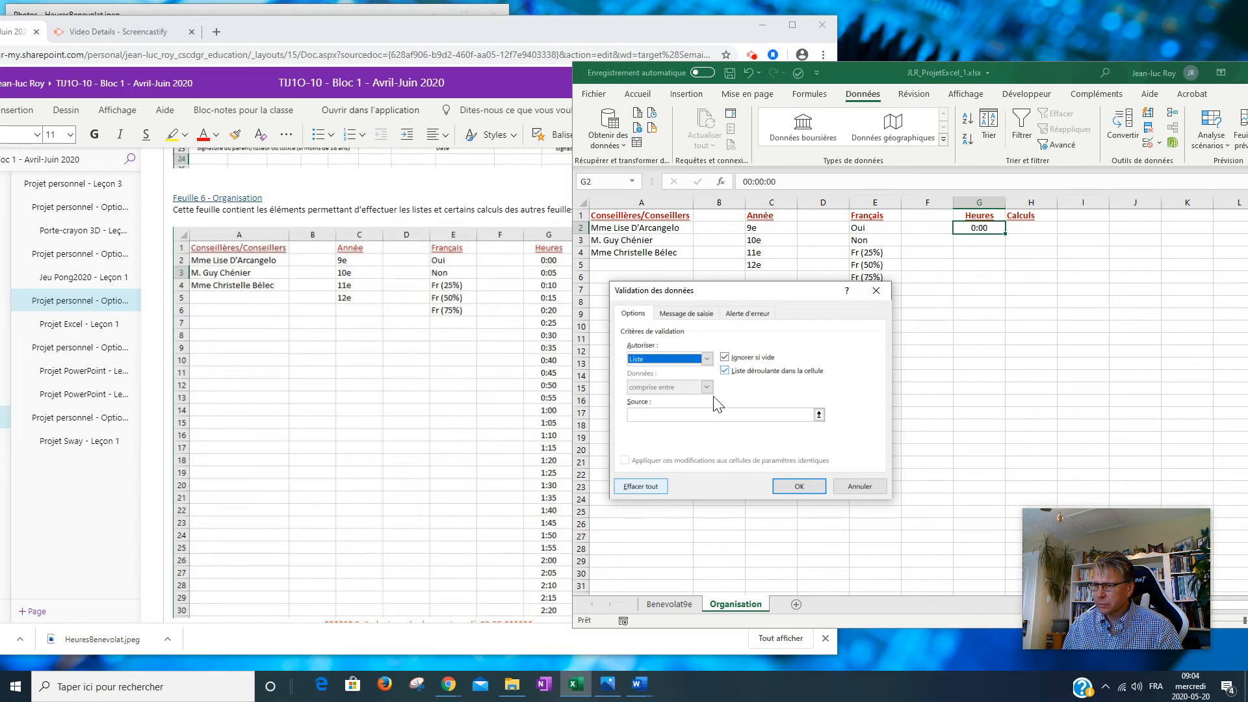
left_click(705, 414)
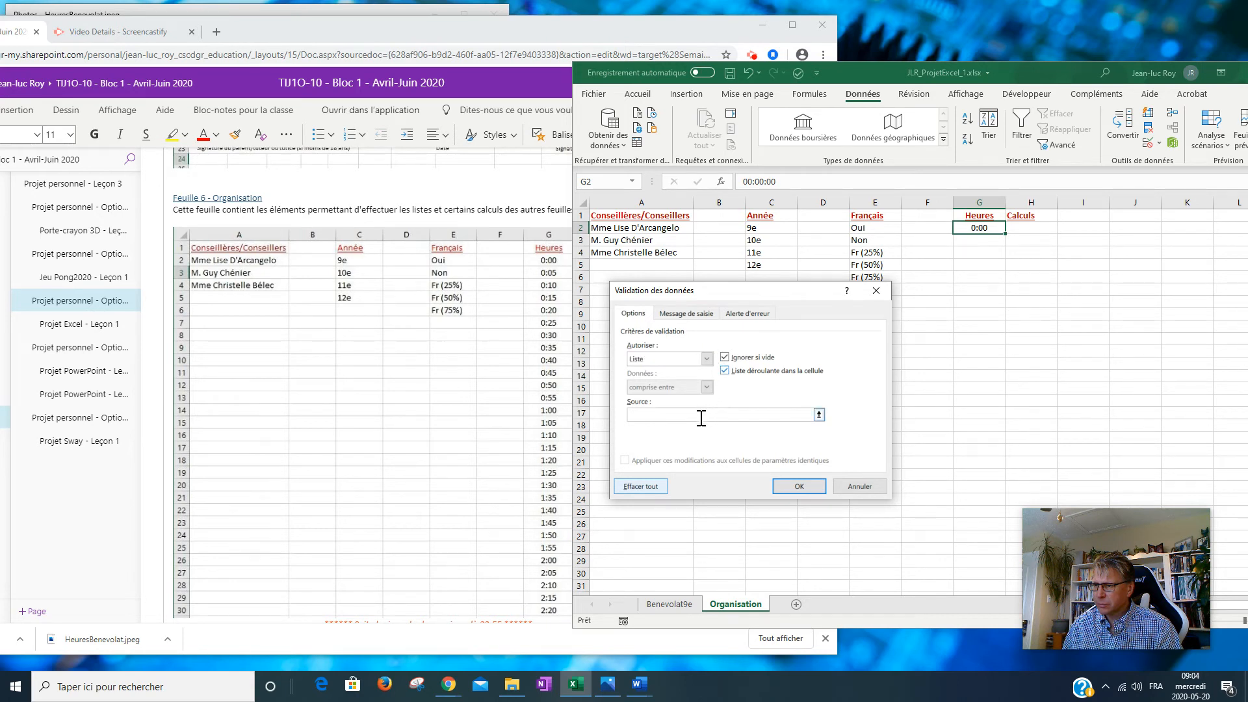
left_click(860, 486)
left_click(982, 247)
left_click(986, 228)
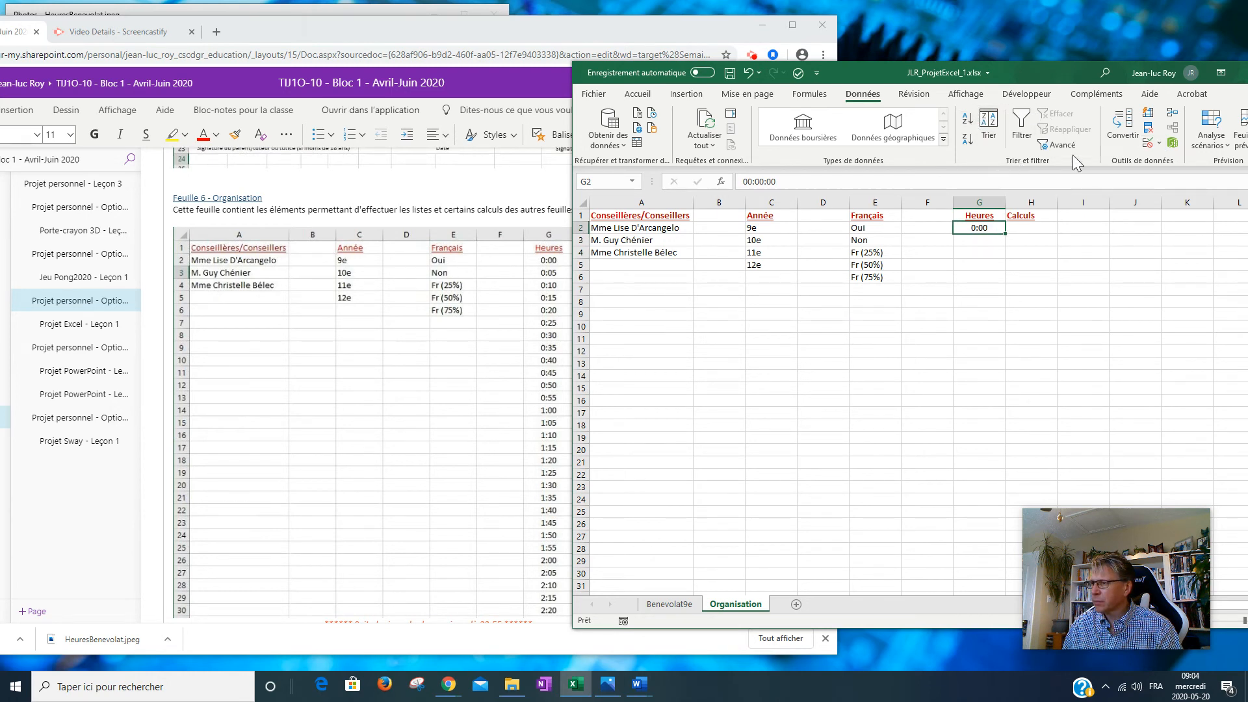
left_click(686, 93)
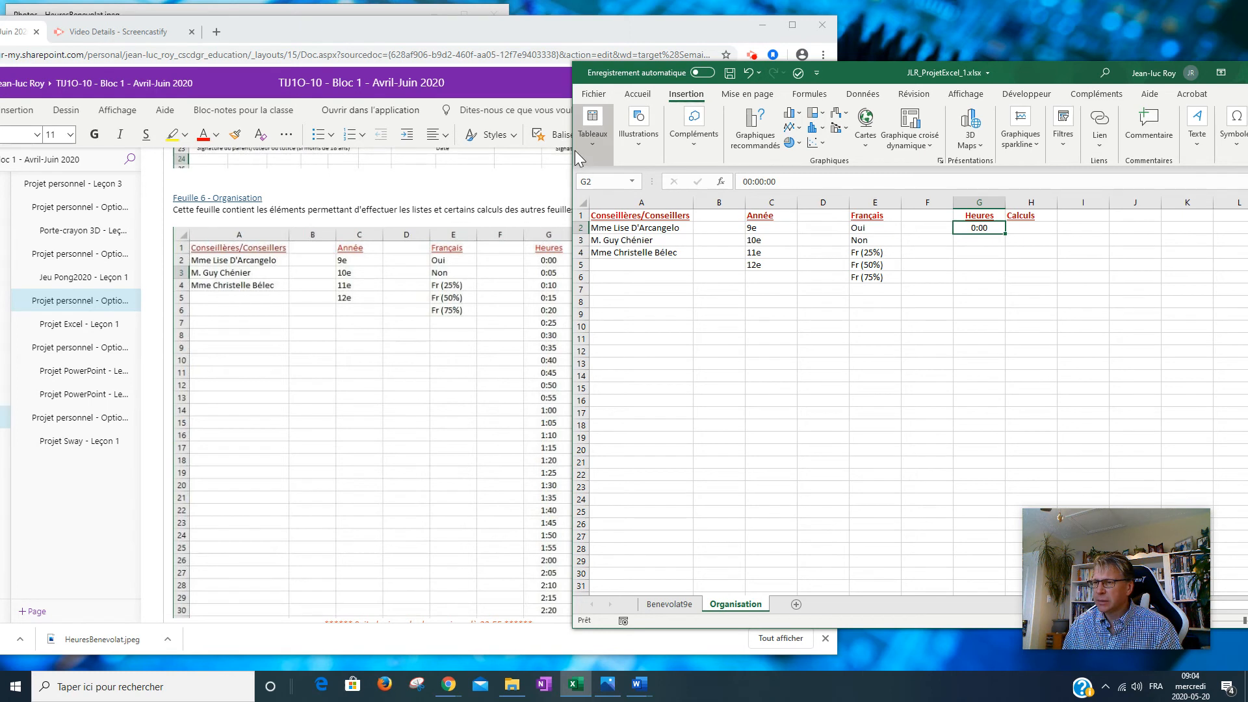
Widen the Excel window and open the Remplissage menu in the Accueil Édition group.
left_click_drag(567, 154, 288, 154)
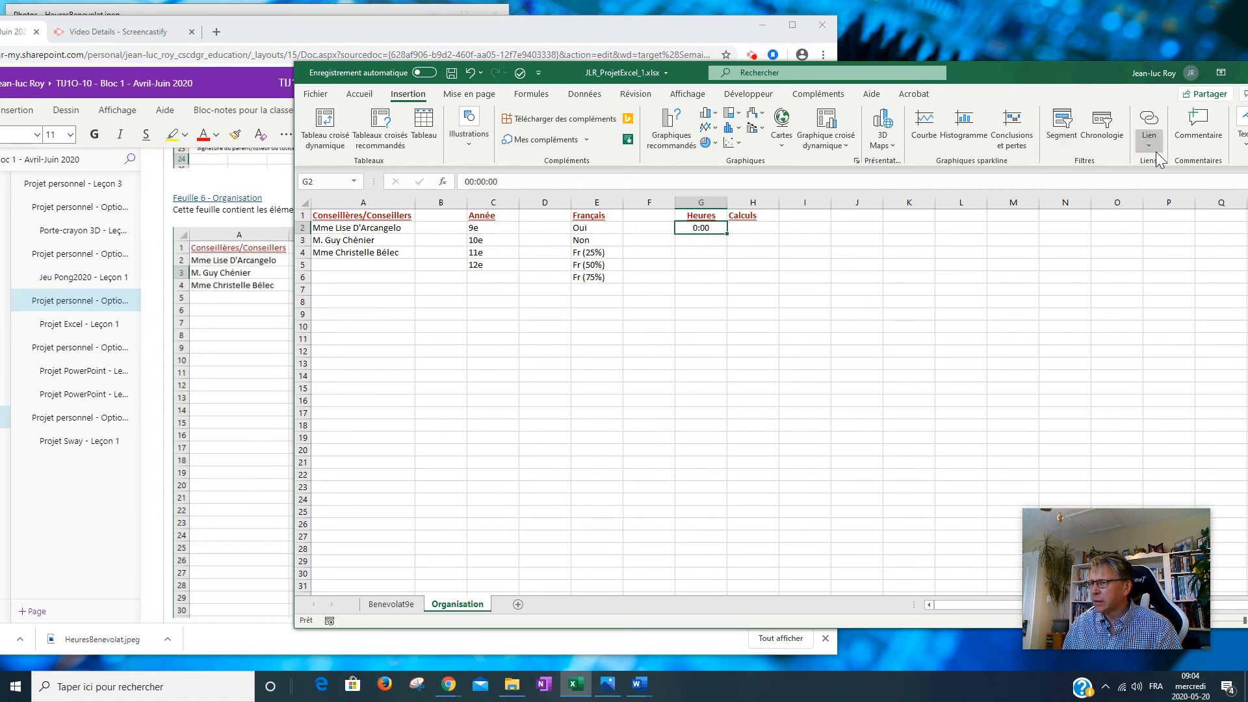
left_click(361, 95)
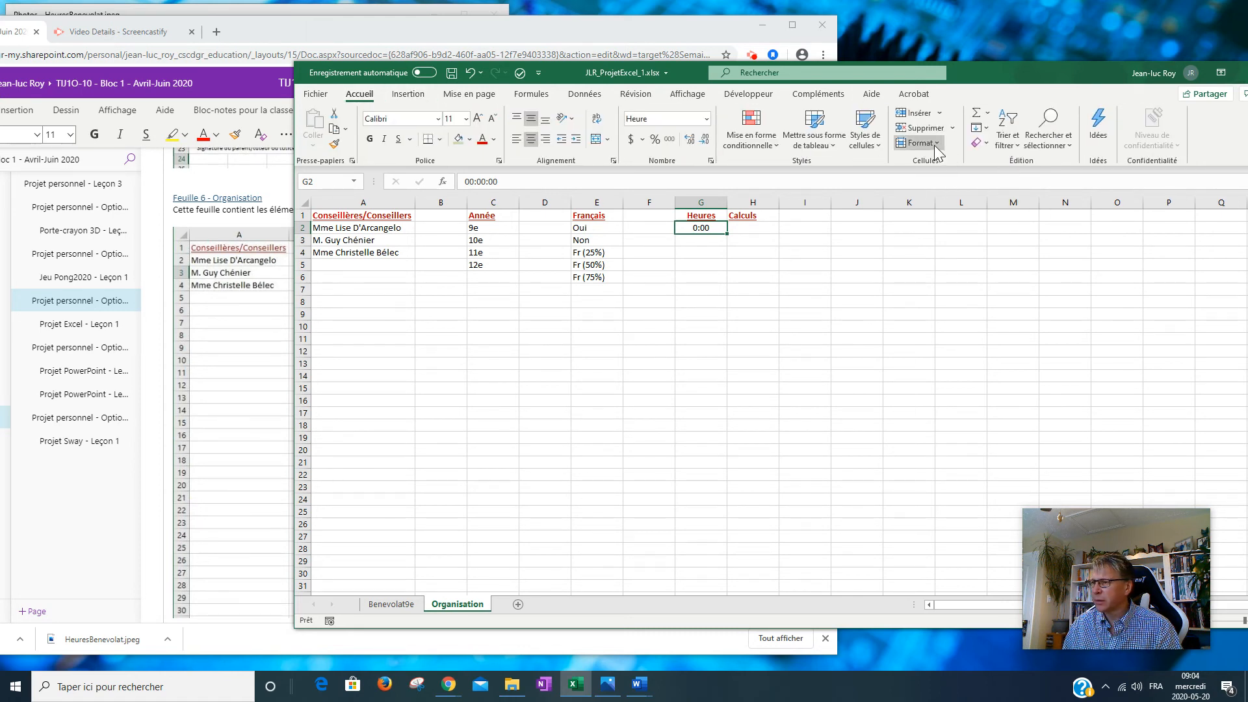
left_click(936, 144)
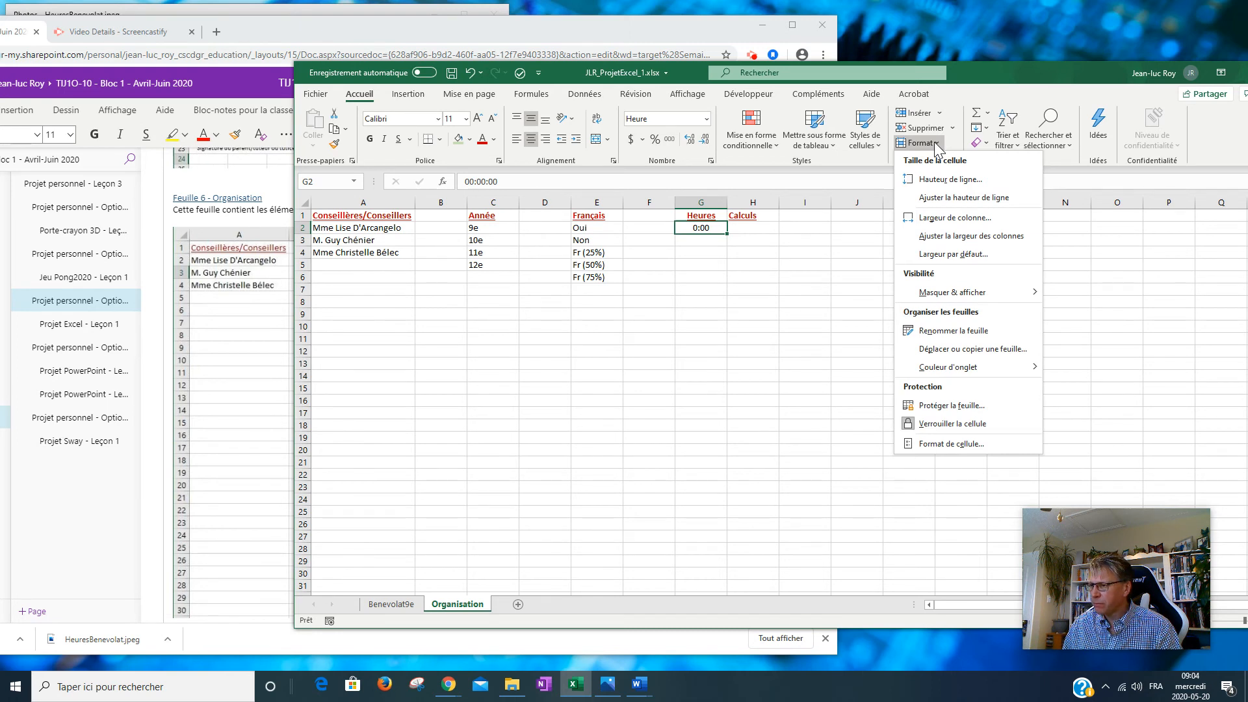
left_click(936, 145)
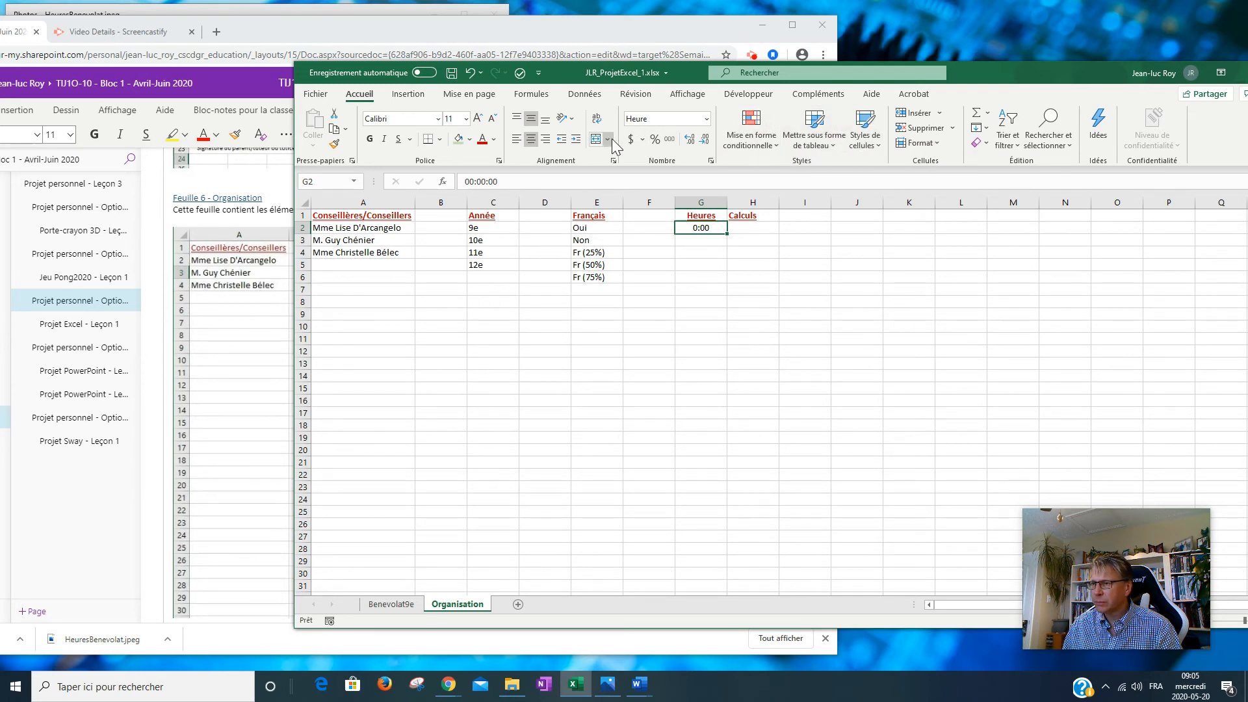
left_click(987, 128)
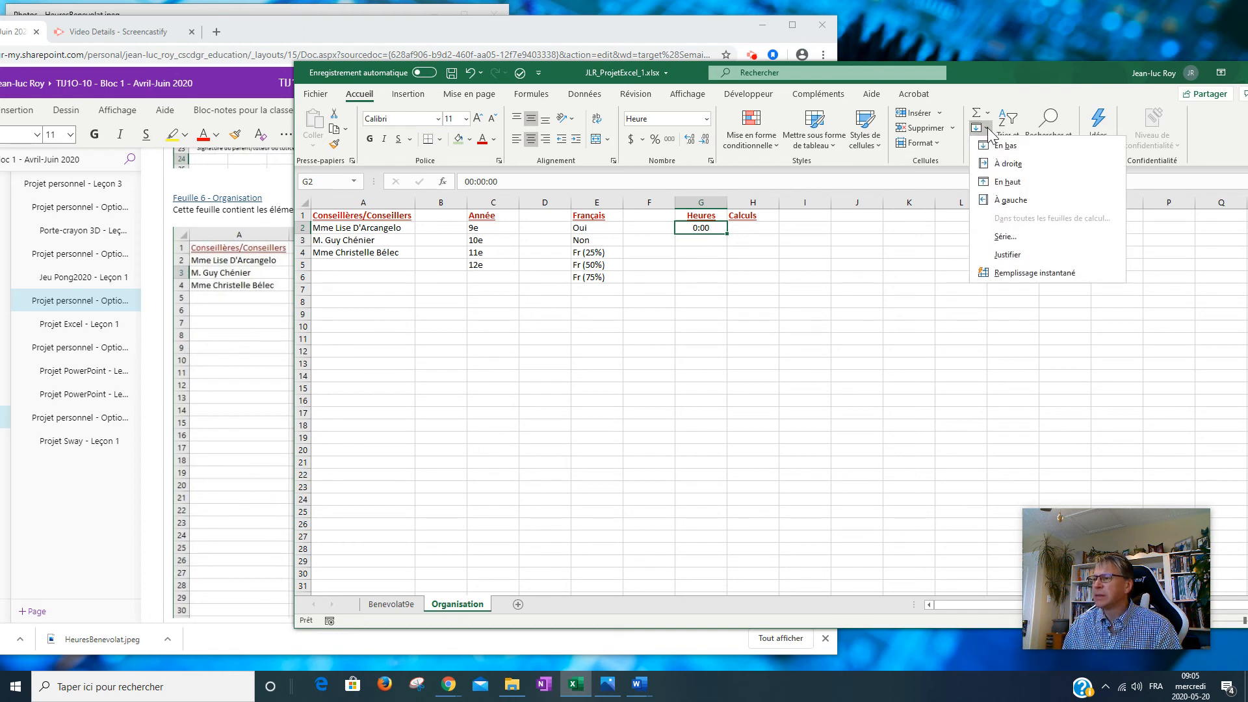
Fill column G from 0:00 as a linear series in 0:05 steps, stopping at 23:55.
left_click(1016, 236)
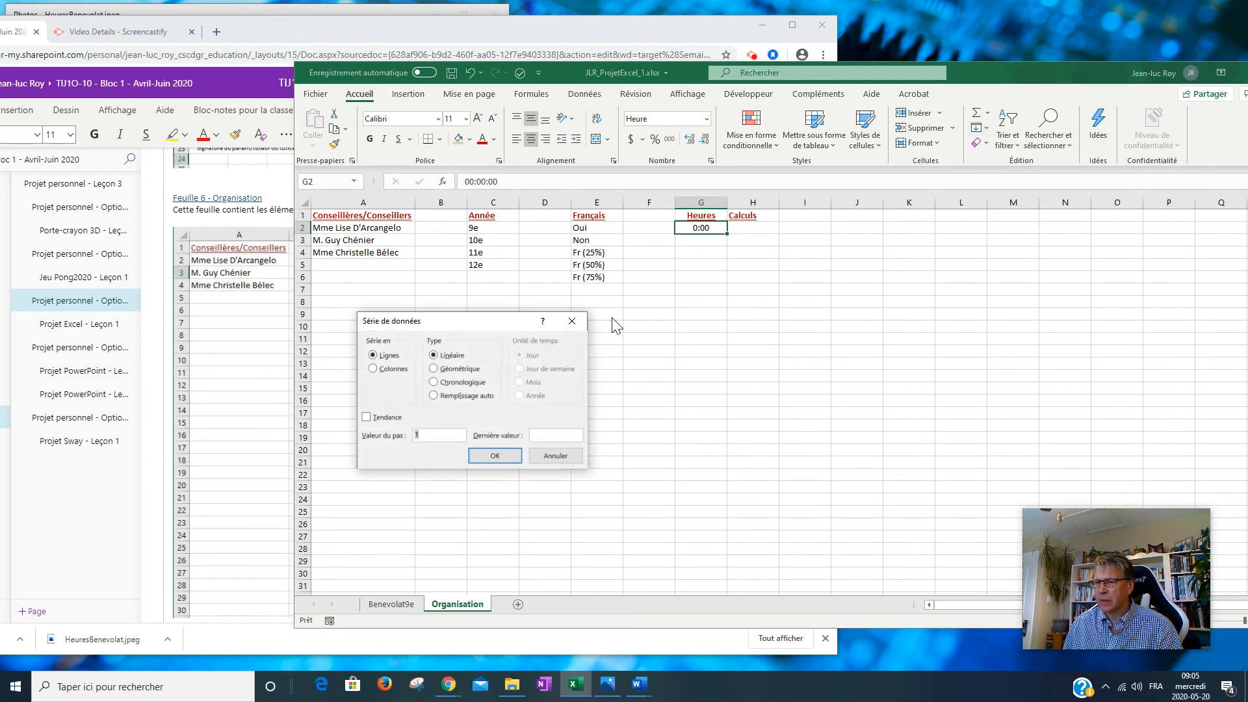
left_click(374, 369)
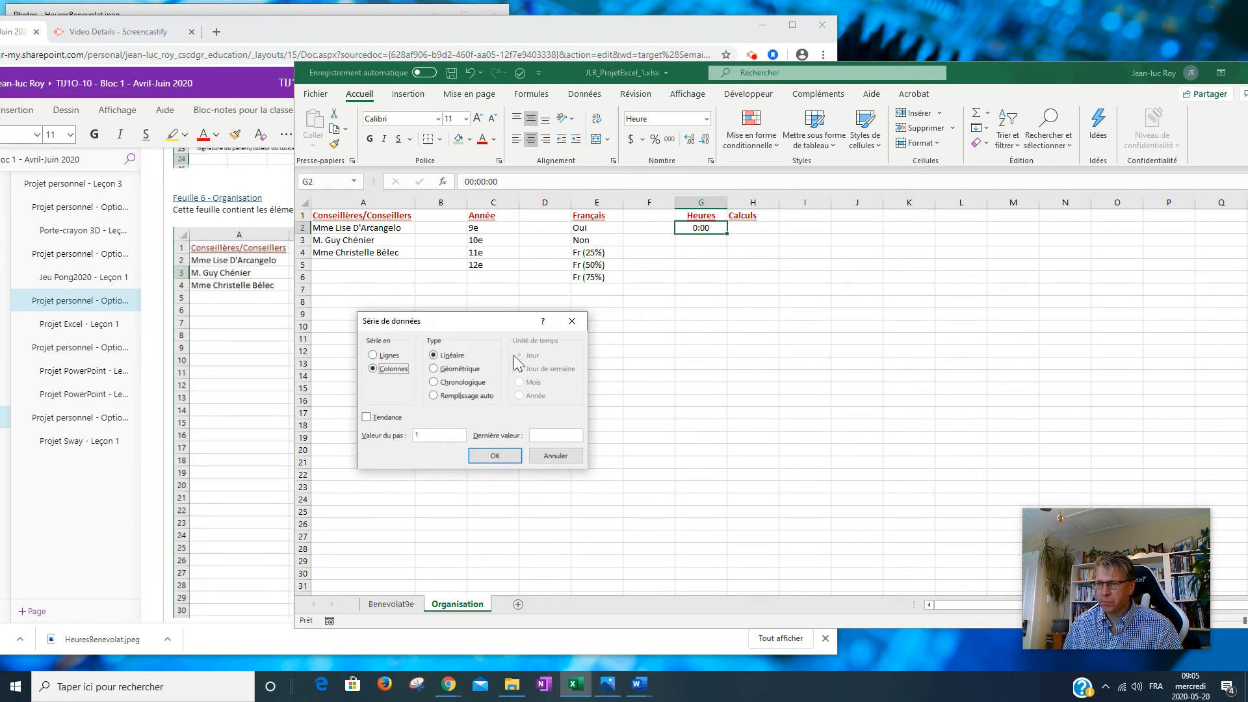
left_click(433, 436)
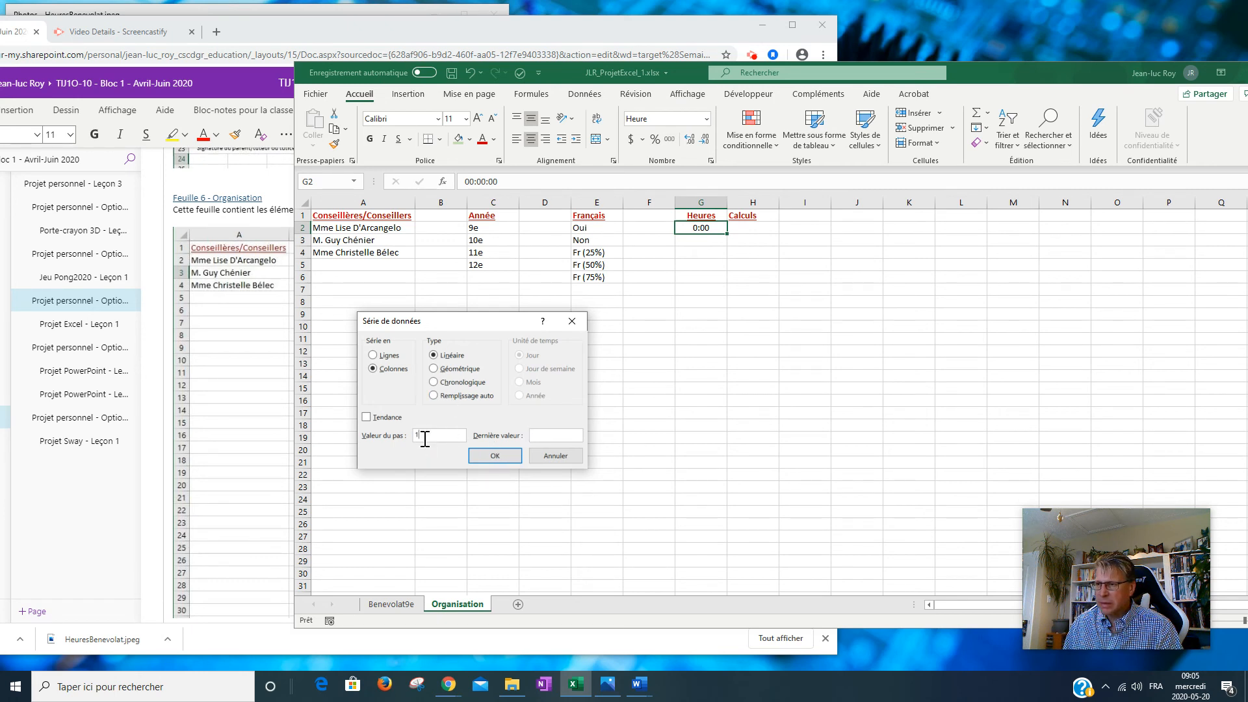
left_click_drag(490, 326, 737, 327)
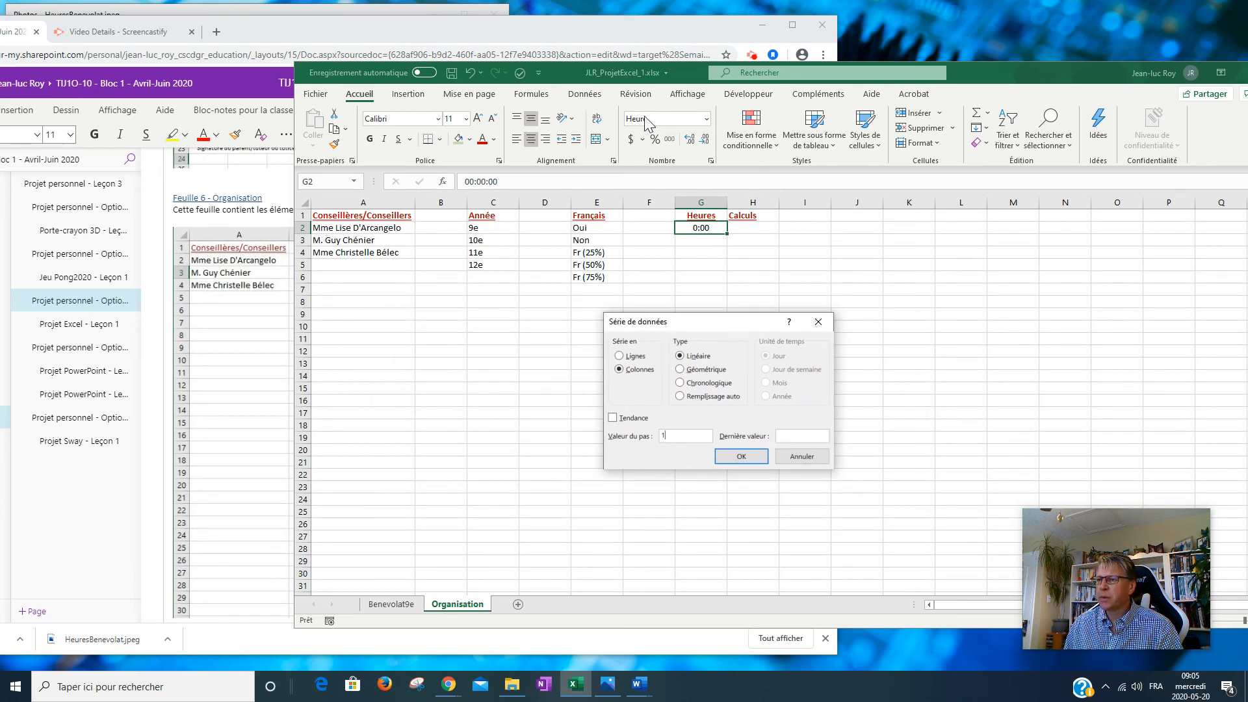
left_click_drag(672, 437, 628, 439)
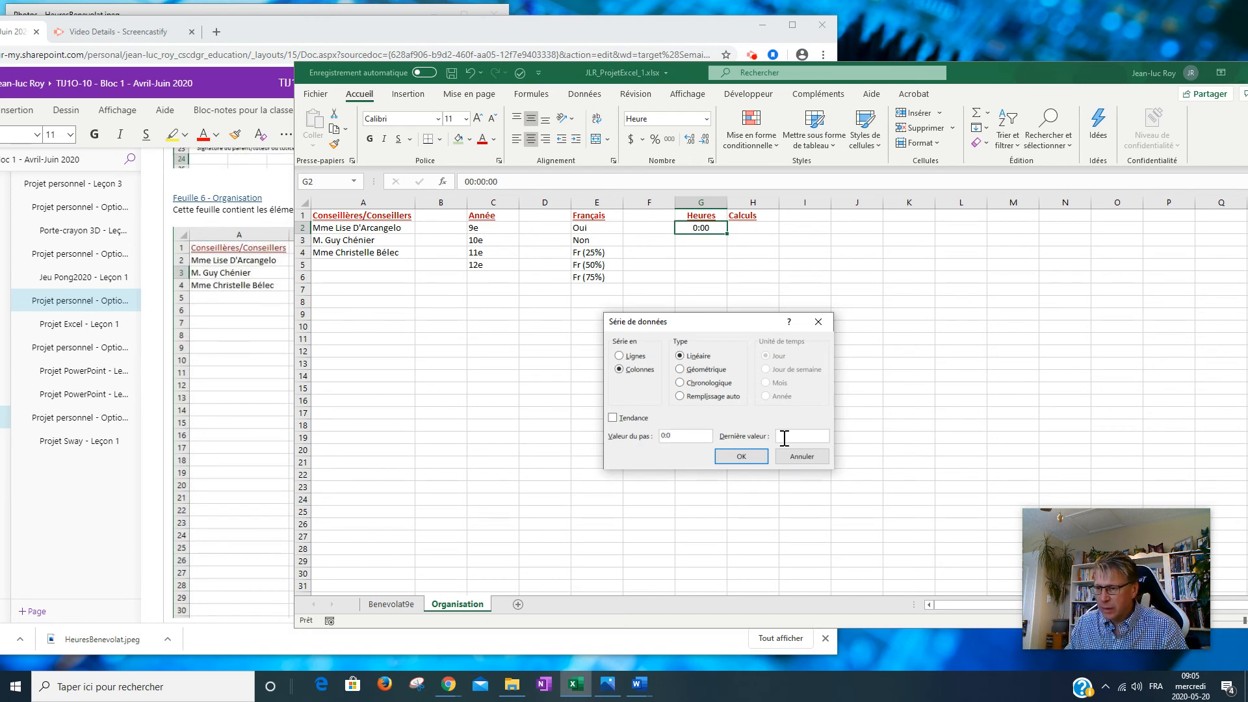
left_click(787, 439)
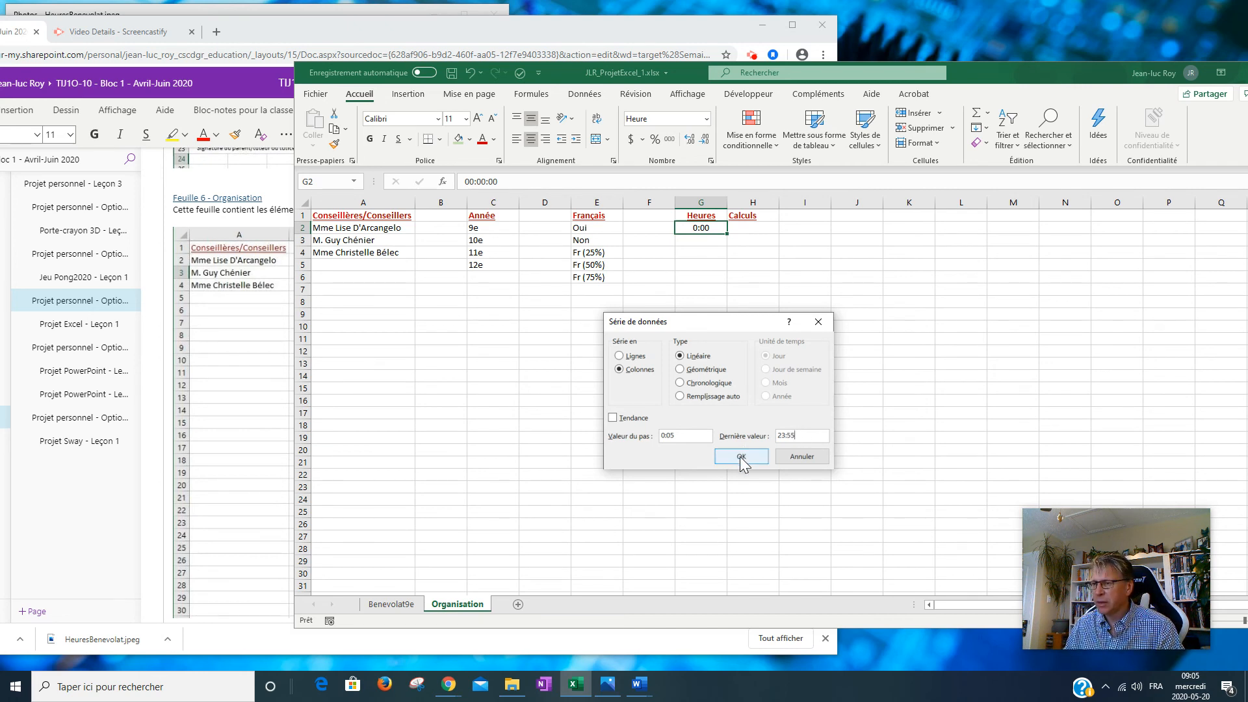
left_click(742, 457)
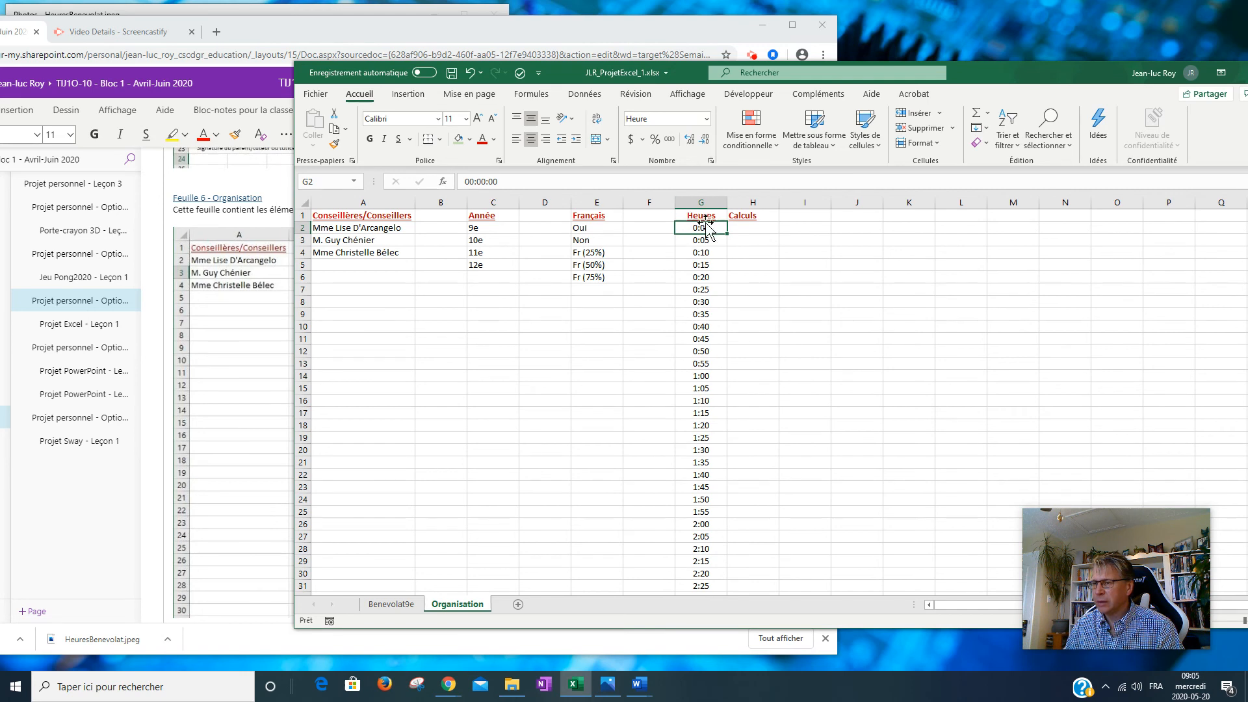
scroll(712, 240, "down", 13)
scroll(713, 240, "down", 20)
scroll(713, 240, "down", 20)
scroll(713, 240, "down", 7)
scroll(715, 430, "up", 15)
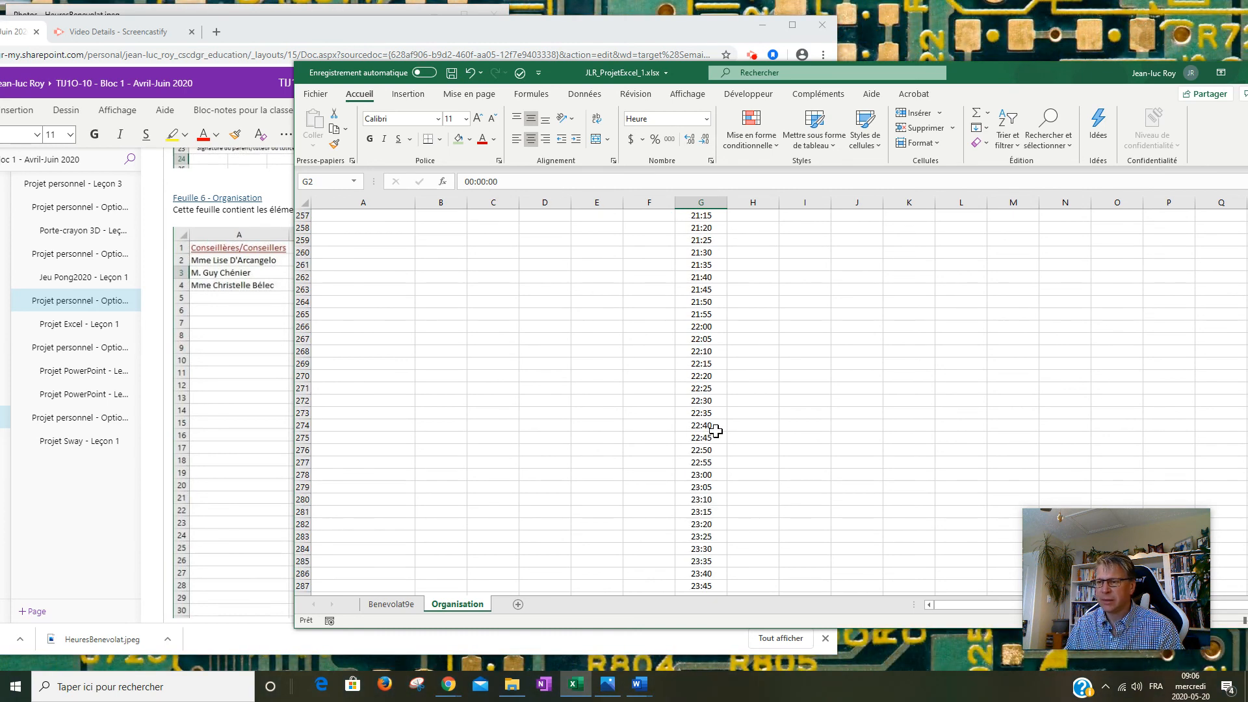
scroll(715, 430, "up", 20)
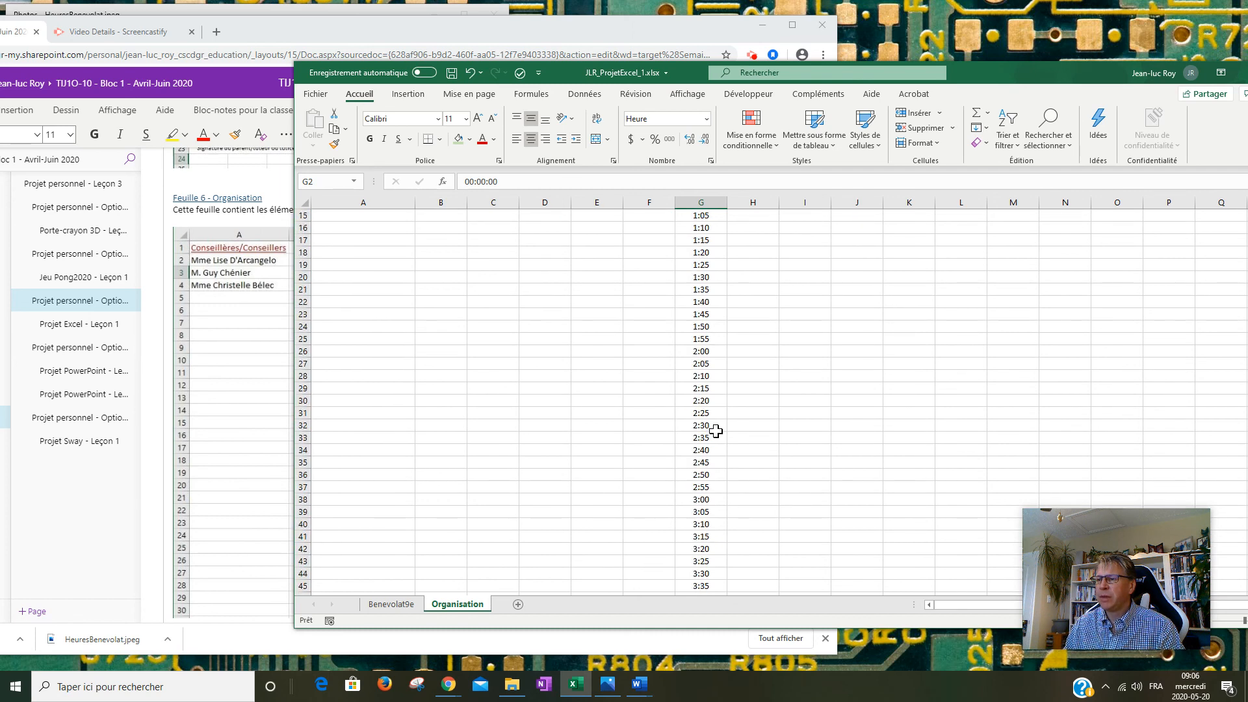
scroll(716, 431, "up", 5)
left_click(754, 228)
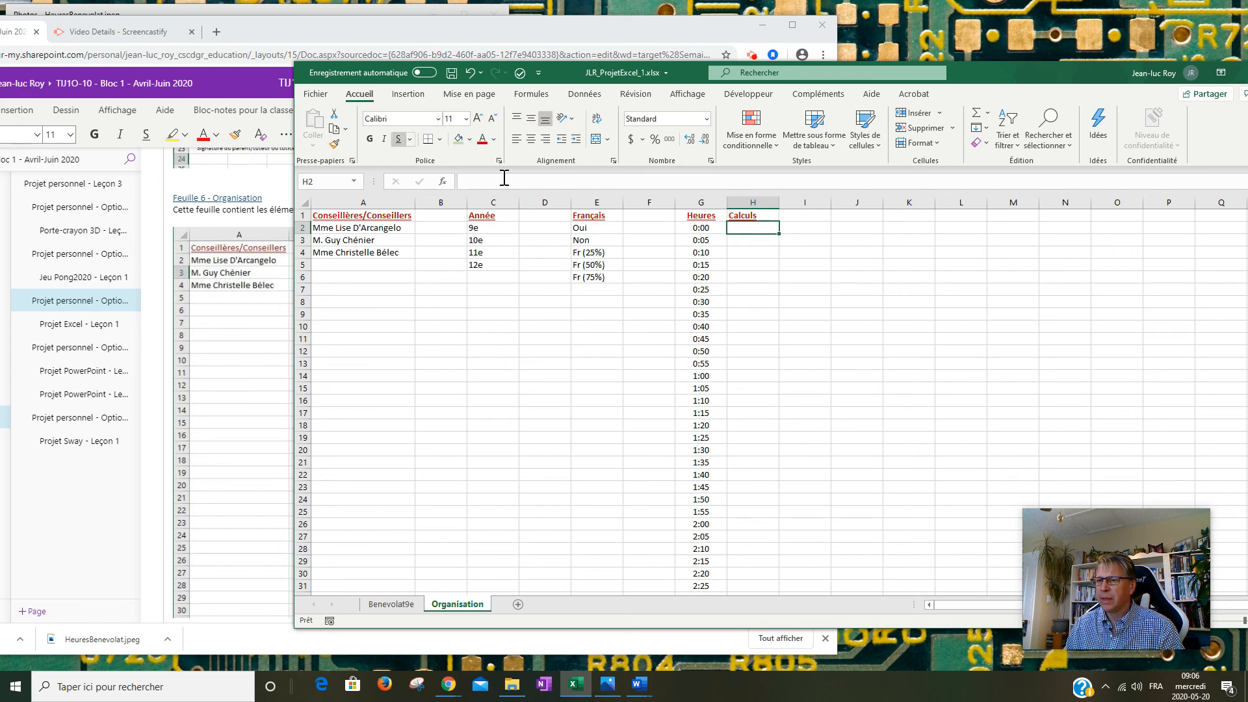
right_click(759, 228)
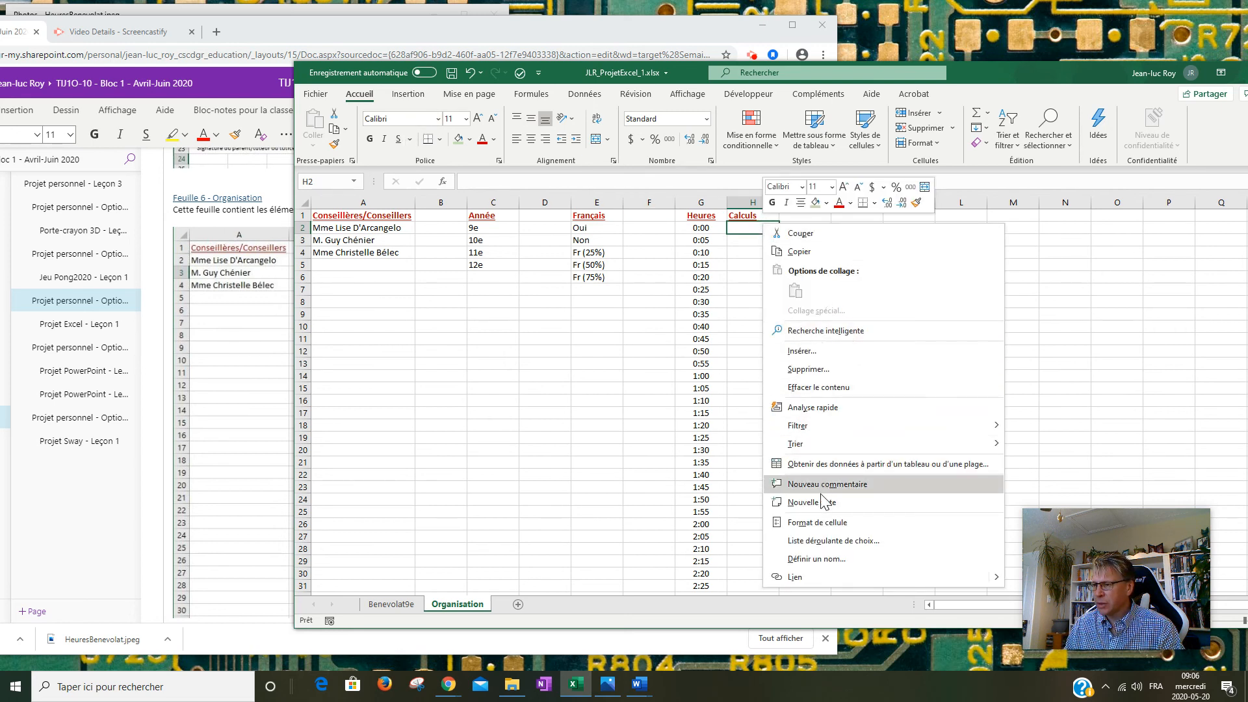
Apply the Time 13:30 format to H2 with Center horizontal and vertical alignment.
left_click(820, 522)
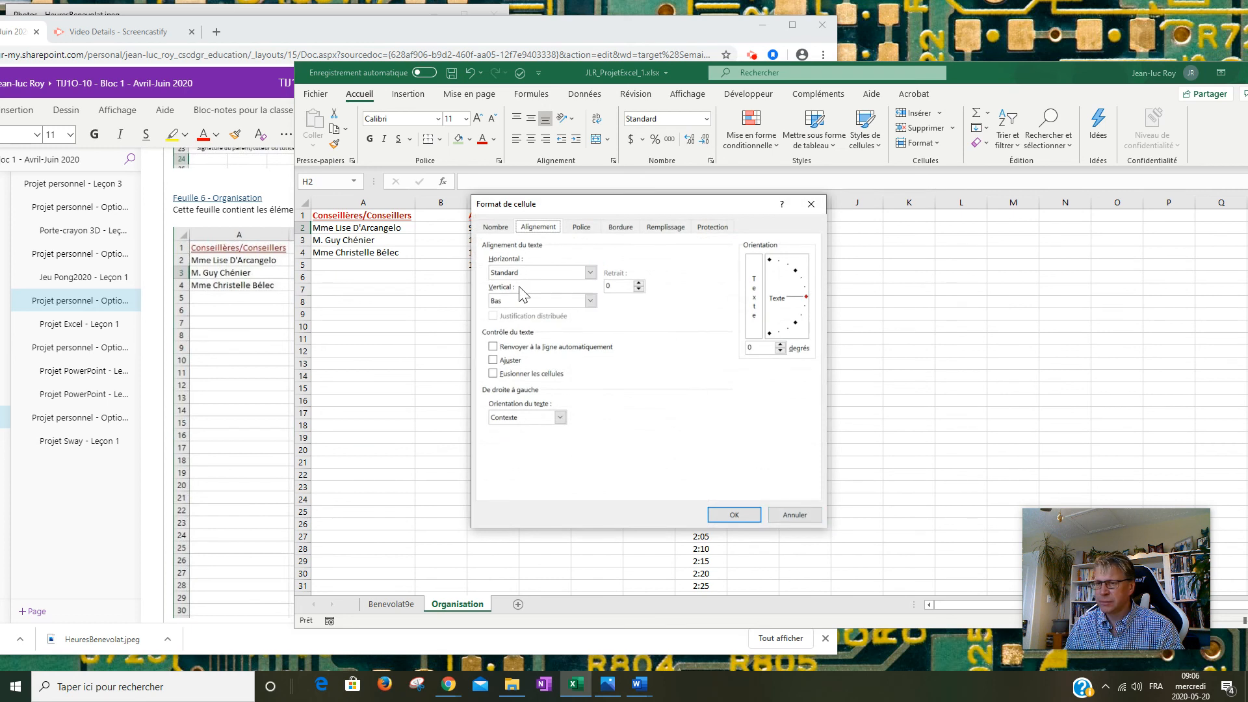
left_click(496, 228)
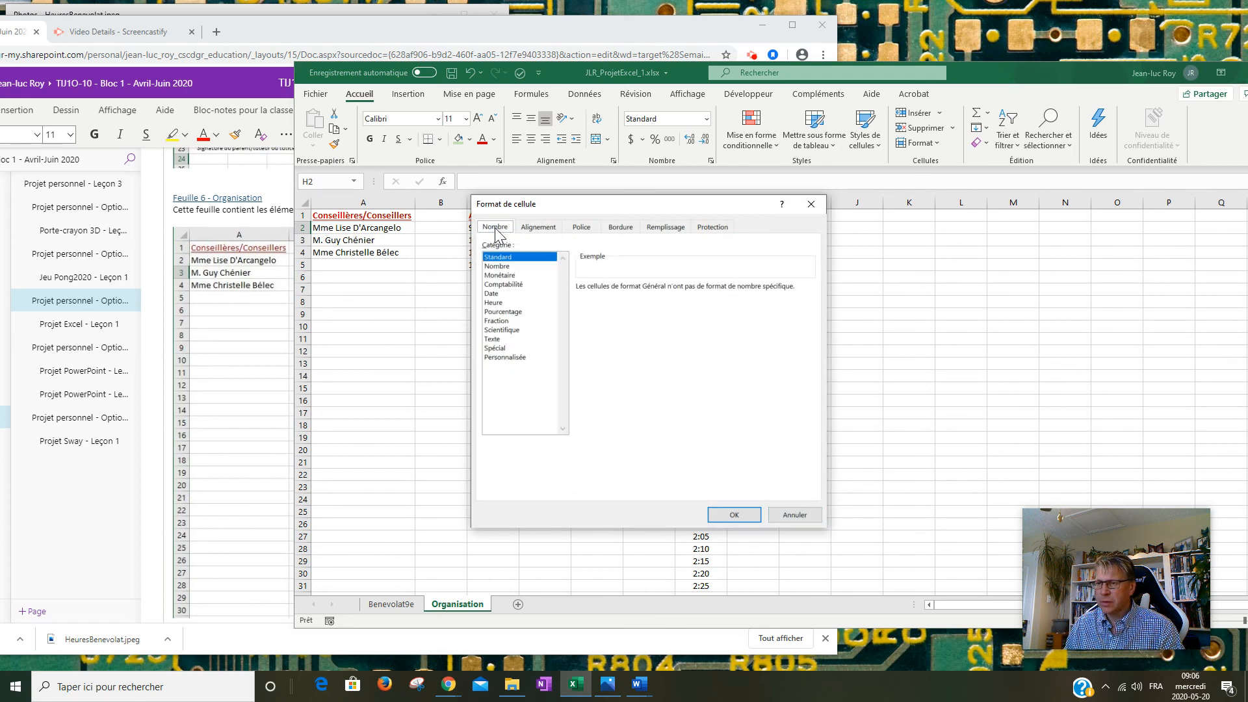
left_click(506, 301)
left_click(599, 334)
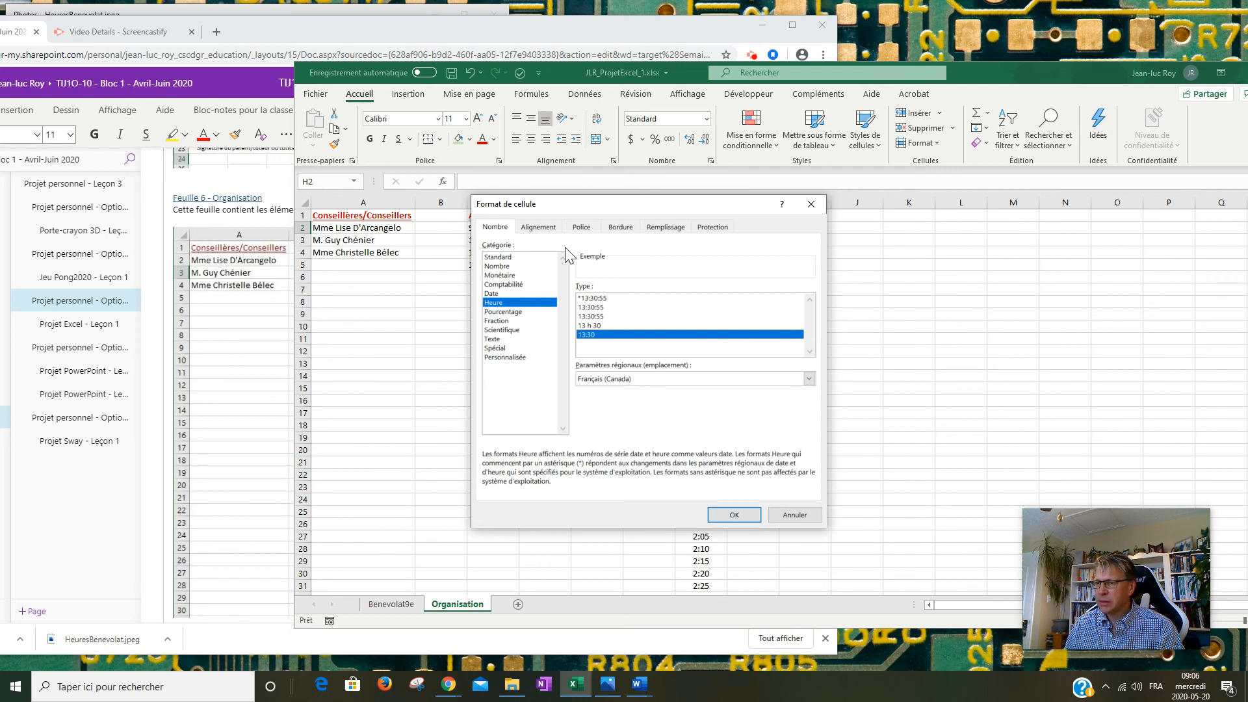
left_click(540, 227)
left_click(590, 272)
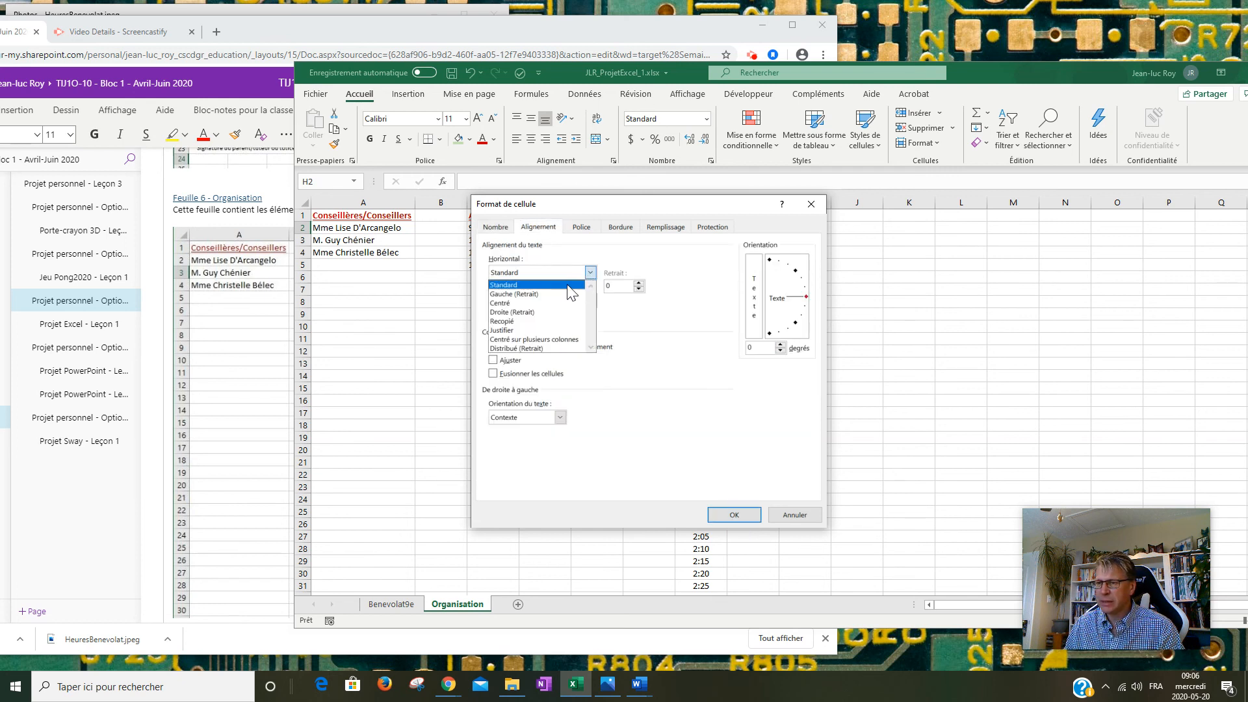
left_click(549, 313)
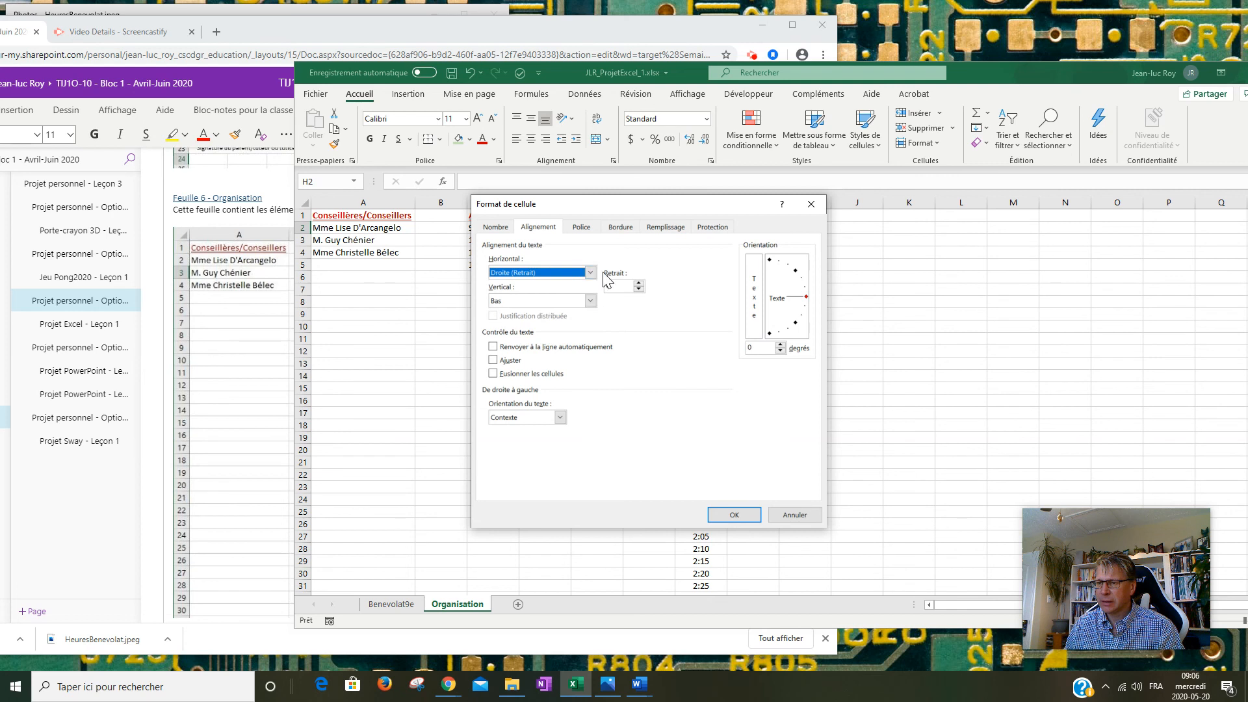
left_click(590, 272)
left_click(533, 303)
left_click(590, 300)
left_click(527, 321)
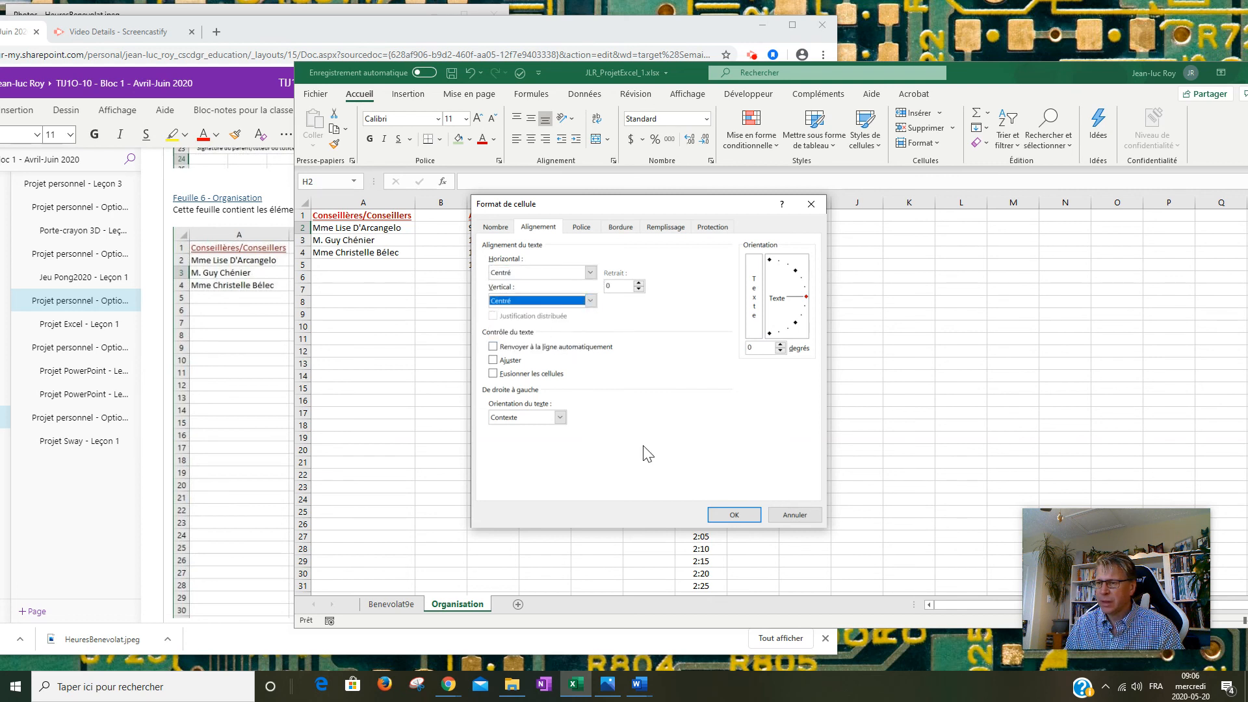
left_click(733, 514)
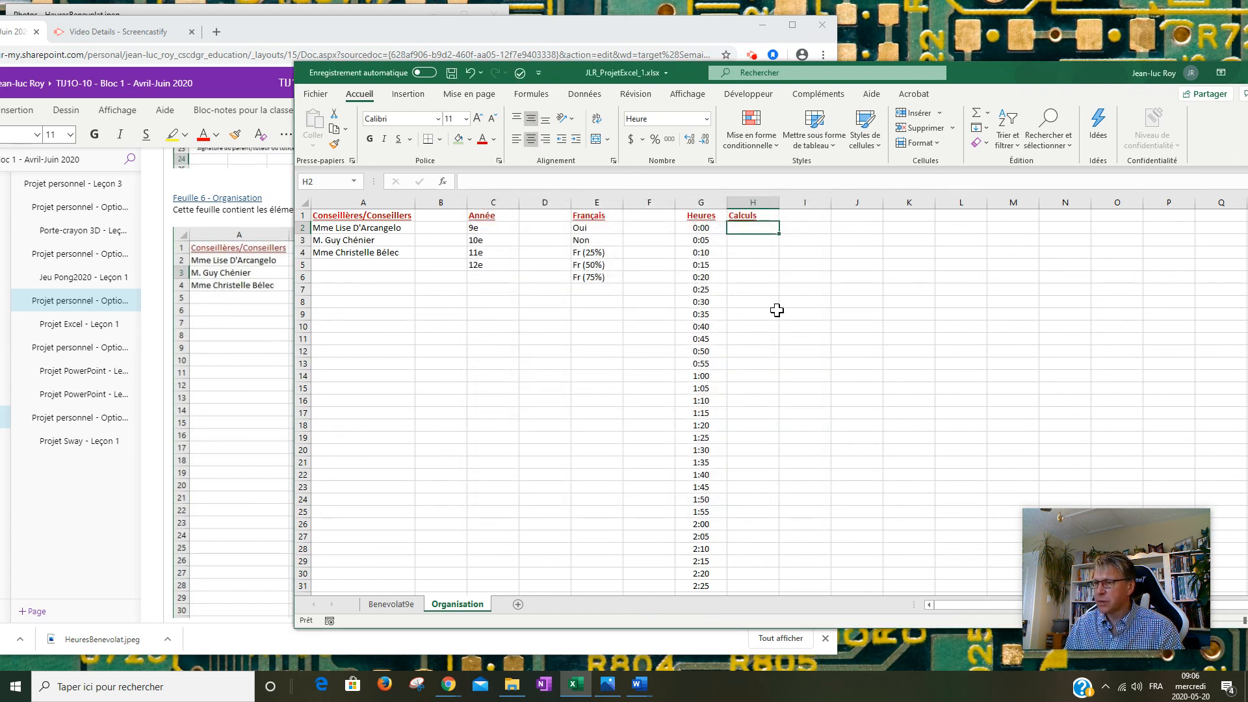
Enter 1:00 in cell H2 under Calculs and check it against the reference Organisation table.
type("1")
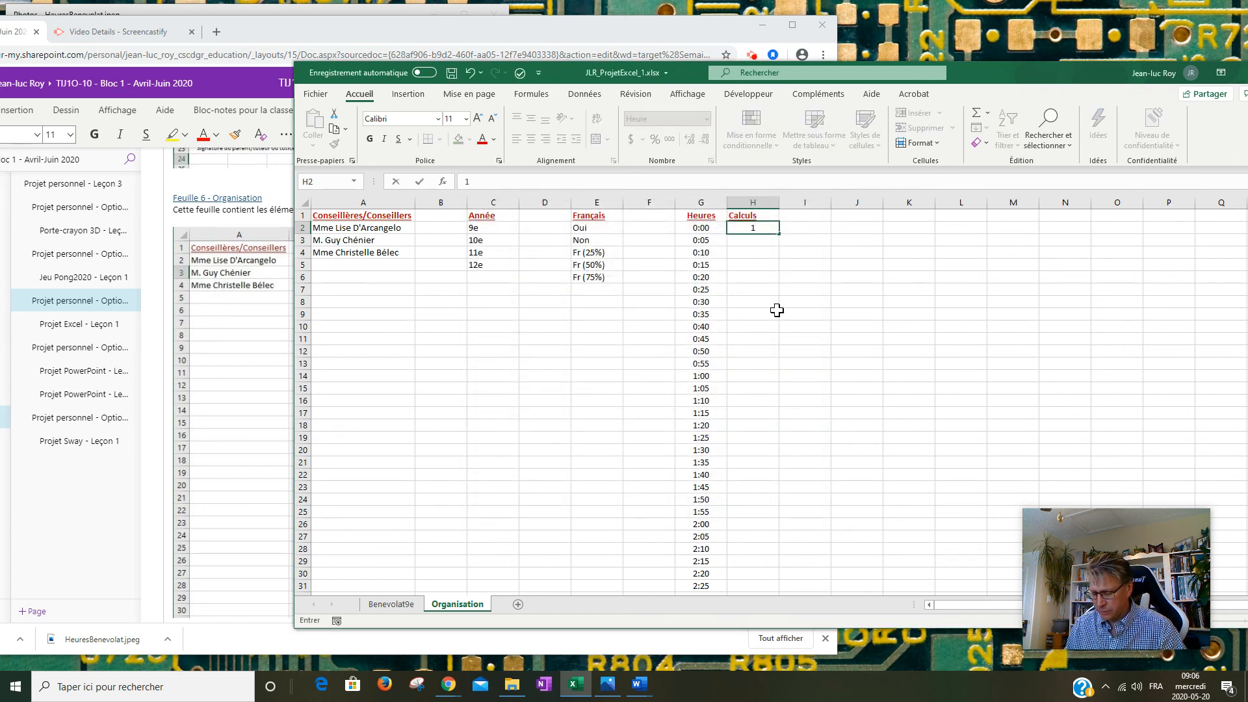
type(":00")
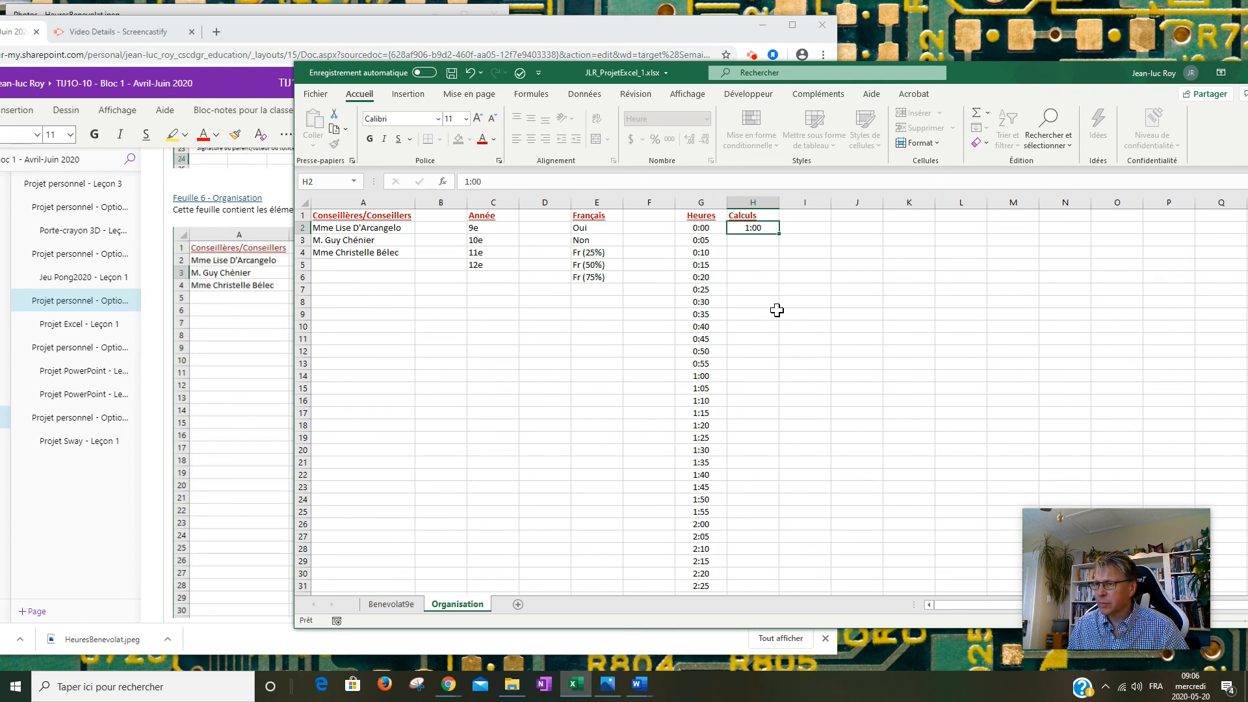
key("Return")
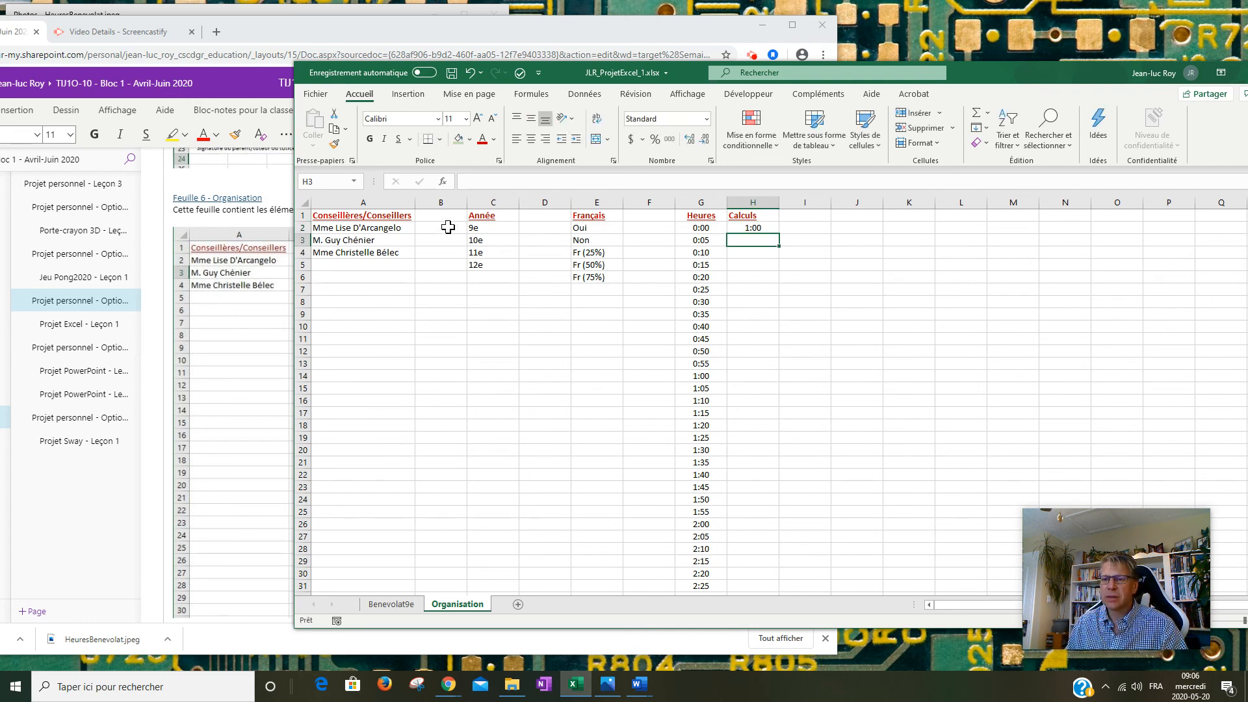
left_click(280, 292)
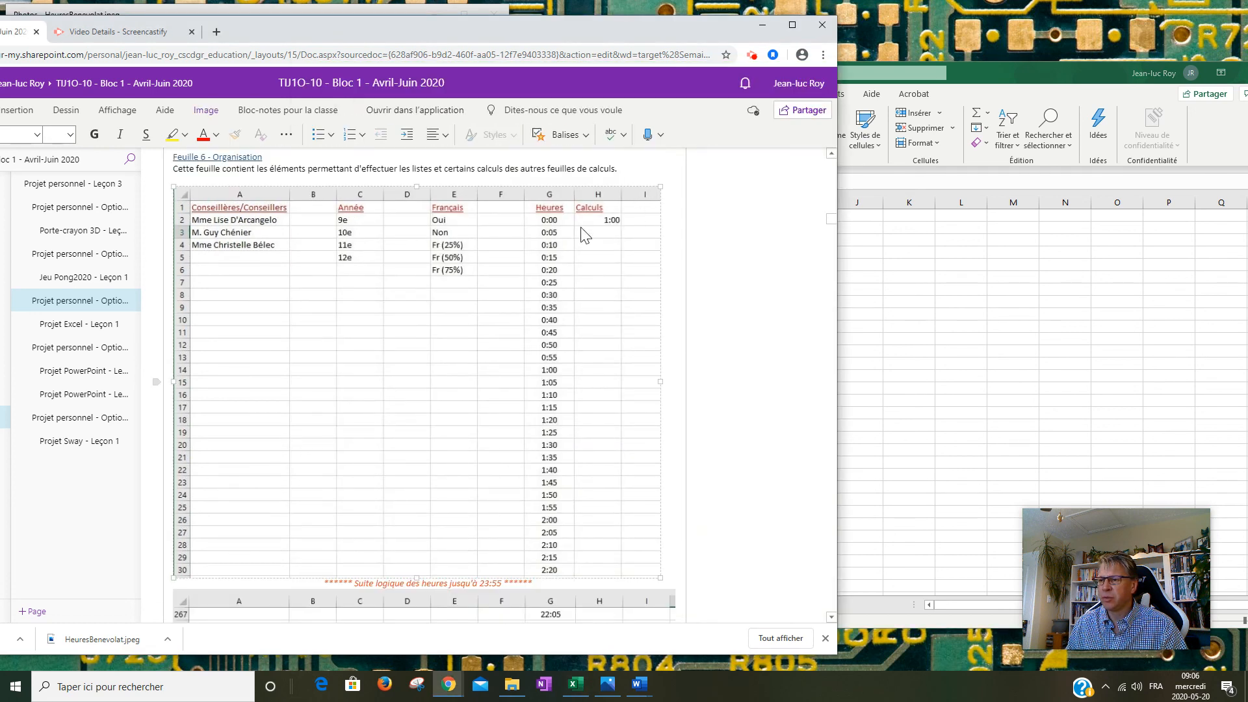
scroll(447, 263, "down", 2)
scroll(446, 265, "up", 4)
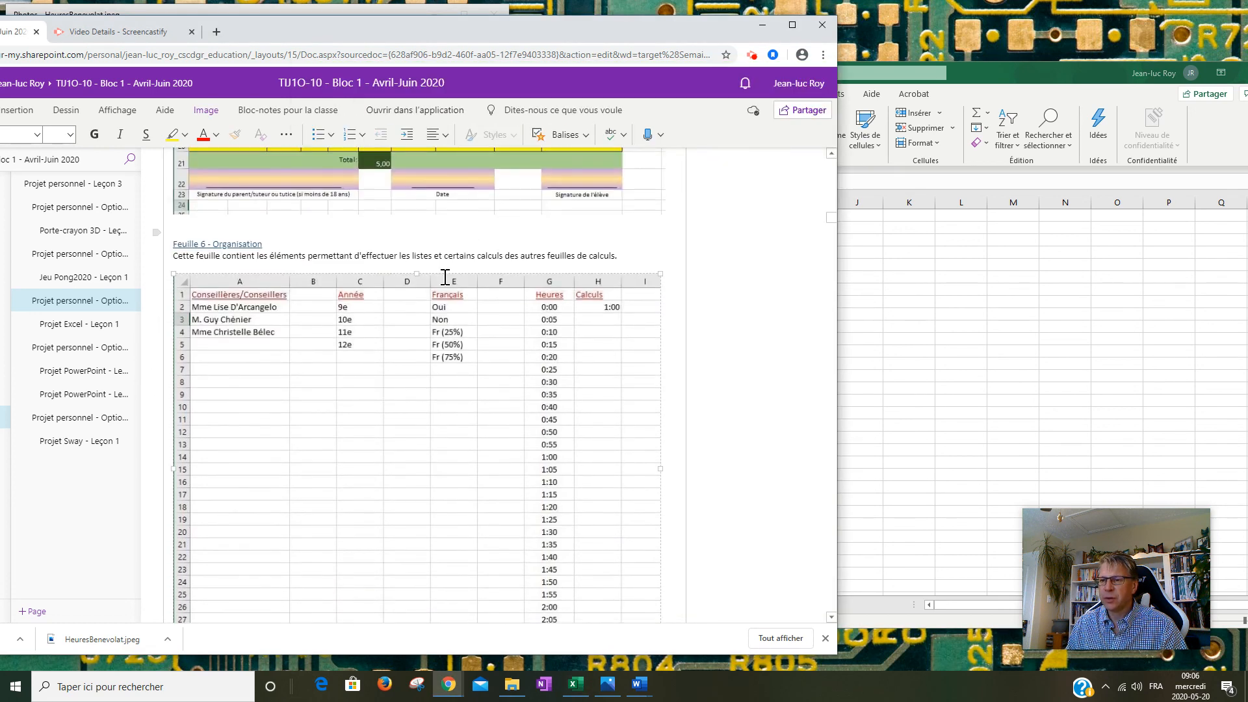
Save the JLR_ProjetExcel_1.xlsx workbook in Excel.
left_click(942, 260)
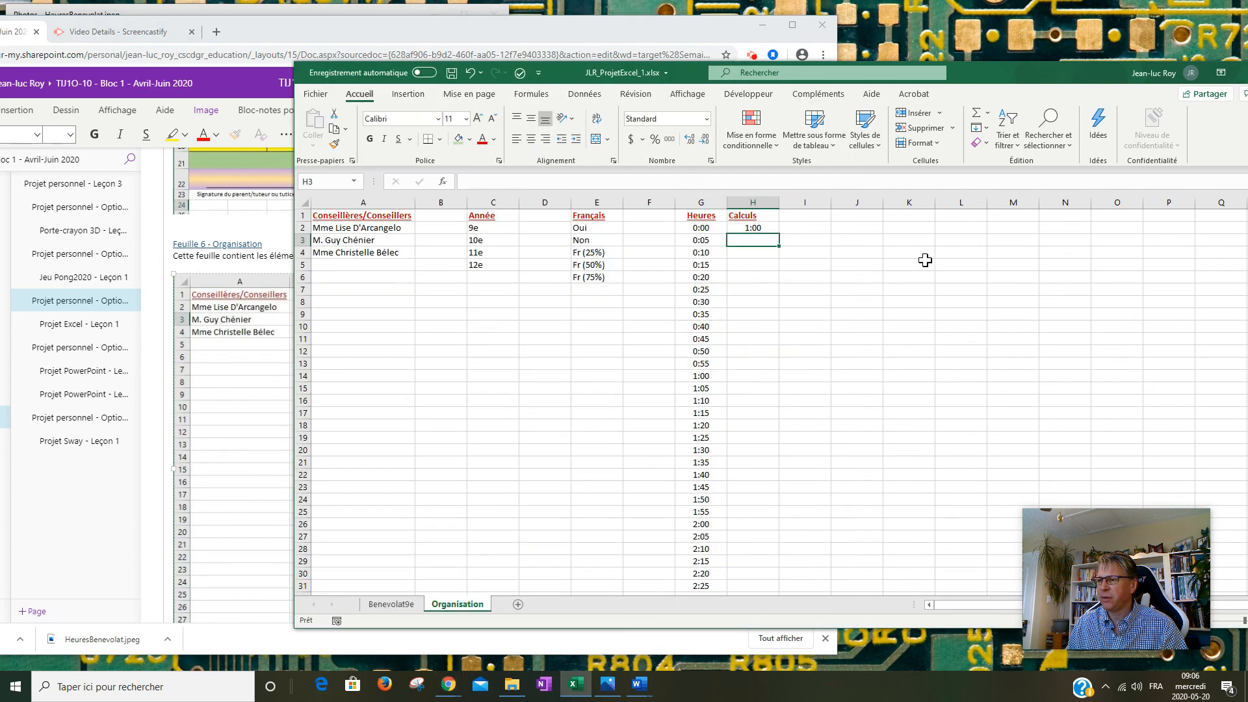
left_click(452, 72)
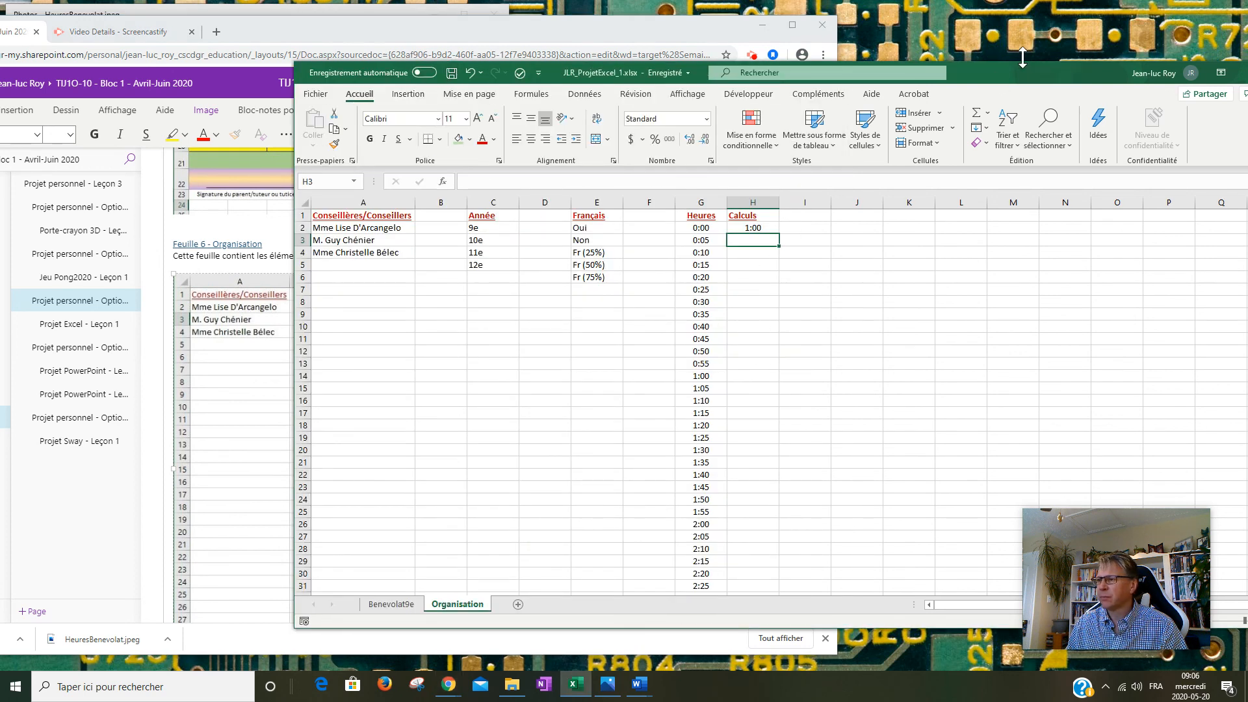
left_click_drag(1018, 72, 867, 41)
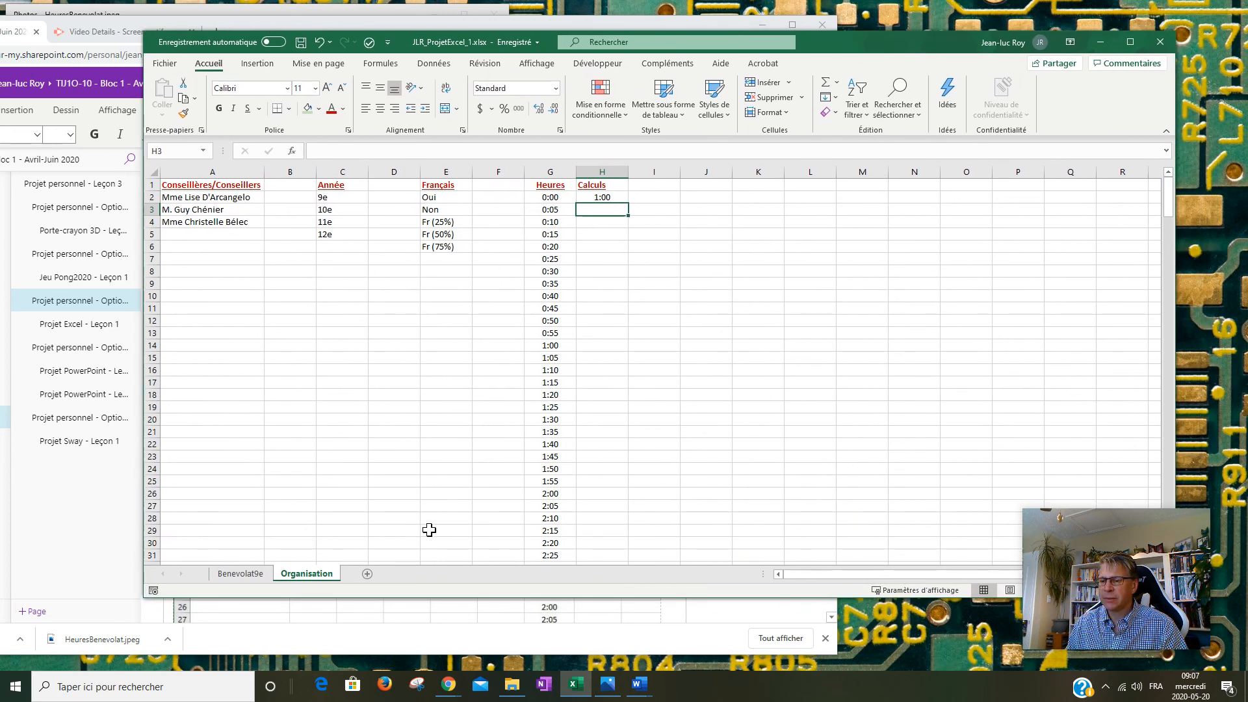
Show the Benevolat9e sheet with its logo banner, then save the workbook.
left_click(241, 577)
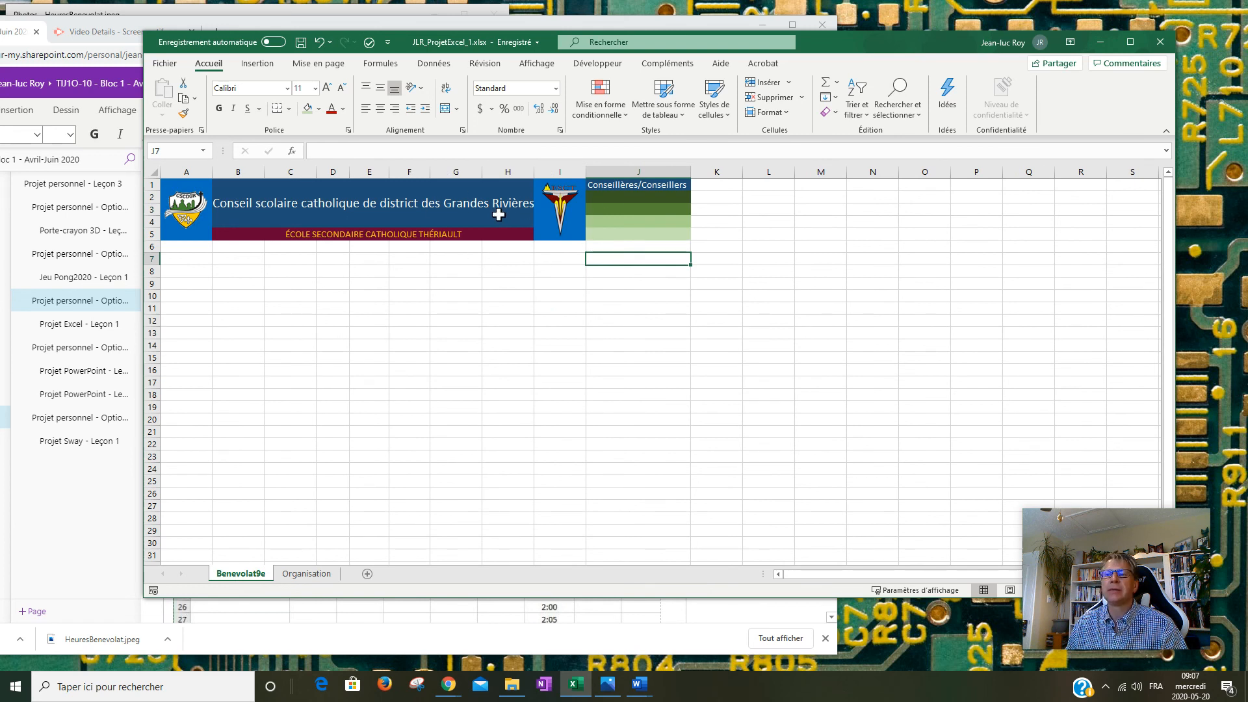
left_click(301, 42)
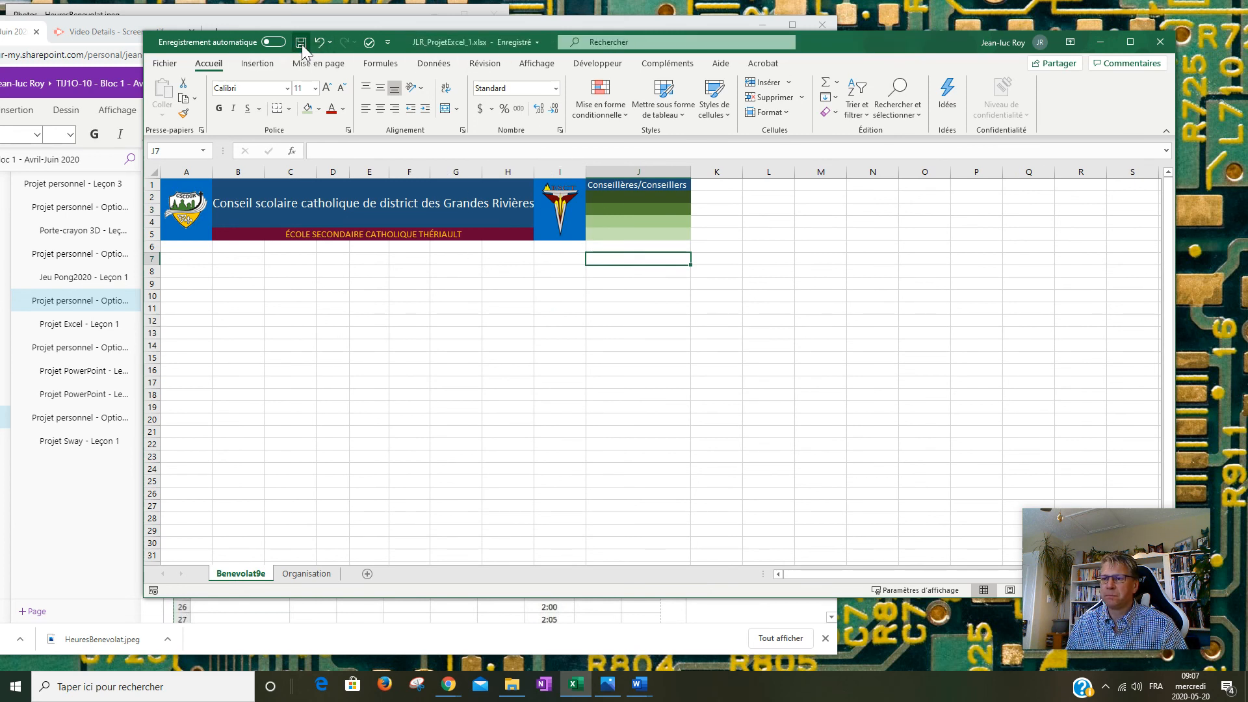